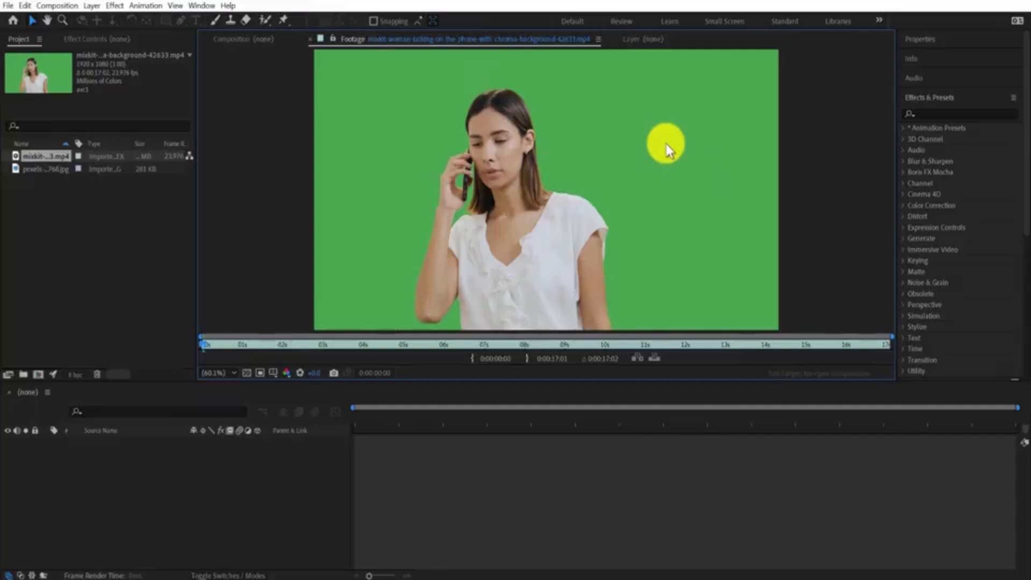
Step: Play and scrub through the green-screen clip of the woman on the phone in the footage viewer
key("space")
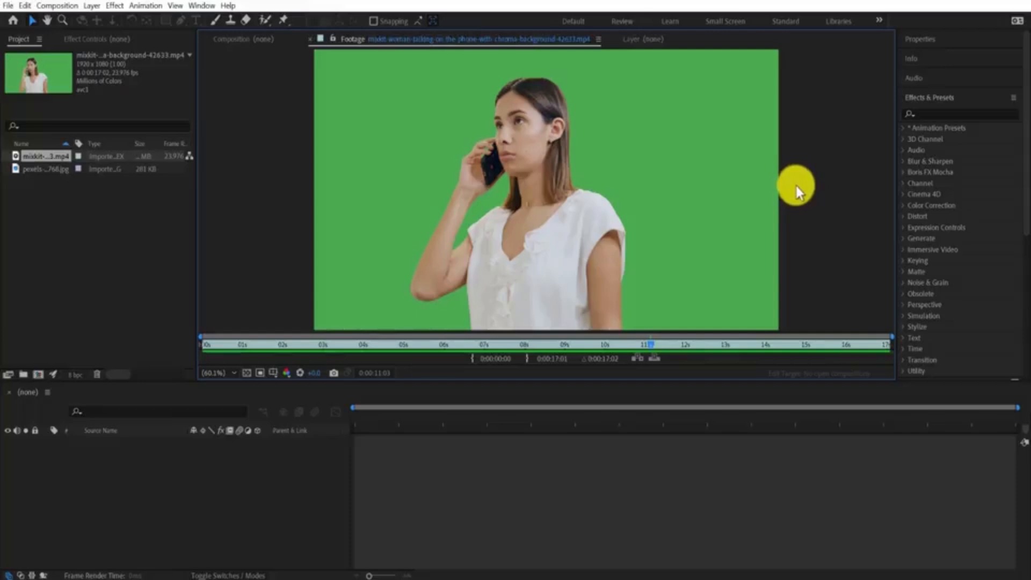
key("space")
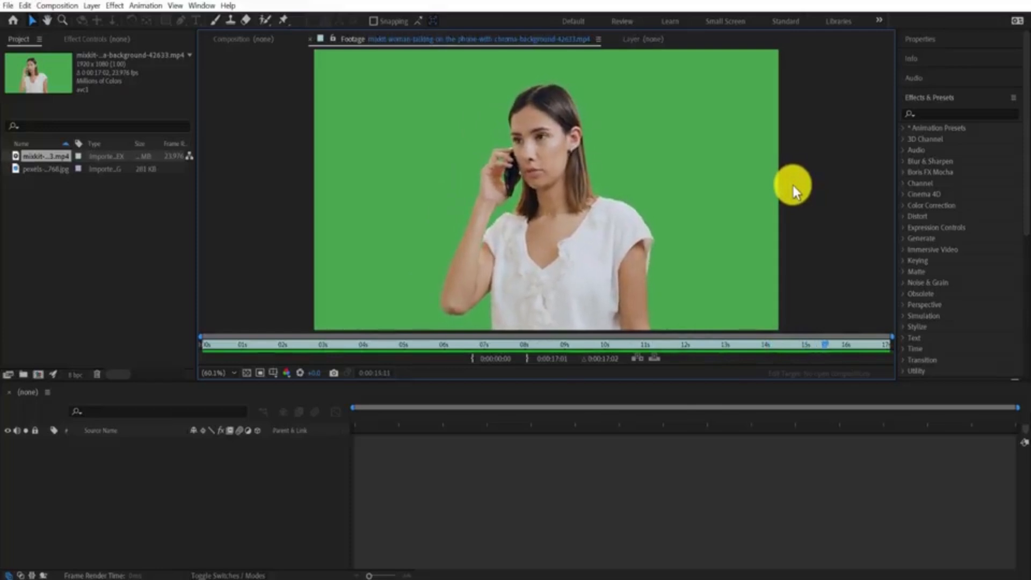
left_click_drag(868, 350, 233, 400)
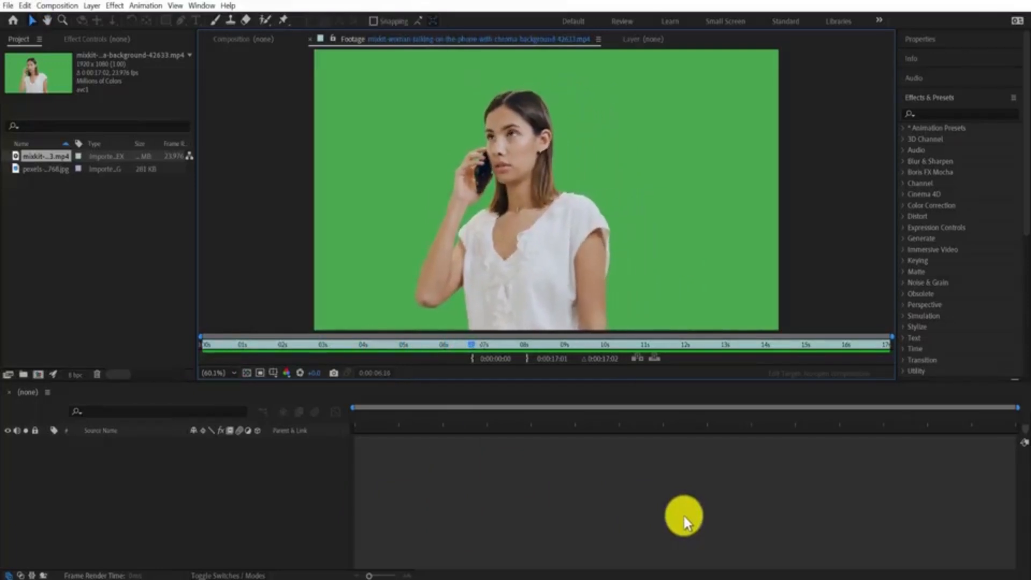
key("v")
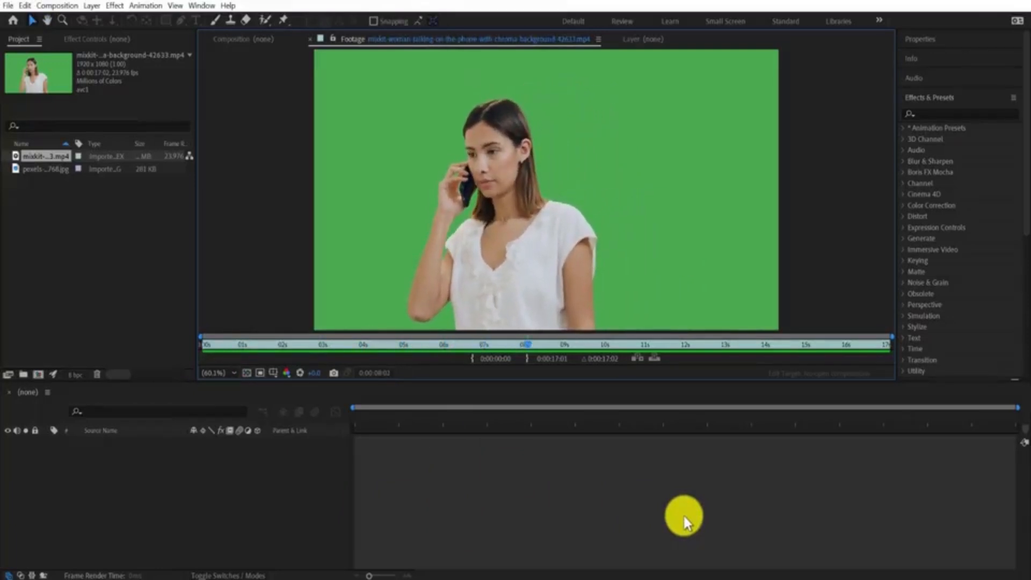
key("space")
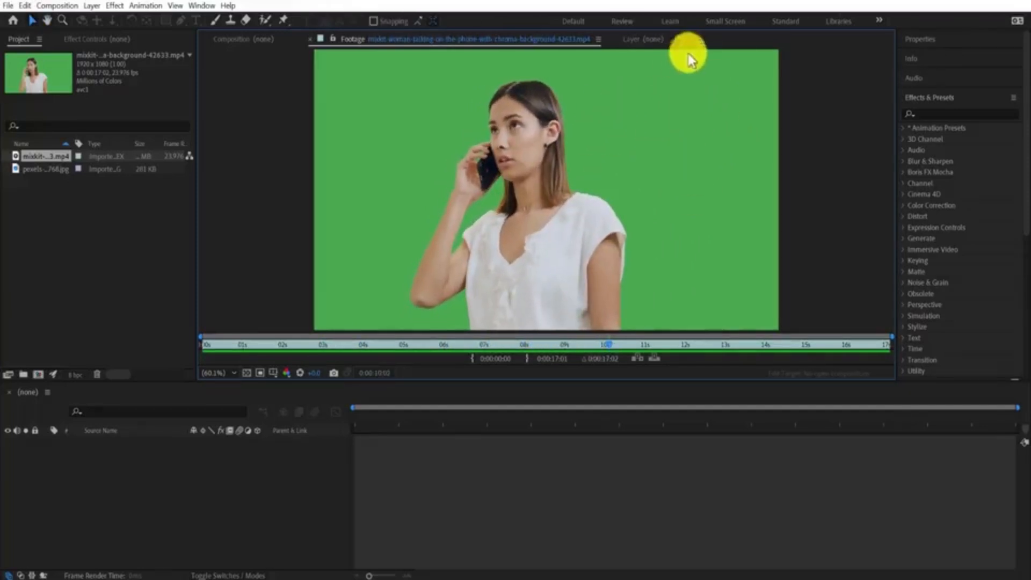
Step: Create a composition from the green-screen MP4 clip and play it back
left_click_drag(53, 156, 45, 373)
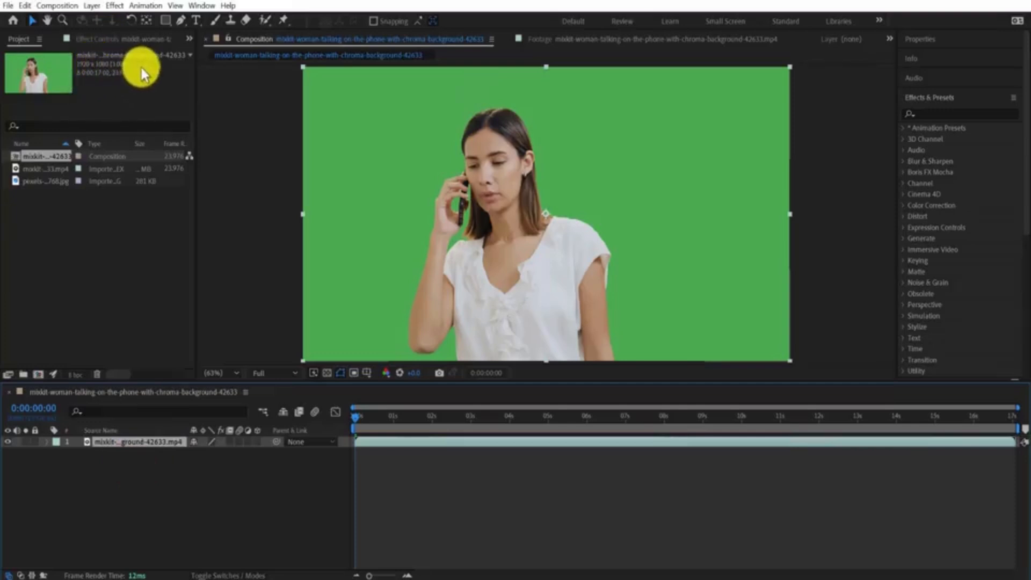
left_click(633, 525)
key("space")
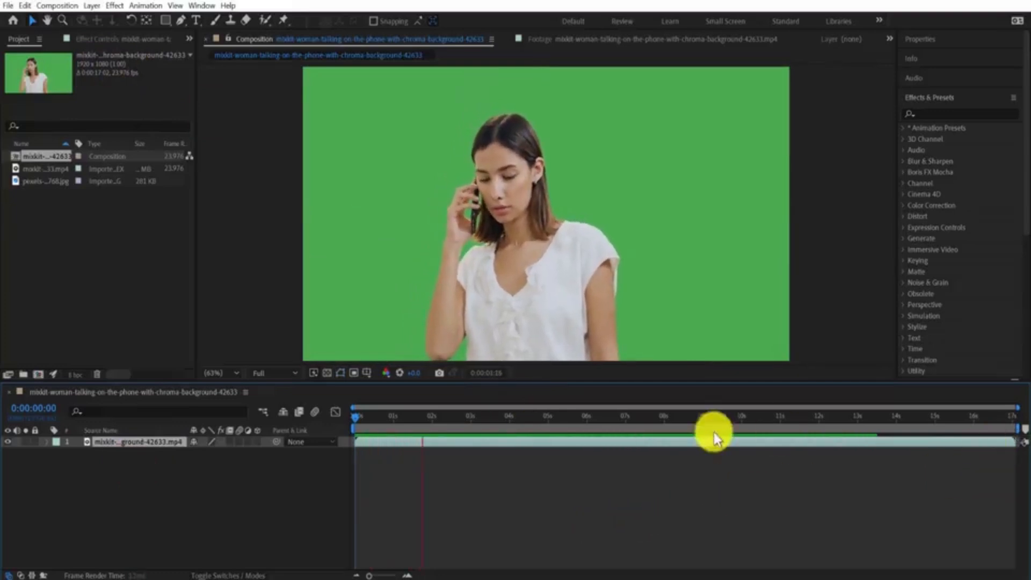
Step: Trim the composition to a work area ending at about 10 seconds, and play it to around 0:00:03:15
left_click_drag(1014, 429, 746, 446)
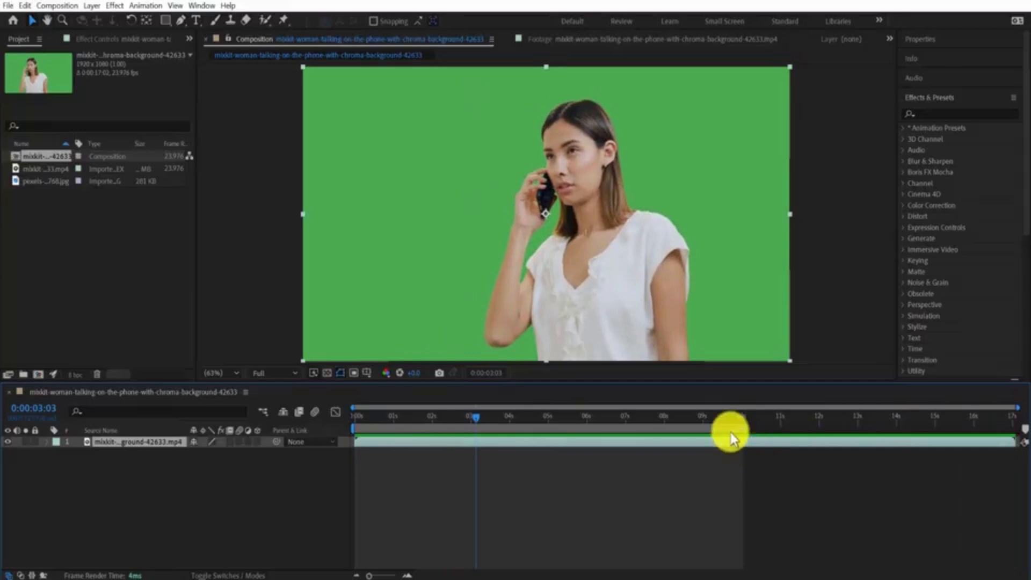
right_click(730, 433)
left_click(758, 463)
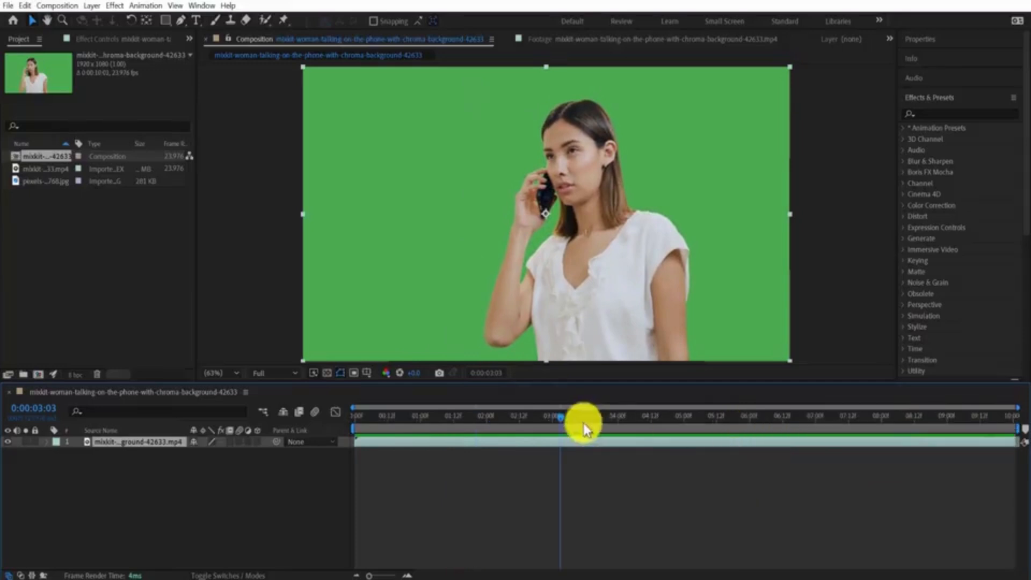
key("space")
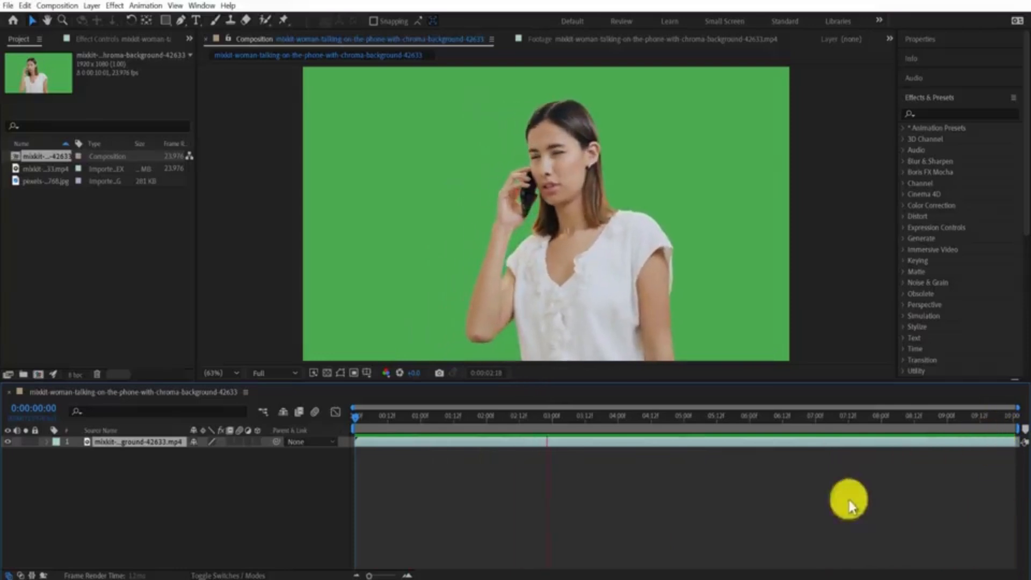
key("space")
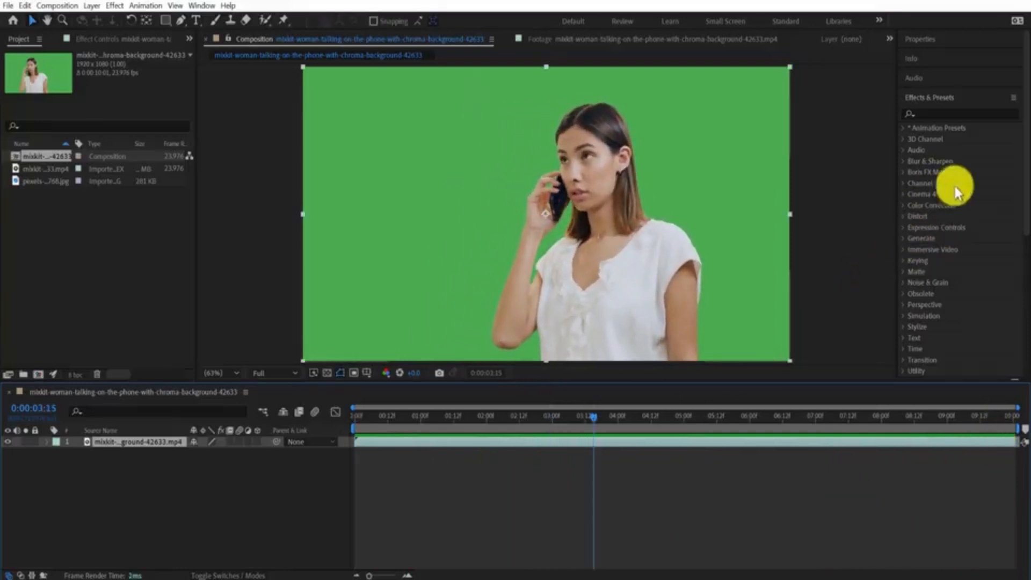
Step: Apply the Linear Color Key effect to the video layer and sample the green background as its key color
left_click(904, 260)
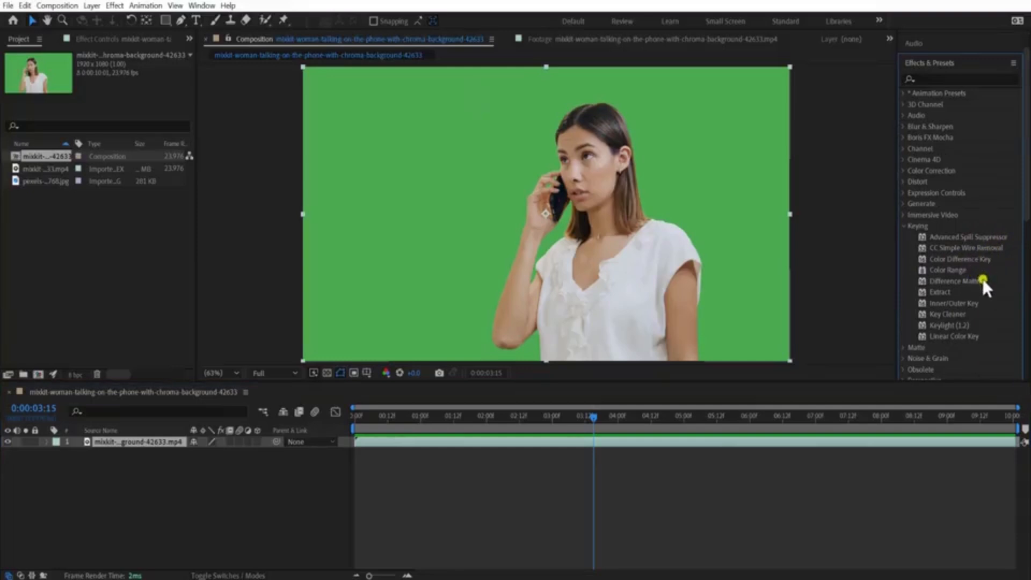
left_click(960, 336)
left_click(955, 304)
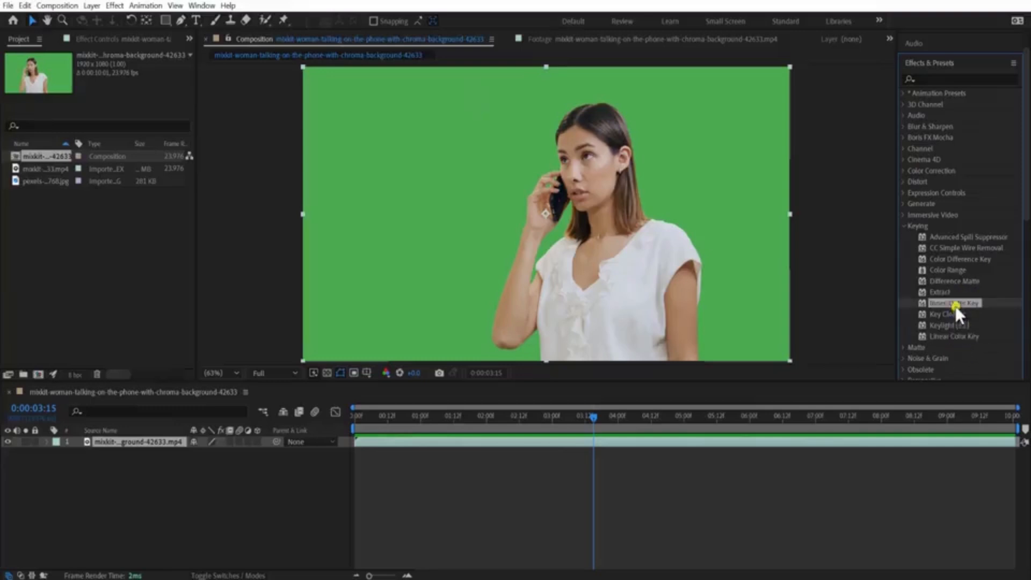
left_click_drag(961, 326, 963, 340)
left_click(961, 337)
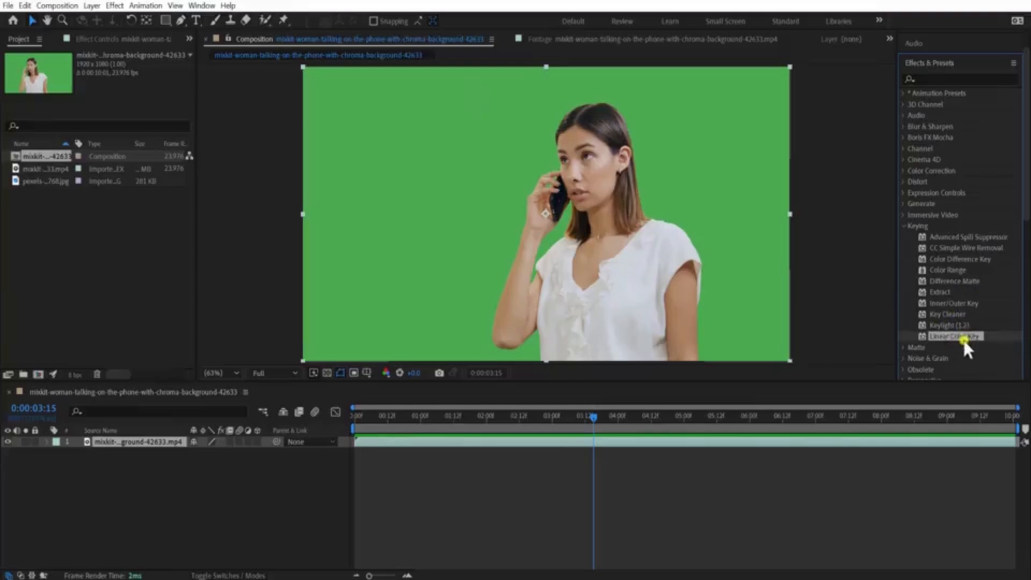
left_click_drag(955, 337, 131, 445)
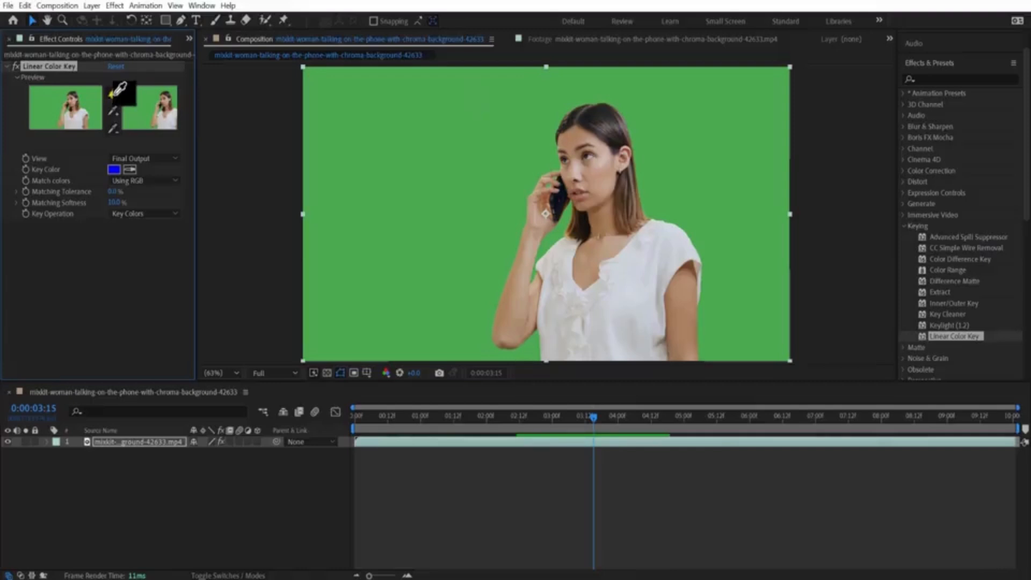
left_click(362, 103)
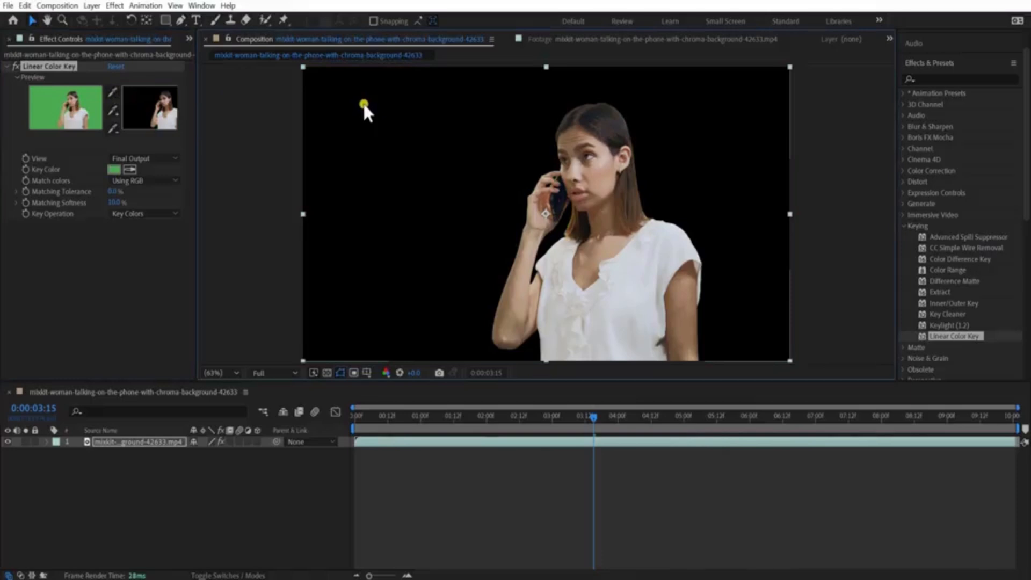
Step: Check the keyed face and the hand holding the phone, comparing them with Linear Color Key on and off
key("slash")
key("space")
left_click_drag(720, 143, 671, 192)
scroll(503, 204, "up", 1)
key("space")
left_click_drag(301, 209, 659, 200)
scroll(659, 200, "down", 1)
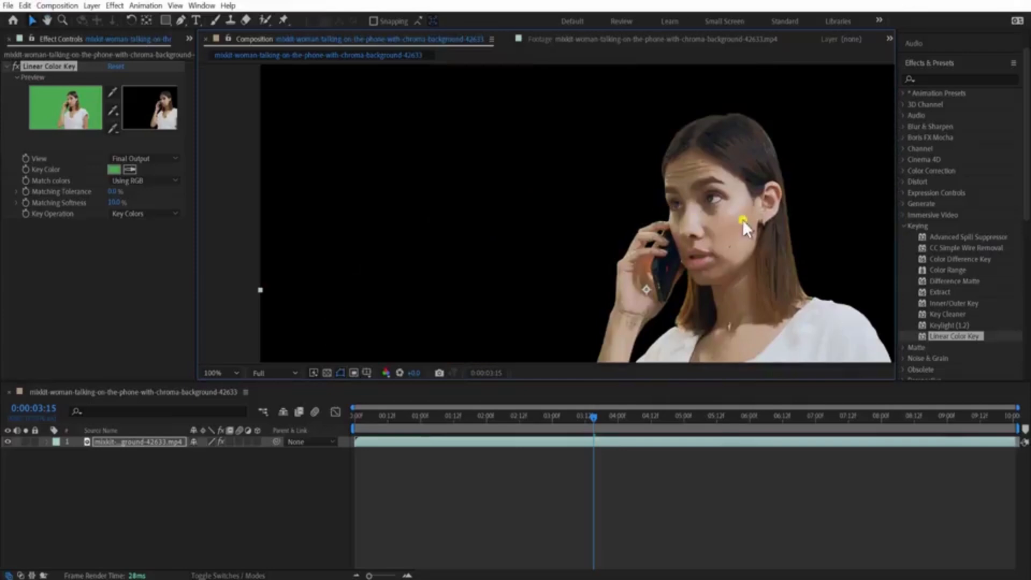
scroll(743, 220, "up", 1)
key("space")
left_click_drag(840, 224, 546, 229)
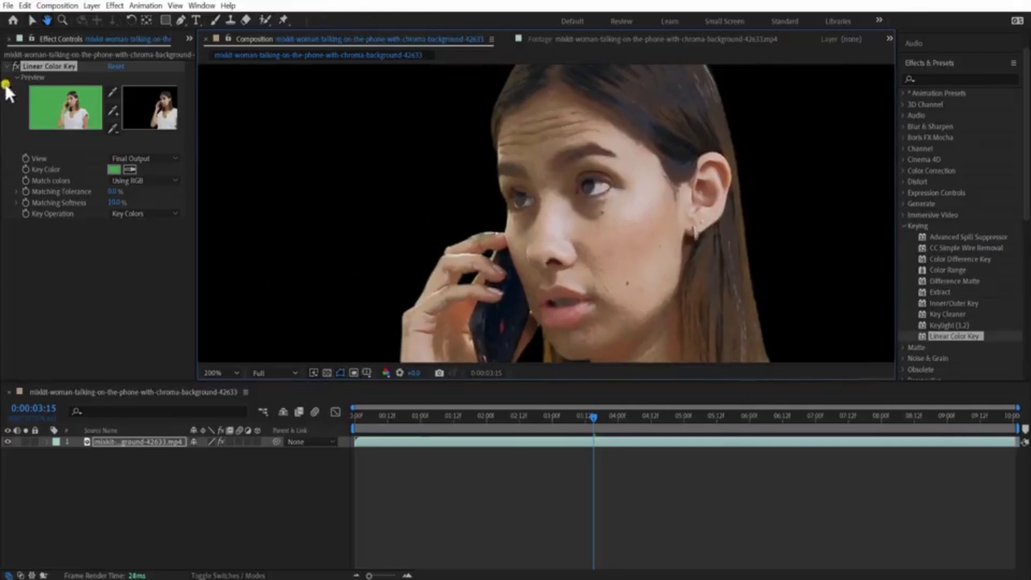
left_click(14, 64)
left_click(14, 65)
left_click(14, 64)
left_click(14, 64)
Step: Inspect the skin around the eyes and fingers at 400% while toggling Linear Color Key for comparison
scroll(540, 212, "up", 1)
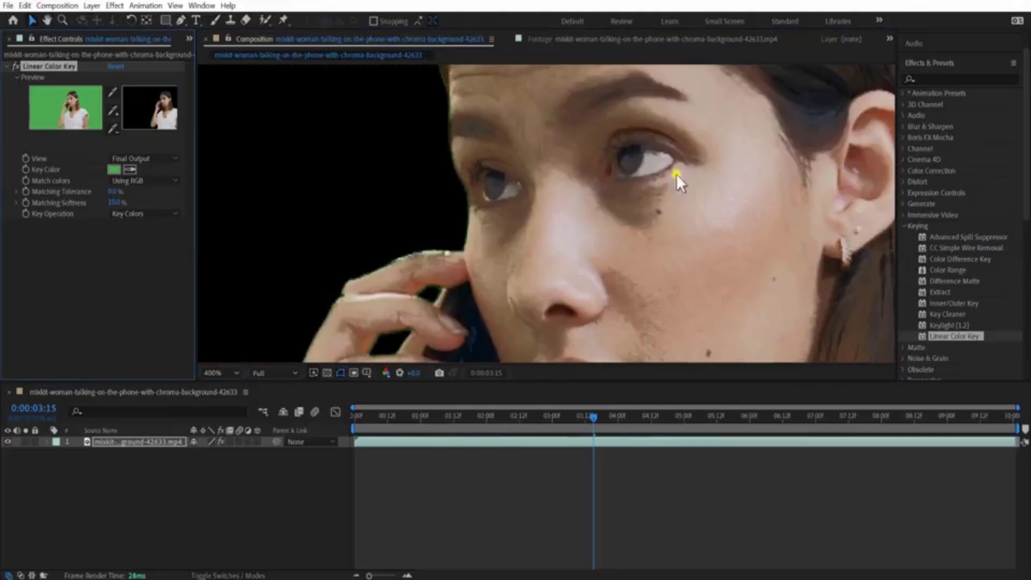
left_click(13, 65)
left_click(13, 66)
left_click(14, 65)
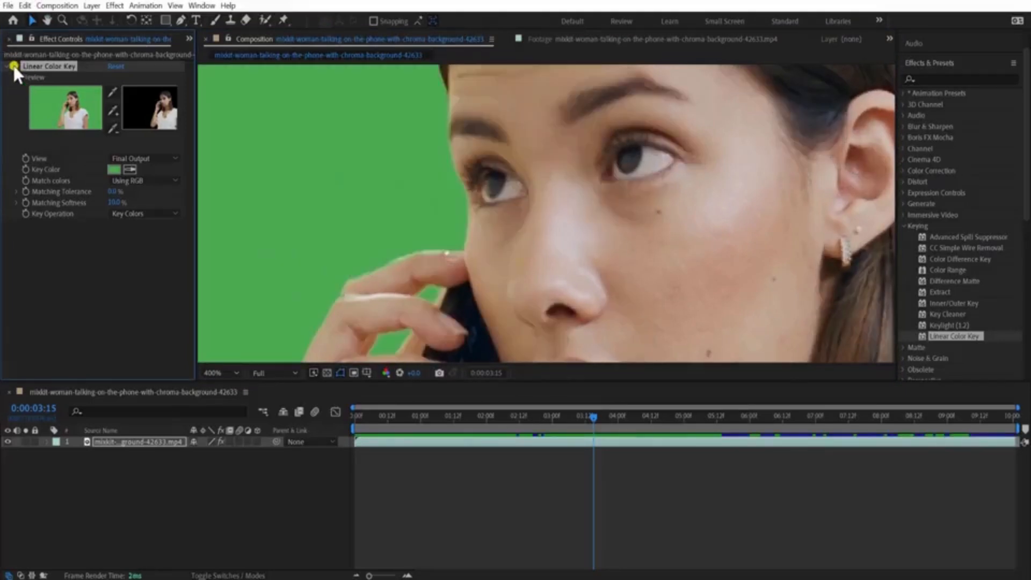
left_click(14, 66)
left_click(14, 65)
left_click(14, 66)
left_click(14, 65)
left_click(14, 65)
left_click(14, 66)
left_click(14, 67)
left_click(14, 66)
left_click(14, 66)
left_click(14, 66)
left_click(14, 67)
Step: Examine the eyes and nose bridge at 800%, comparing the keyed picture with the original footage
scroll(666, 188, "up", 2)
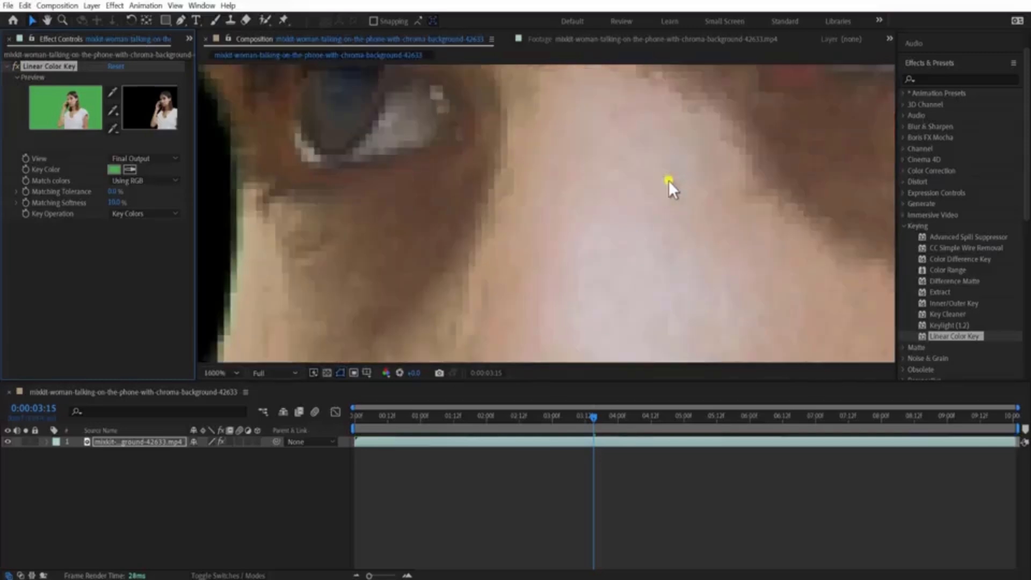
scroll(564, 177, "down", 1)
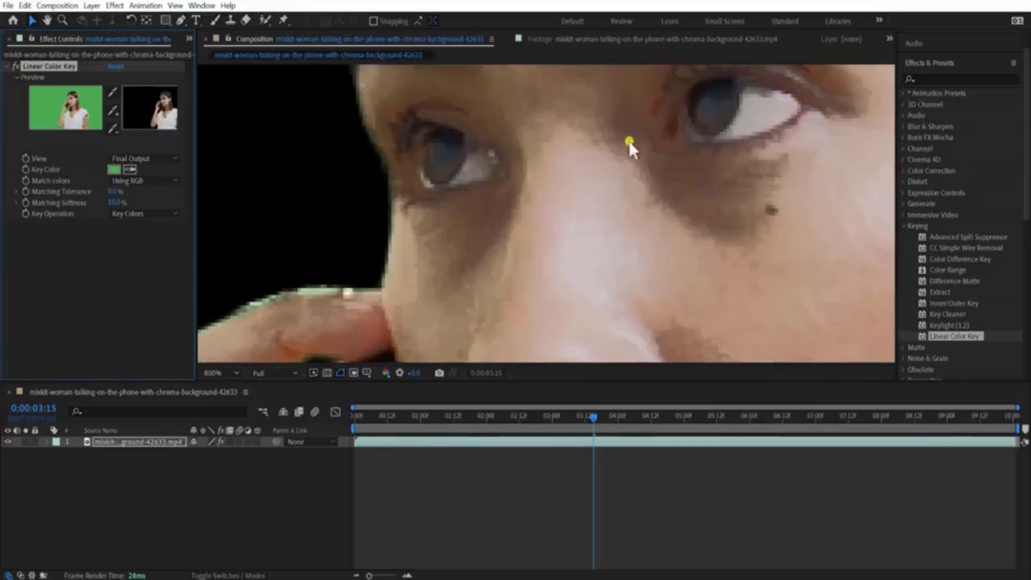
left_click(14, 65)
left_click(14, 65)
left_click(14, 66)
left_click(14, 66)
left_click(14, 67)
left_click(16, 66)
left_click(16, 67)
left_click(16, 66)
left_click(16, 67)
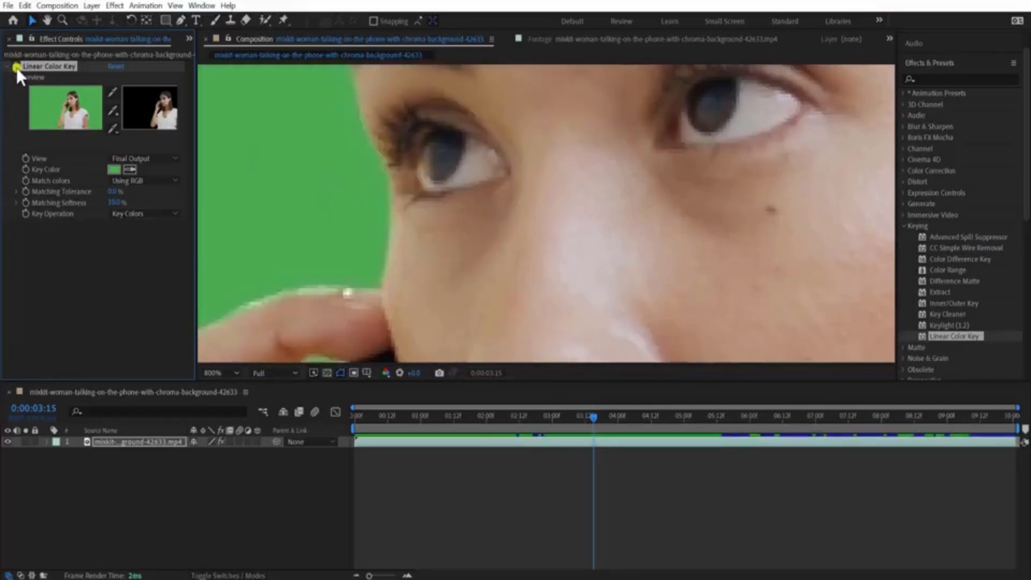
left_click(16, 67)
Step: Examine the mouth, teeth and phone in close-up with Linear Color Key switched on and off
scroll(466, 177, "down", 3)
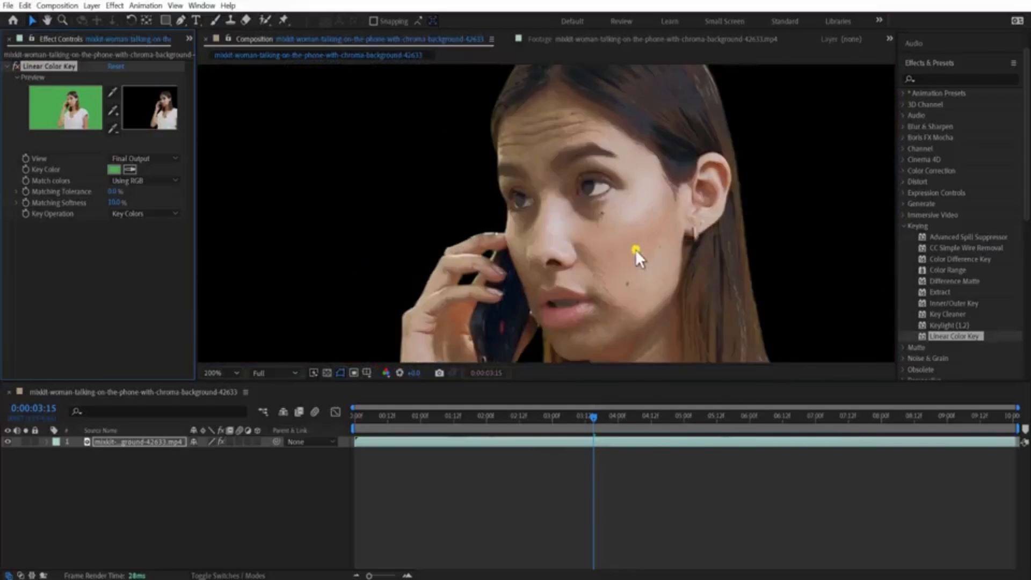
left_click_drag(607, 298, 602, 202)
scroll(610, 222, "up", 2)
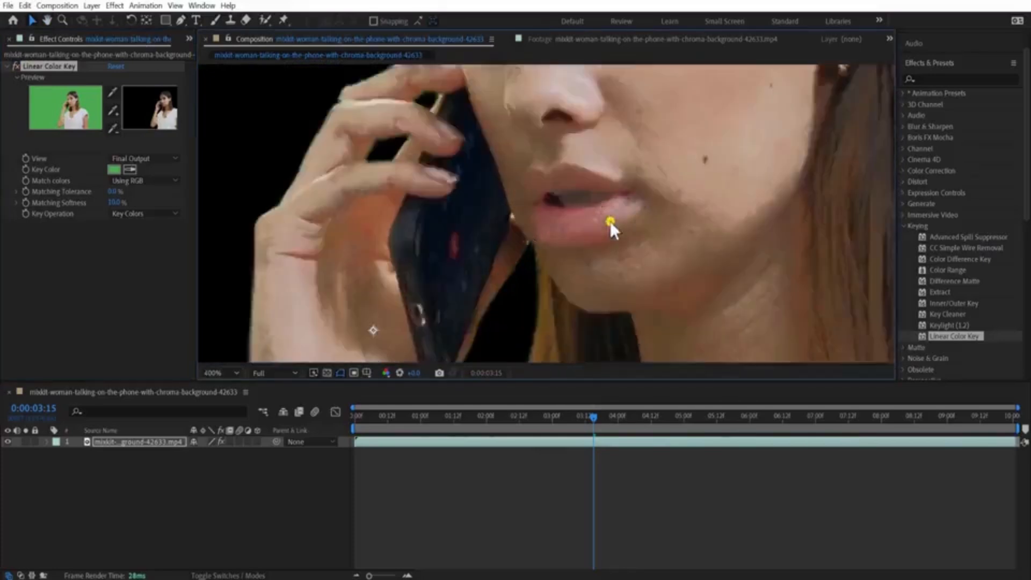
left_click(16, 67)
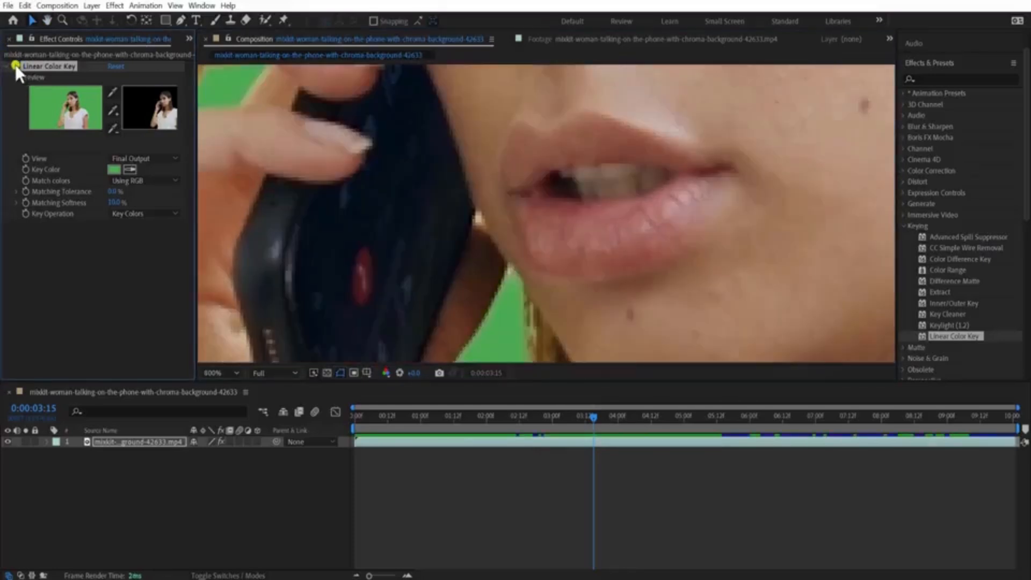
left_click(16, 67)
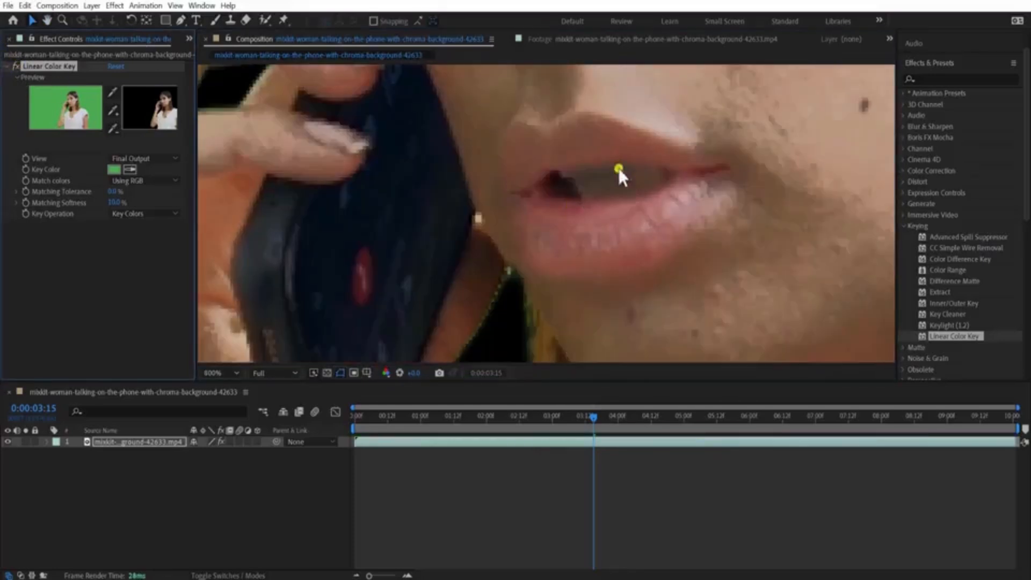
left_click(16, 65)
left_click(15, 67)
left_click(15, 67)
left_click(15, 66)
left_click(15, 67)
left_click(15, 66)
Step: Examine the hair edge at the back of the head at 800% with the key on and off
scroll(653, 141, "down", 3)
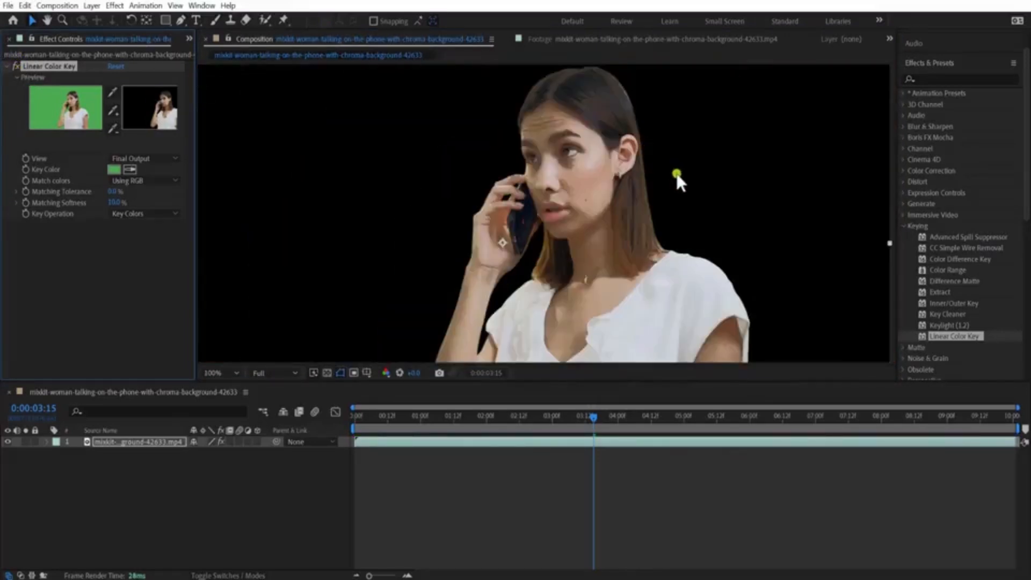
scroll(676, 173, "up", 1)
key("h")
left_click_drag(736, 166, 576, 355)
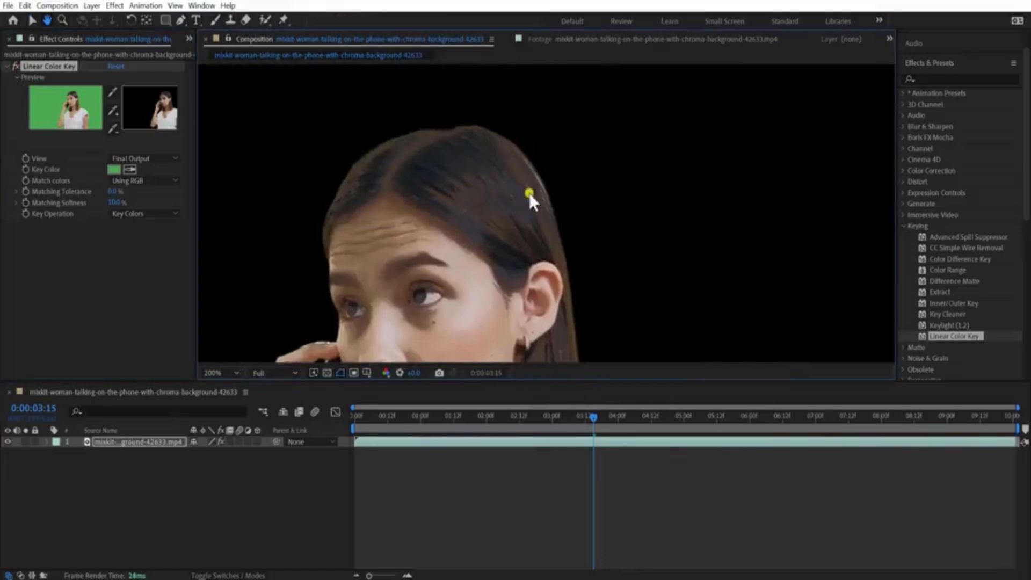
scroll(538, 190, "up", 3)
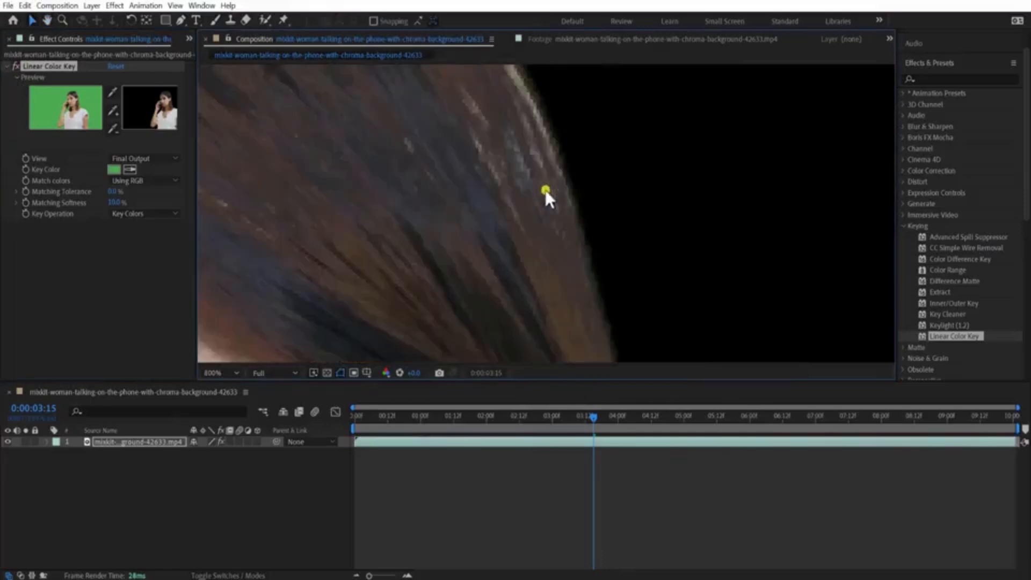
left_click(17, 66)
left_click(17, 67)
left_click(18, 67)
left_click(17, 66)
Step: Inspect the keyed white blouse, shoulders and arms for damage caused by the key
scroll(350, 231, "down", 5)
key("h")
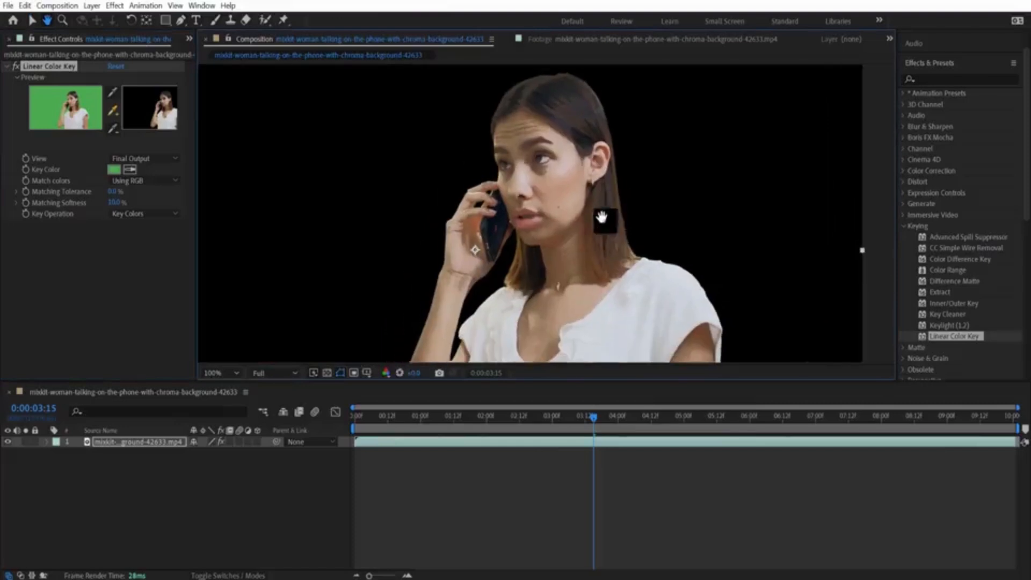
left_click_drag(607, 253, 594, 203)
key("v")
scroll(594, 202, "down", 1)
scroll(591, 199, "up", 2)
scroll(684, 272, "up", 1)
scroll(836, 247, "up", 1)
scroll(746, 207, "down", 2)
scroll(706, 215, "up", 1)
key("h")
left_click_drag(700, 150, 629, 250)
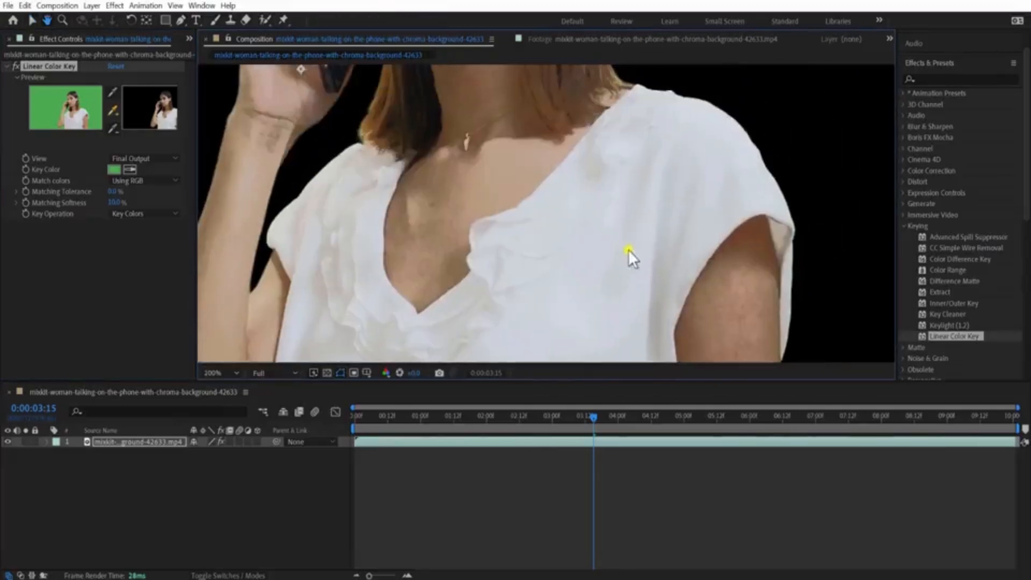
scroll(629, 250, "down", 1)
key("v")
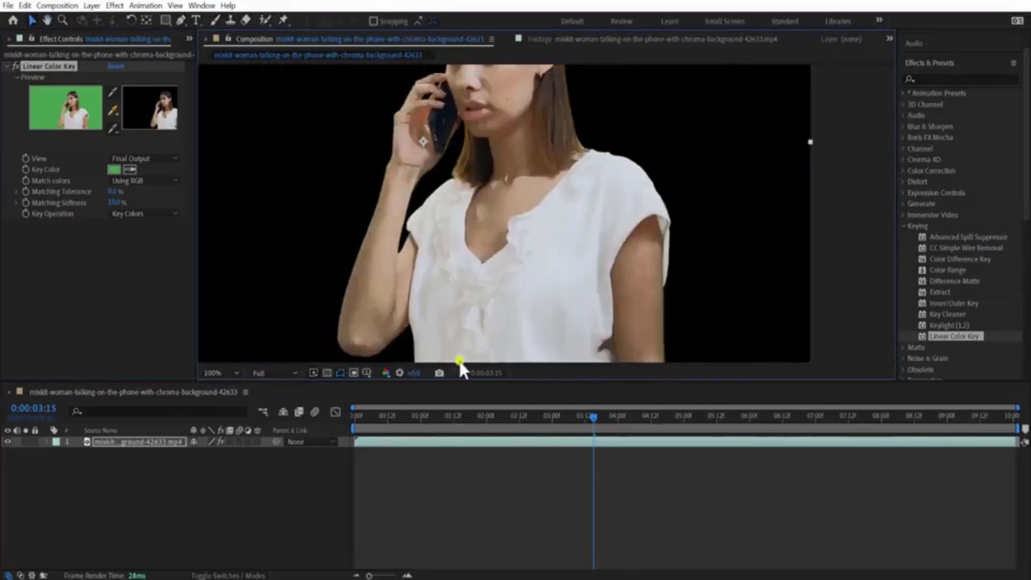
Step: Display the Alpha channel in the composition viewer
left_click(385, 373)
left_click(385, 375)
left_click(386, 376)
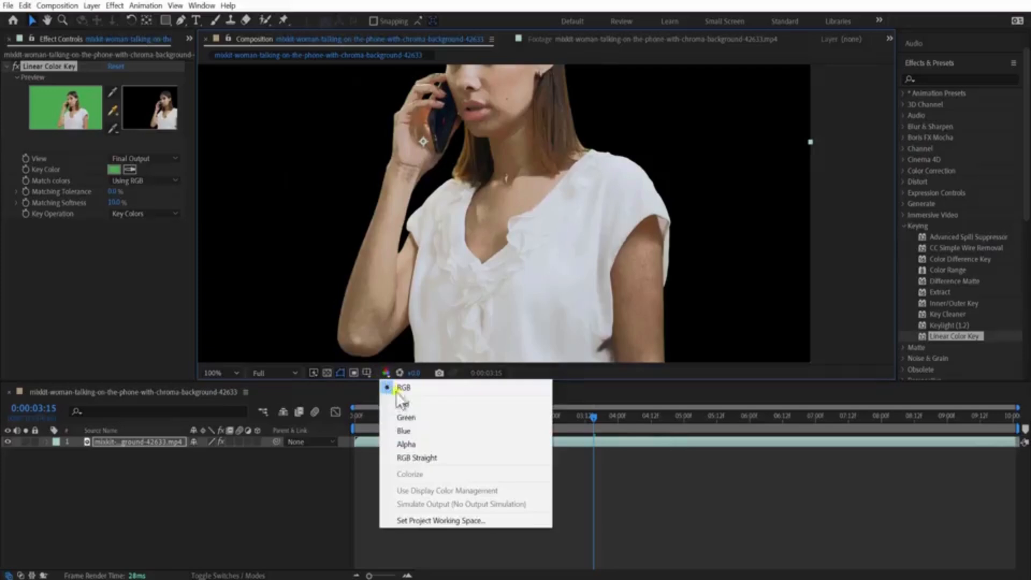
left_click(471, 442)
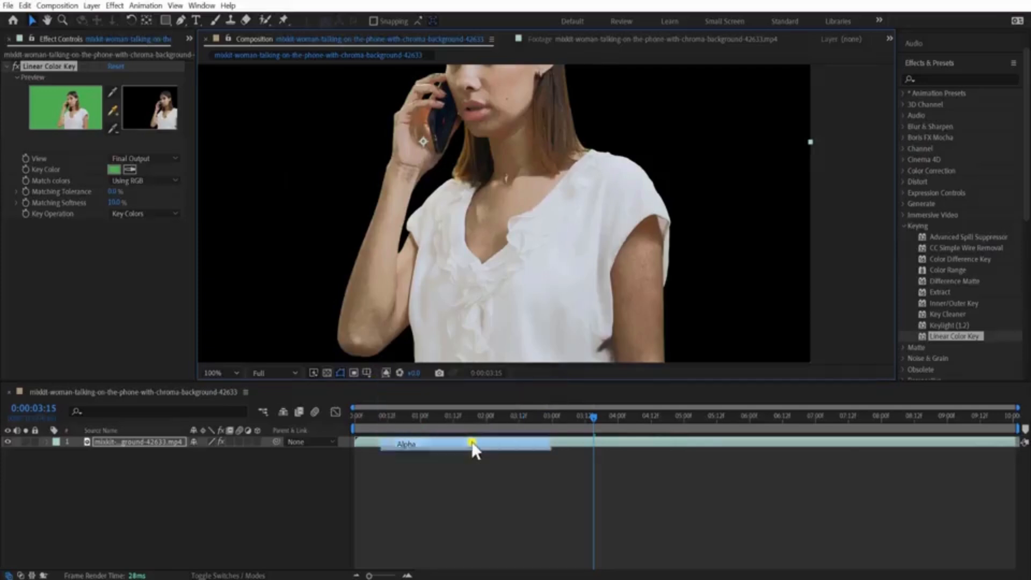
Step: Inspect the alpha matte over the blouse, neckline and raised hand for semi-transparent areas
scroll(701, 200, "down", 1)
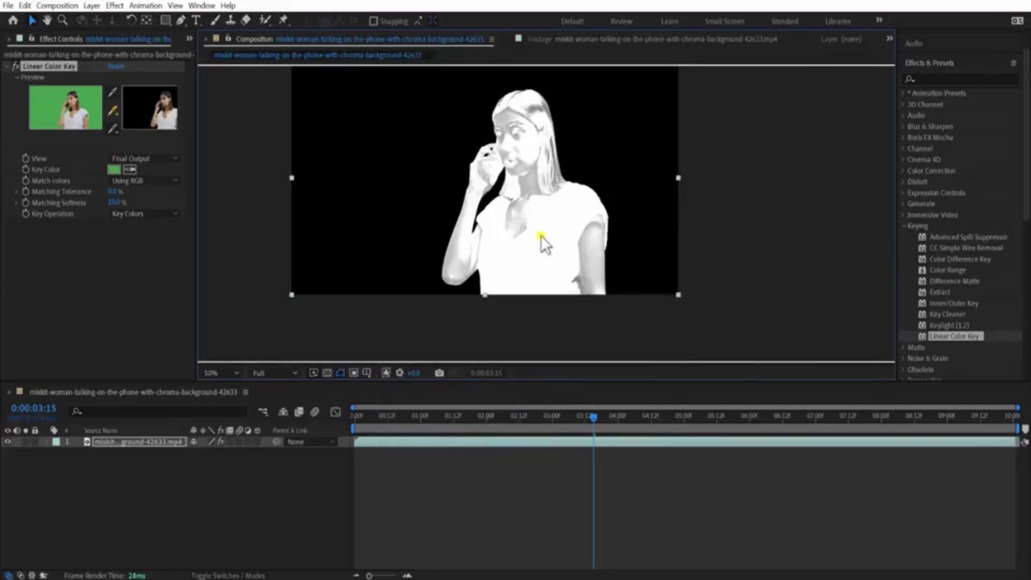
scroll(540, 235, "up", 2)
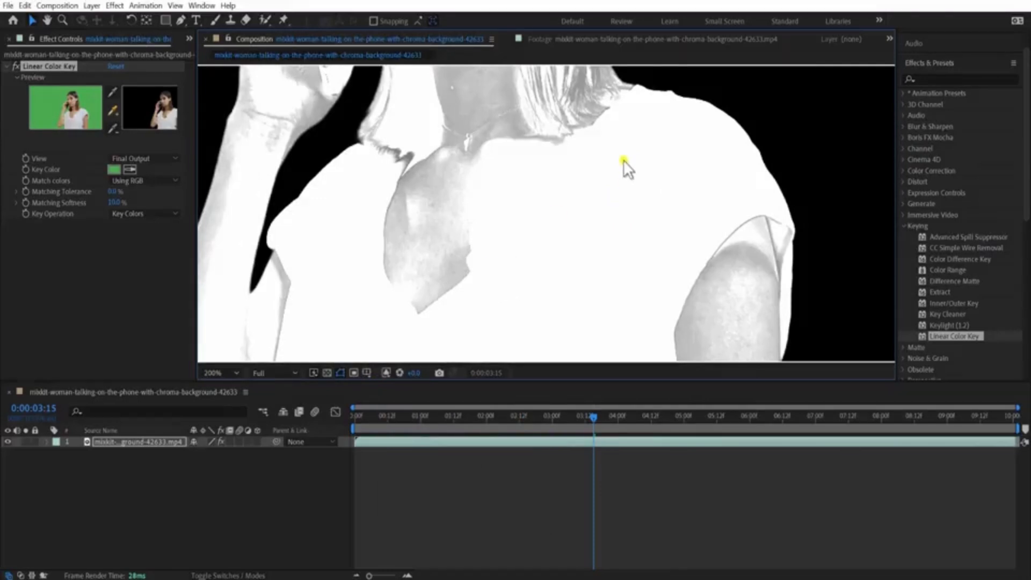
scroll(597, 191, "down", 1)
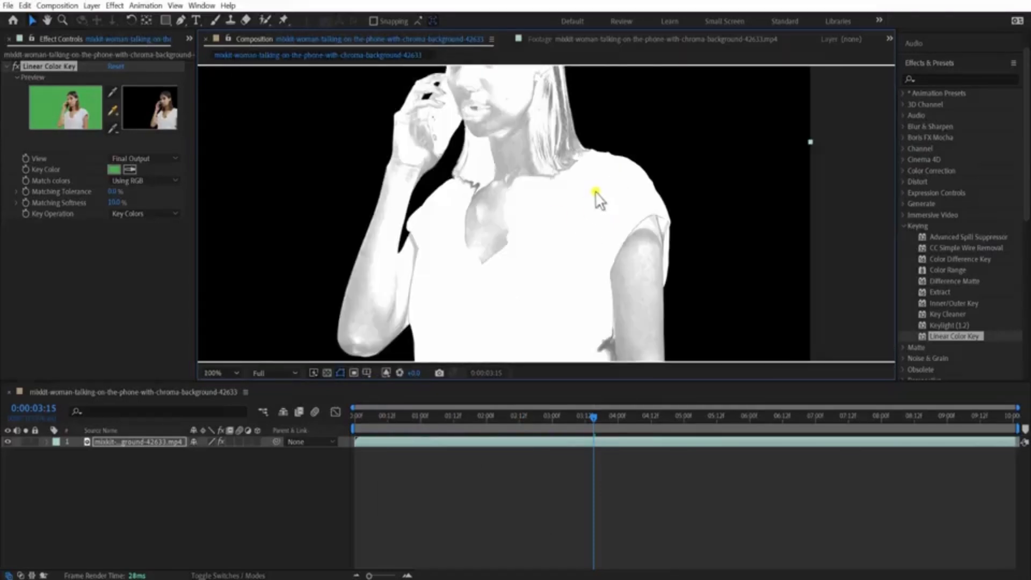
scroll(490, 199, "up", 1)
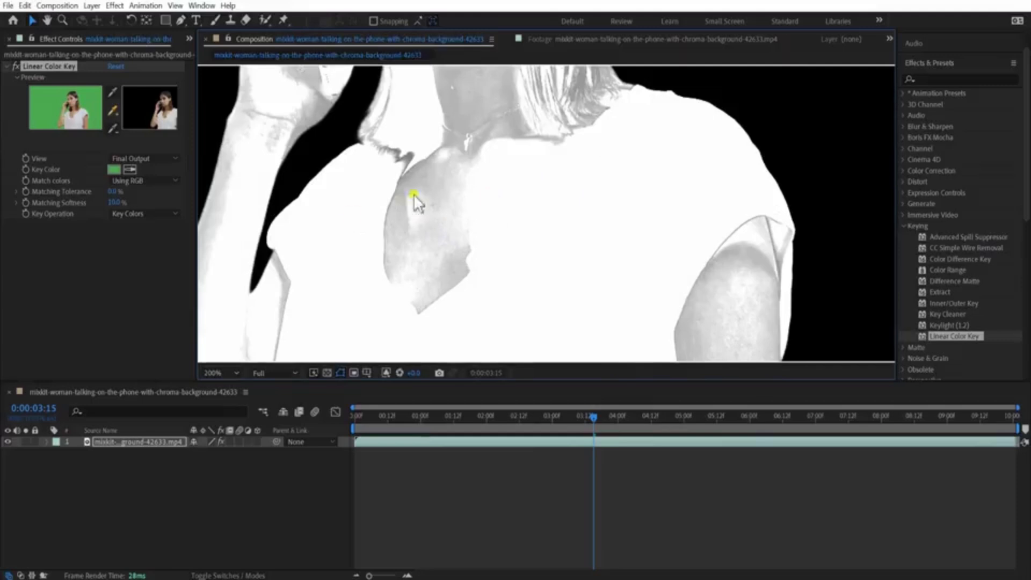
key("h")
left_click_drag(712, 161, 728, 315)
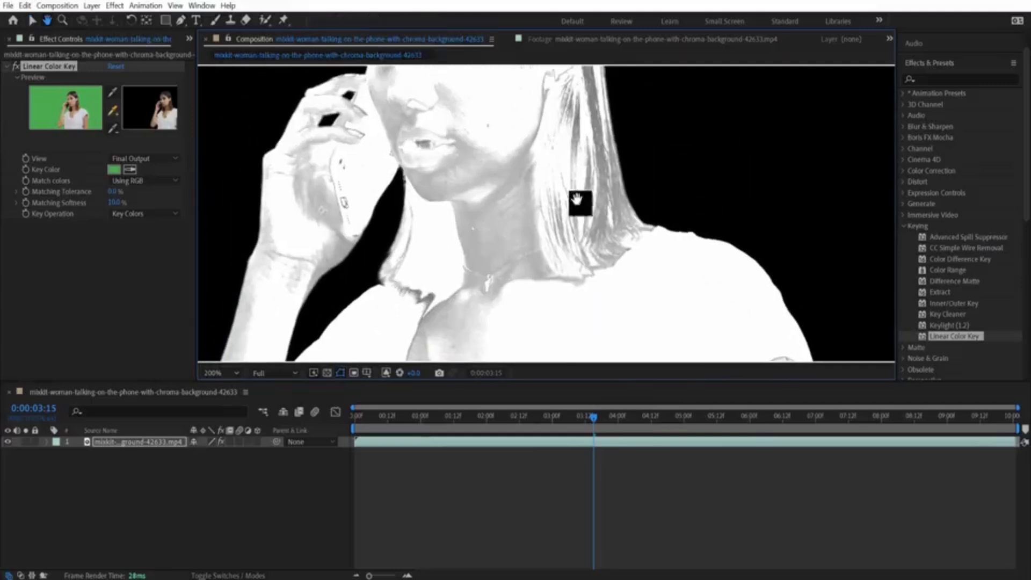
left_click_drag(575, 200, 597, 281)
left_click_drag(555, 166, 574, 224)
left_click_drag(453, 108, 553, 226)
key("v")
Step: Examine the alpha matte at 400% over the chin, neck, phone and lower hair
scroll(623, 186, "up", 2)
key("space")
left_click_drag(557, 258, 552, 111)
key("space")
left_click_drag(698, 309, 631, 143)
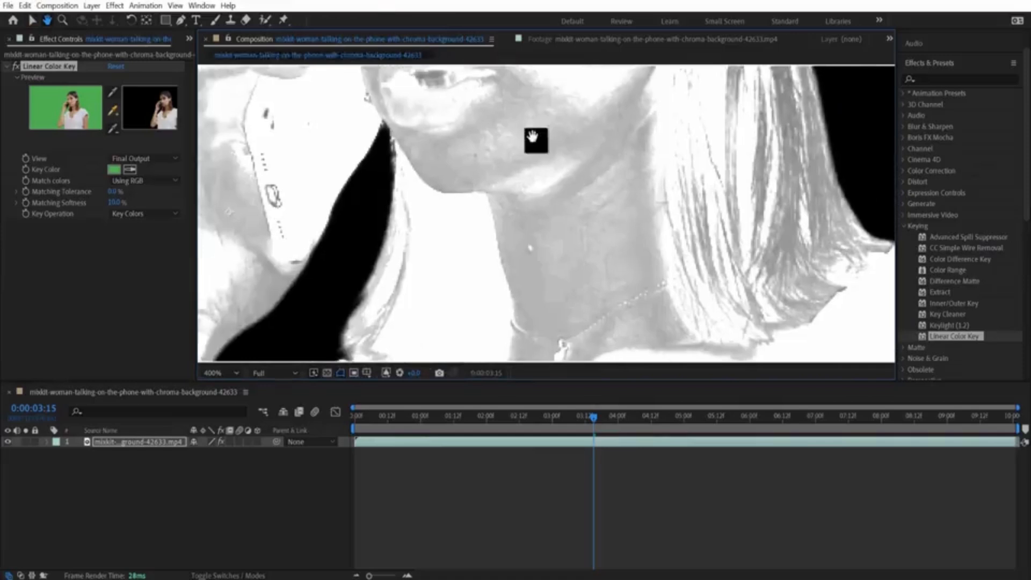
left_click_drag(587, 195, 538, 138)
left_click_drag(687, 251, 644, 225)
scroll(645, 226, "down", 2)
key("space")
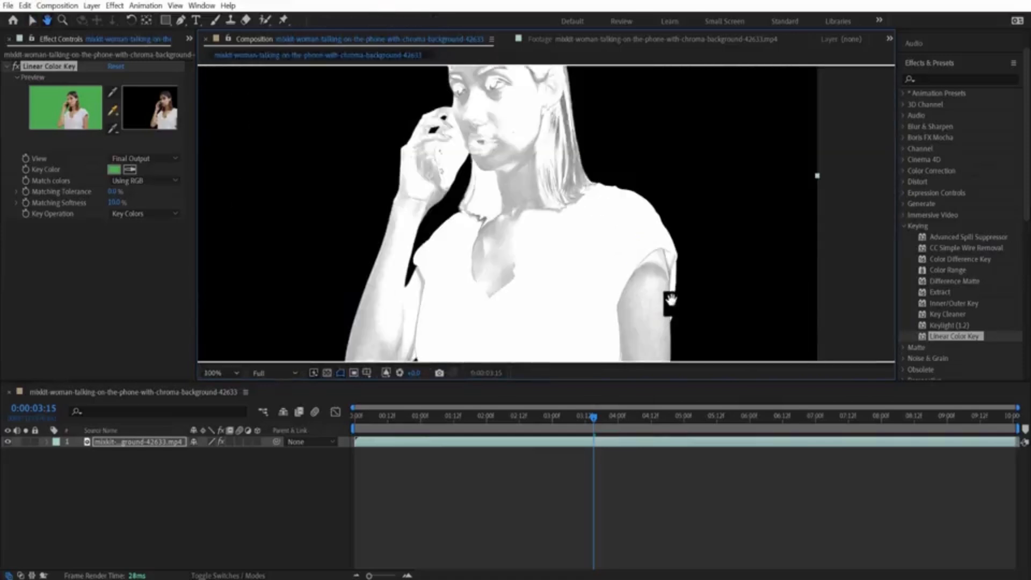
Step: Check the alpha matte over the arm and shoulder, then examine the face and fingers in close-up
scroll(682, 300, "up", 1)
scroll(747, 288, "down", 1)
key("space")
left_click_drag(597, 315, 617, 244)
left_click_drag(658, 286, 653, 248)
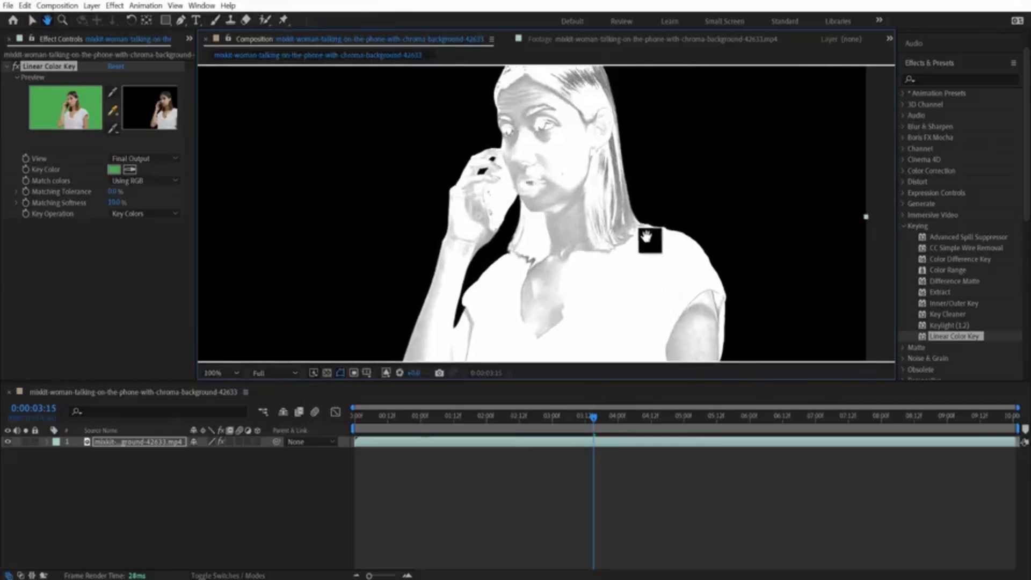
left_click_drag(616, 181, 618, 224)
scroll(562, 155, "up", 4)
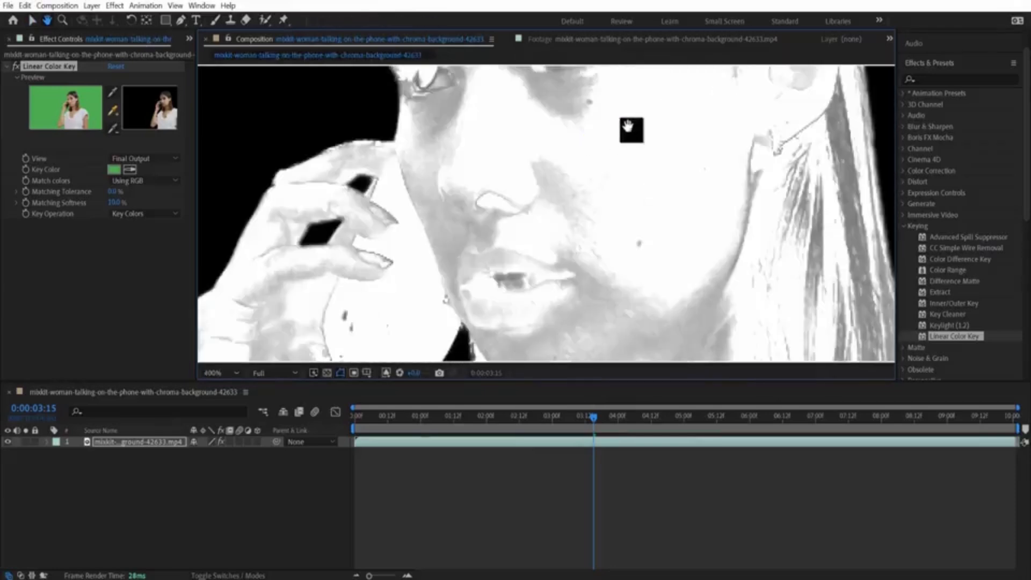
left_click_drag(628, 126, 638, 236)
left_click_drag(688, 263, 654, 172)
scroll(656, 267, "up", 1)
scroll(656, 267, "down", 6)
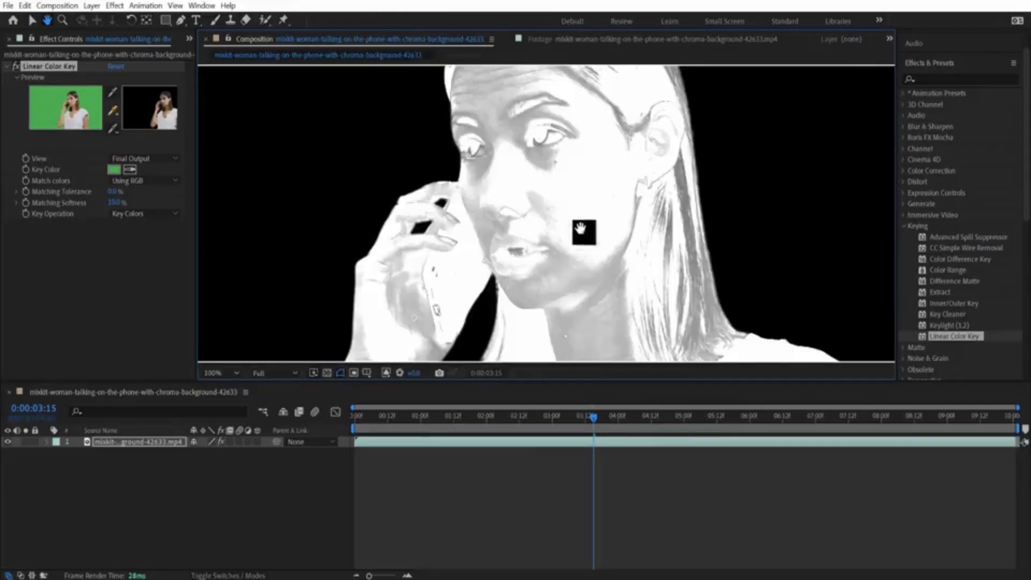
Step: Examine the grey areas of the alpha matte around the mouth and eyes at 400%
key("v")
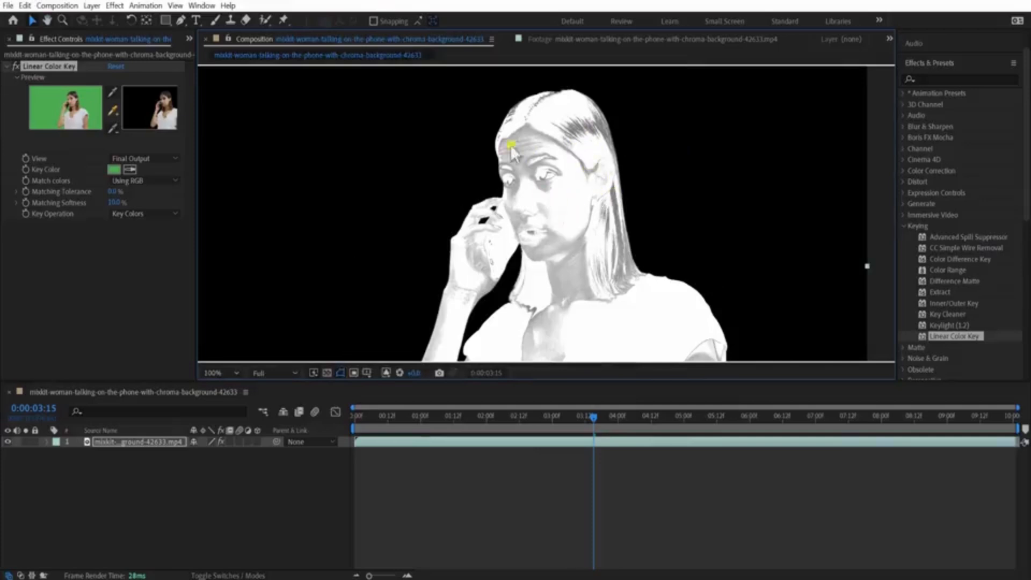
scroll(574, 252, "up", 1)
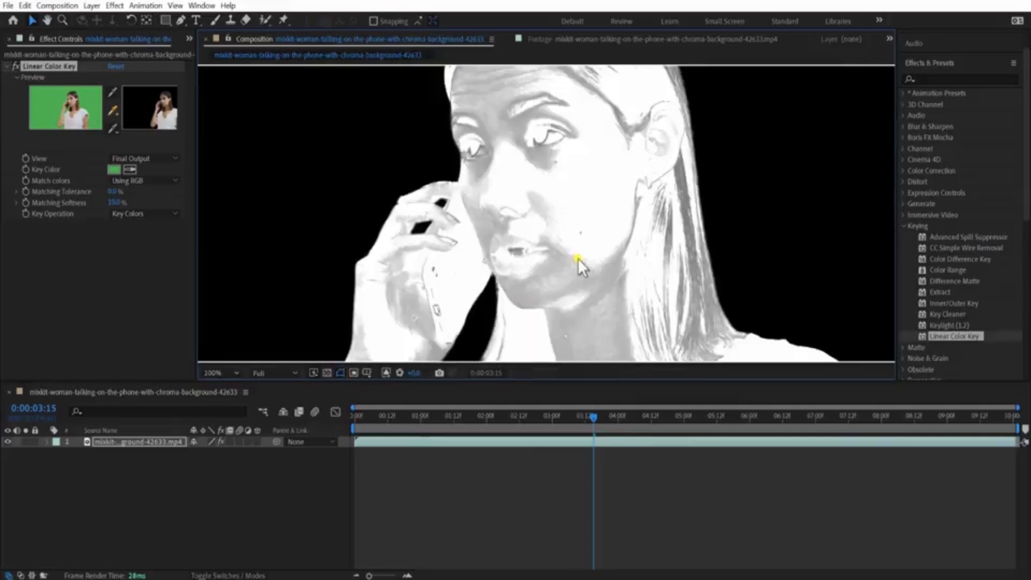
scroll(584, 278, "up", 2)
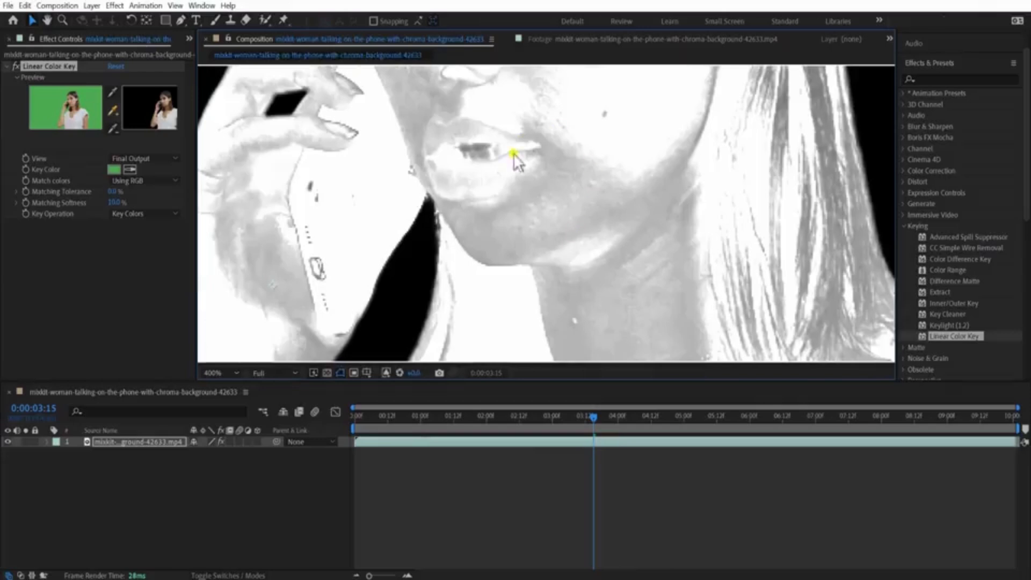
scroll(563, 154, "down", 4)
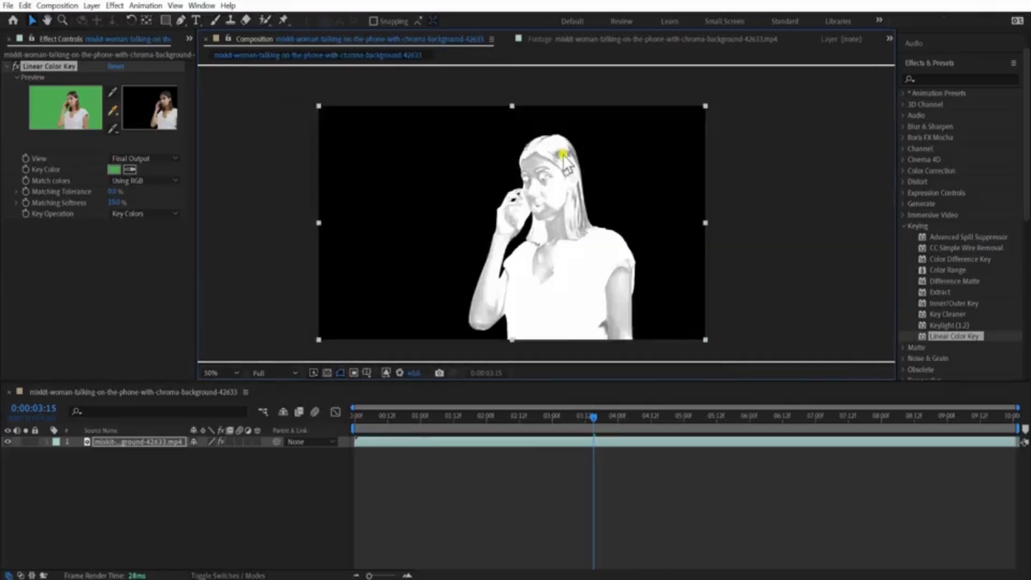
scroll(562, 186, "down", 1)
scroll(596, 141, "up", 3)
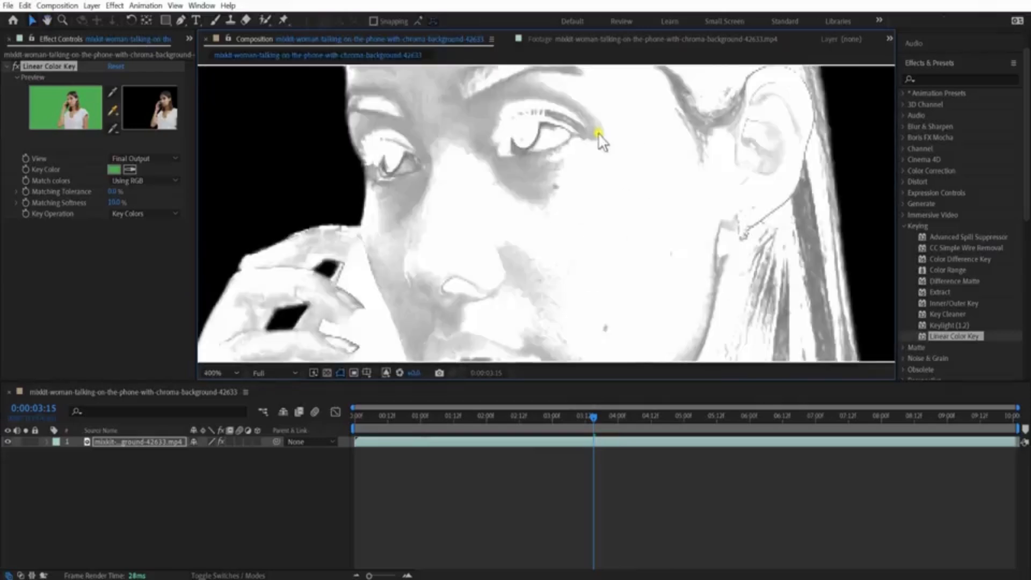
scroll(584, 258, "down", 1)
scroll(679, 173, "down", 1)
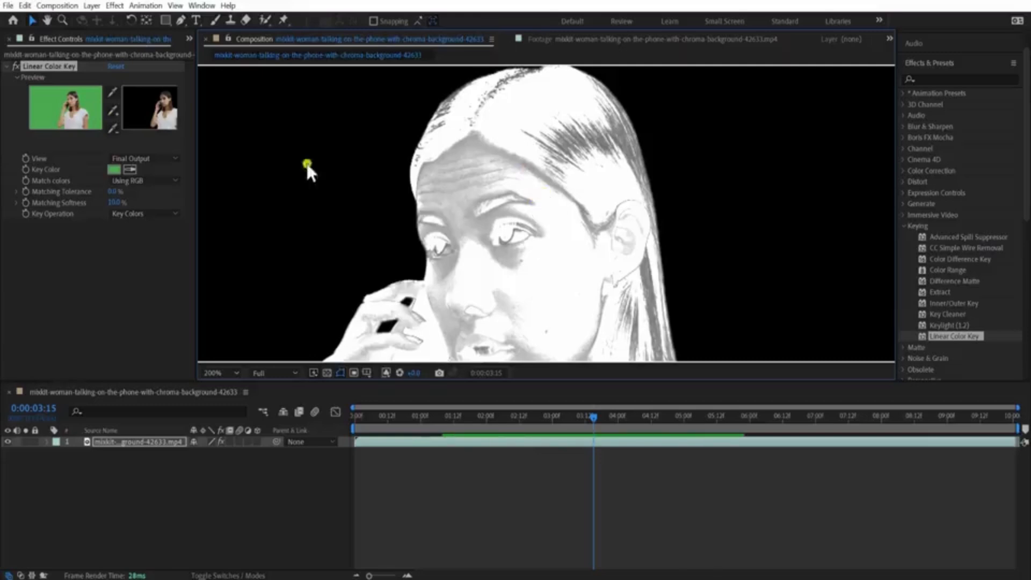
Step: Toggle Linear Color Key to compare the alpha matte, checking the face, phone and hair
left_click(14, 67)
left_click(594, 173)
scroll(593, 213, "down", 3)
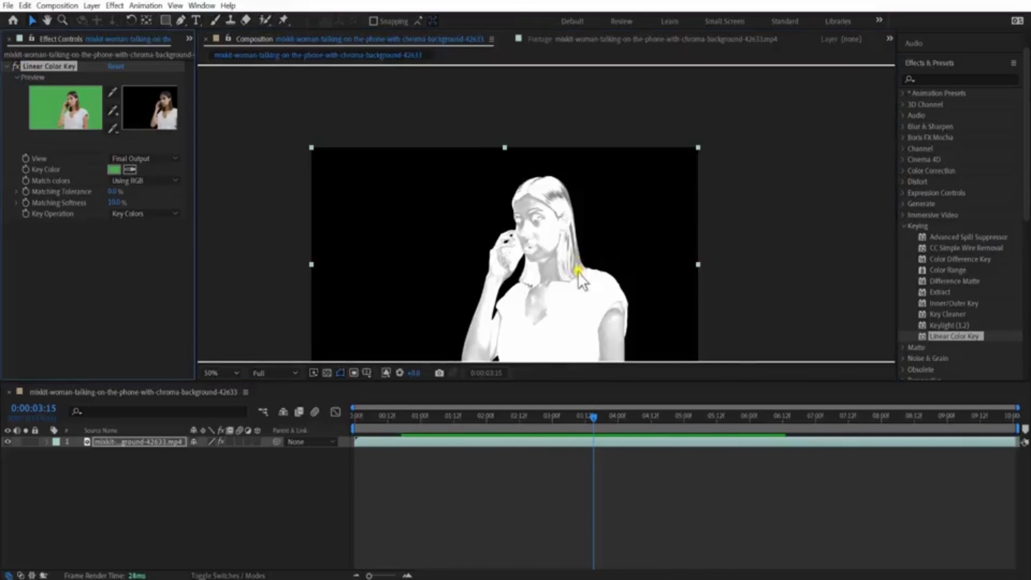
scroll(579, 263, "up", 2)
key("h")
left_click_drag(599, 307, 599, 159)
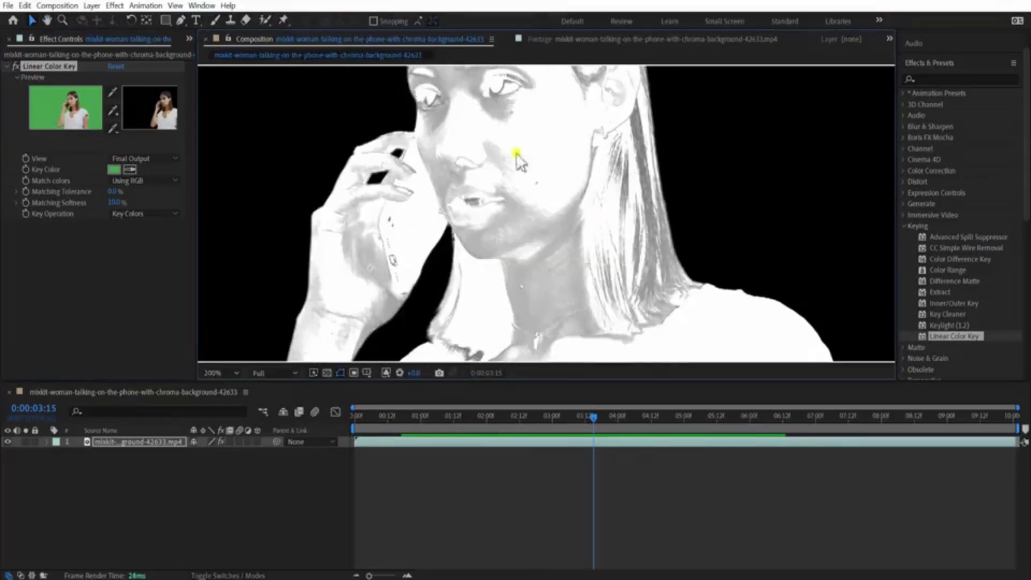
scroll(585, 223, "down", 2)
key("v")
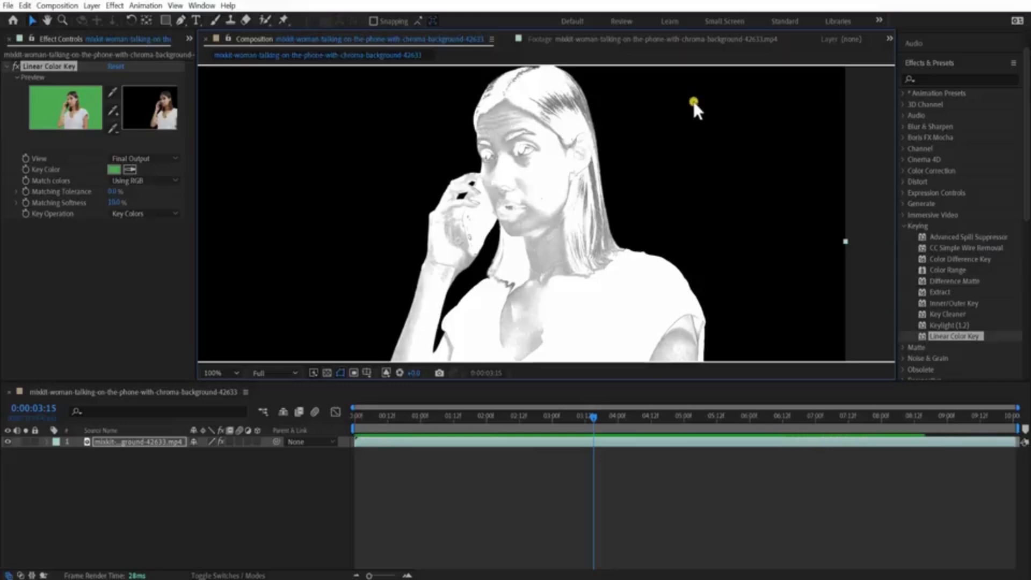
Step: Return the composition viewer from the Alpha channel to RGB
key("period")
key("comma")
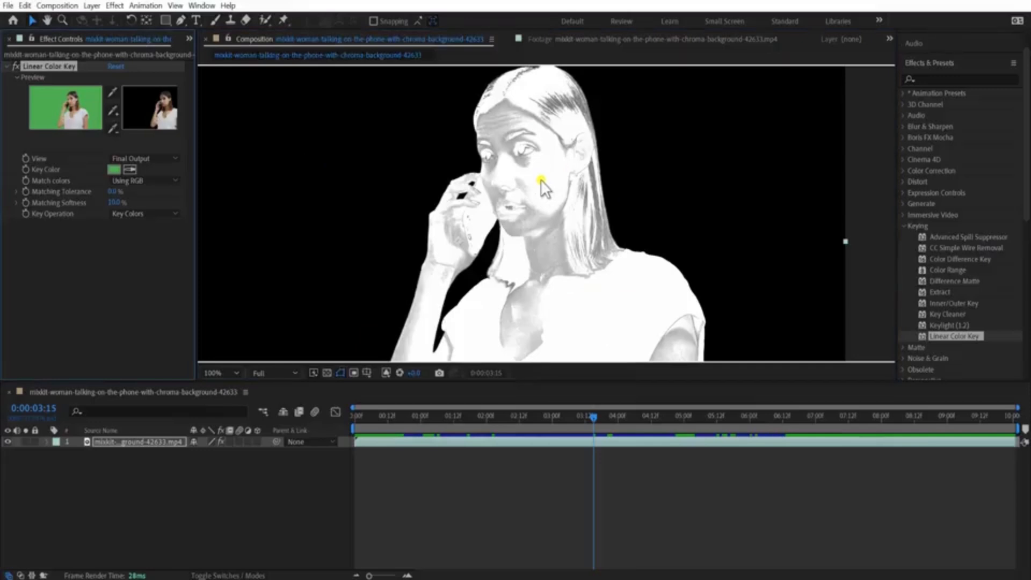
left_click(283, 370)
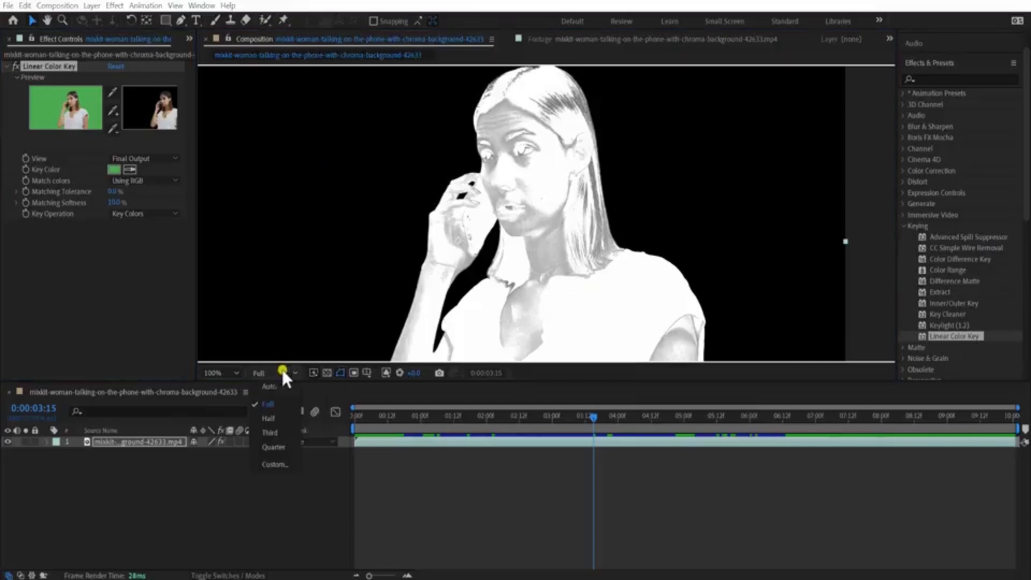
left_click(390, 372)
left_click(390, 373)
left_click(401, 382)
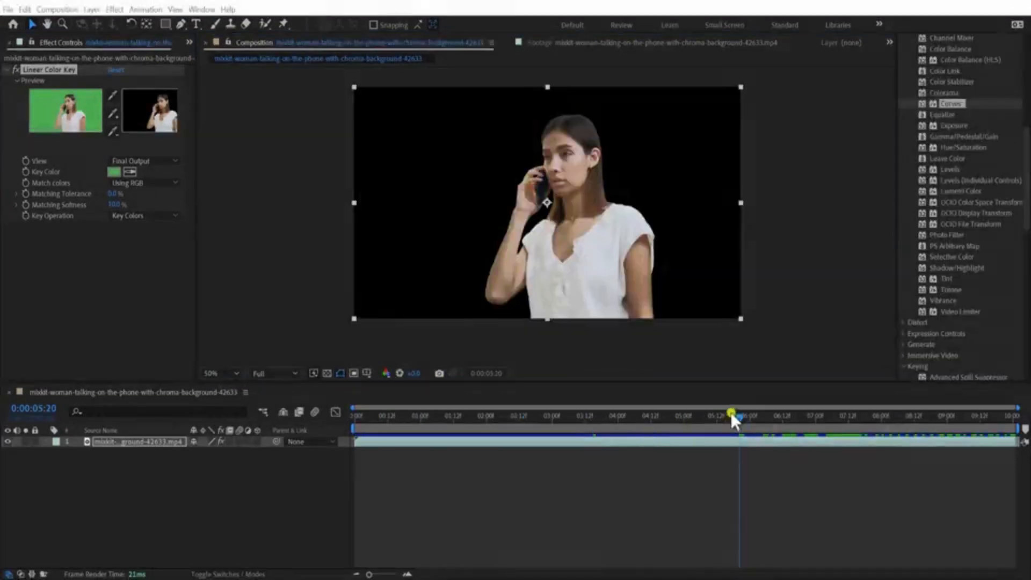
Step: Move the playhead to 0:00:03:03 and display the Alpha channel in the composition viewer
left_click_drag(731, 411, 559, 493)
left_click(385, 373)
left_click(424, 443)
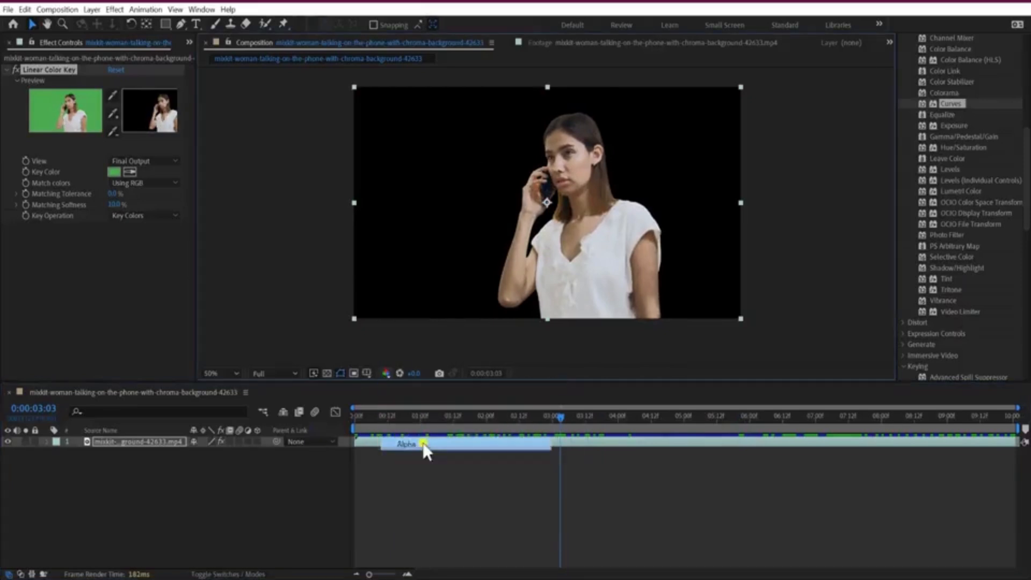
Step: Examine the alpha matte of this frame over the forehead and eyes at 400%
scroll(607, 166, "up", 1)
left_click_drag(651, 106, 607, 171)
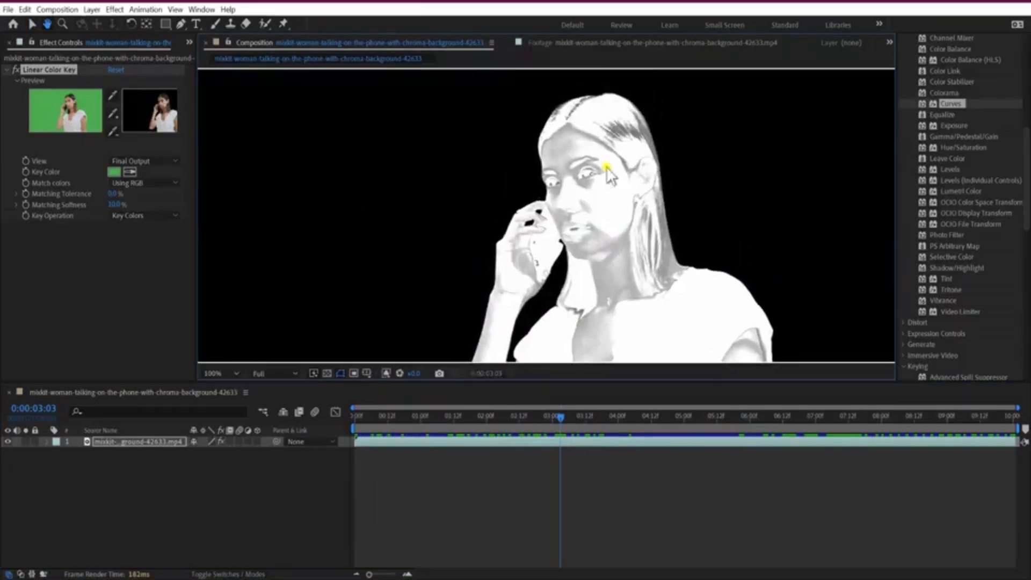
scroll(595, 127, "up", 1)
left_click_drag(657, 120, 640, 198)
scroll(684, 221, "up", 2)
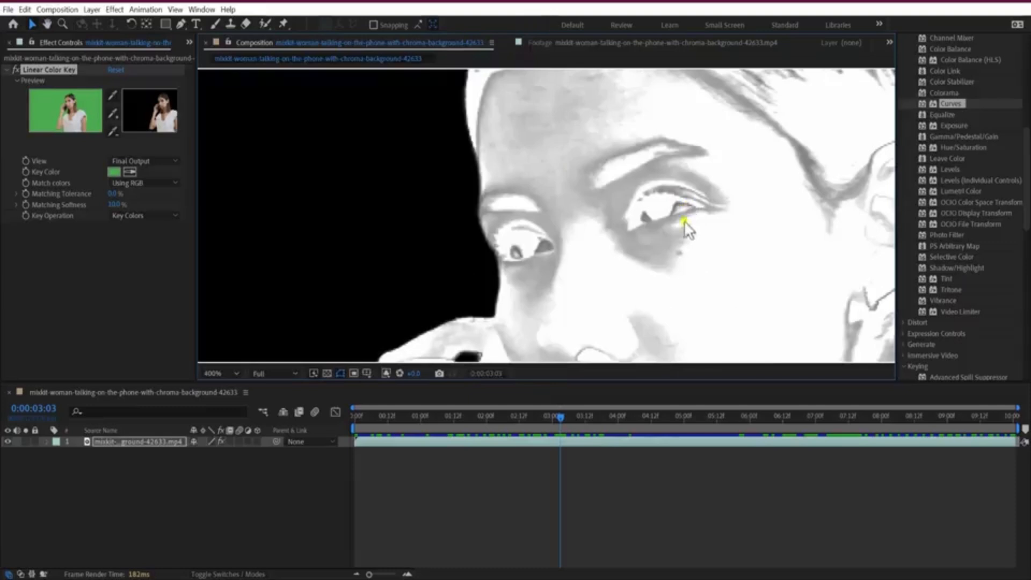
scroll(678, 239, "down", 2)
Step: Inspect this frame's alpha matte over the hand, neck, blouse and arms, ending at the head
left_click_drag(676, 290, 672, 108)
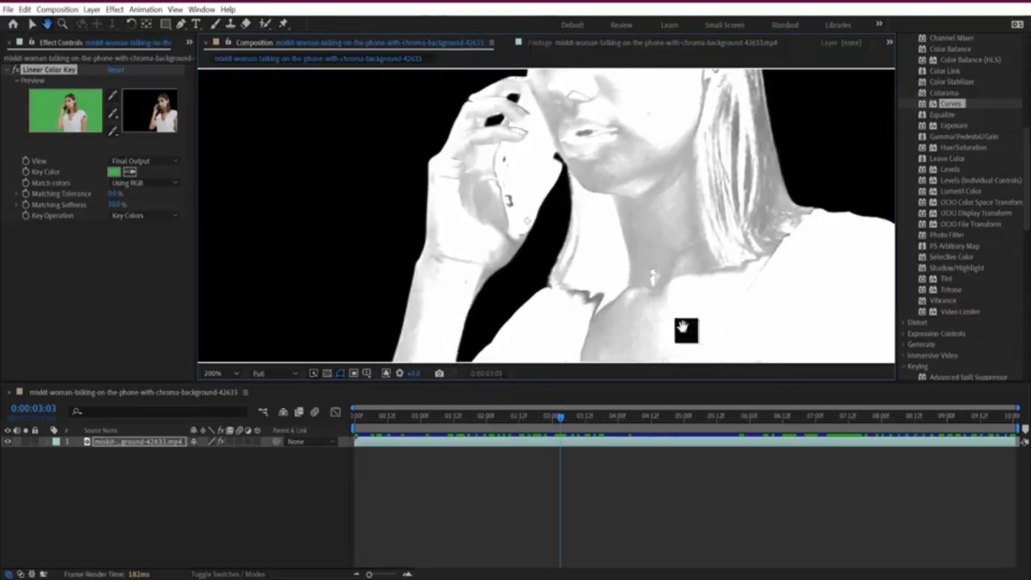
left_click_drag(684, 329, 582, 207)
scroll(585, 195, "down", 2)
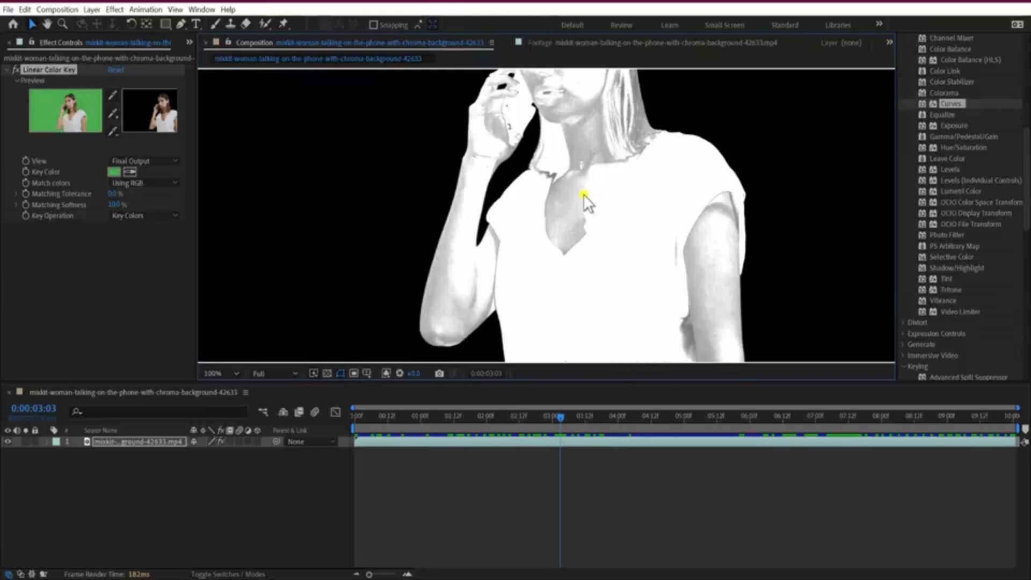
scroll(584, 197, "down", 1)
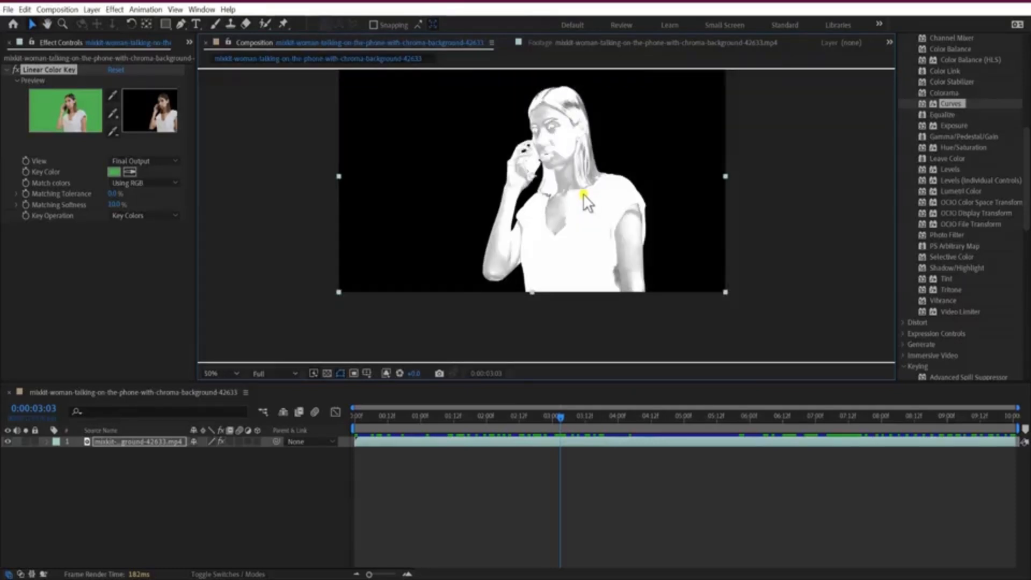
key("space")
scroll(587, 149, "up", 1)
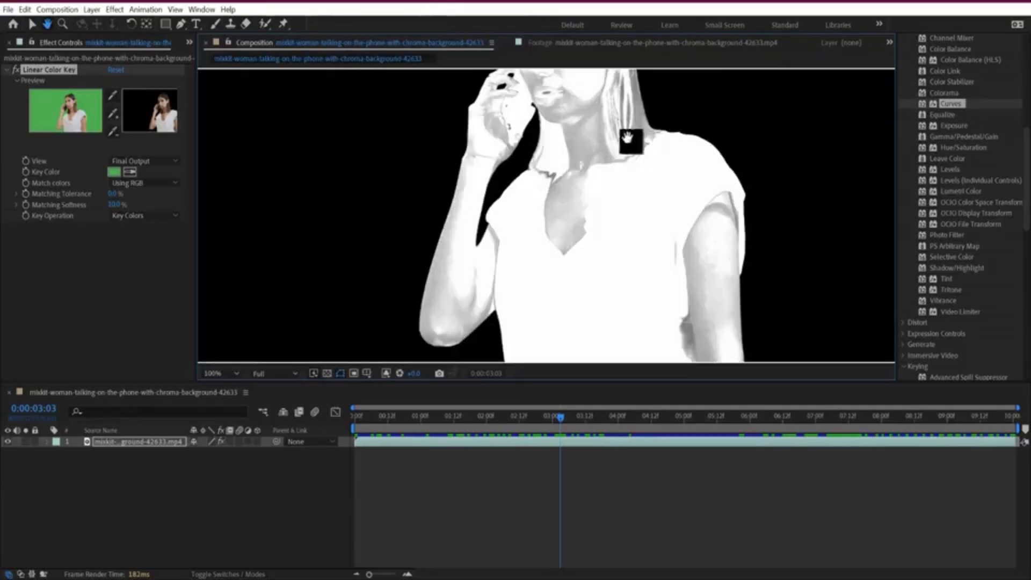
left_click_drag(626, 127, 634, 219)
left_click_drag(607, 129, 594, 179)
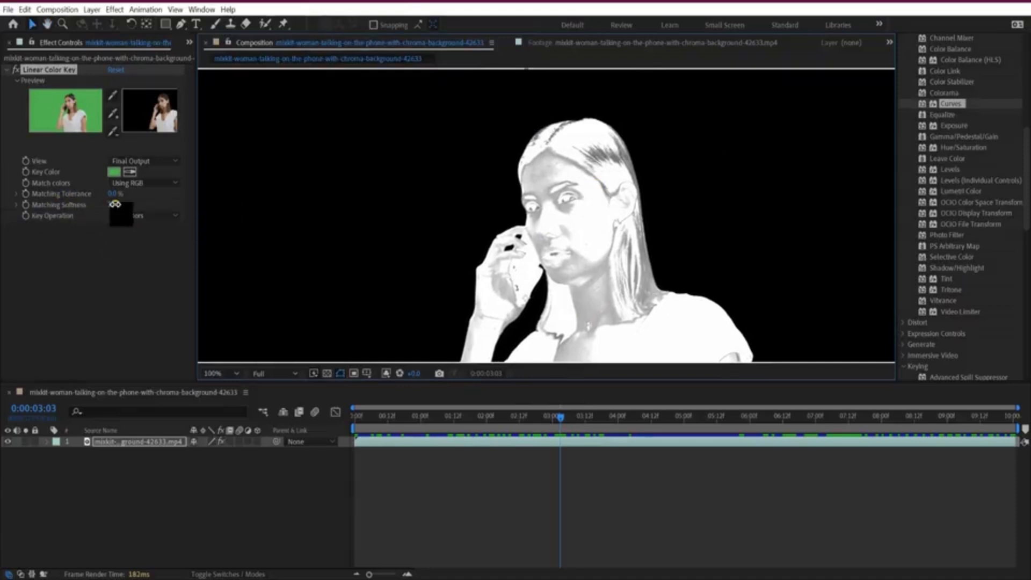
Step: Lower the Linear Color Key's Matching Softness to 3% and check the matte's head, arm and shoulder outlines
left_click_drag(113, 205, 112, 206)
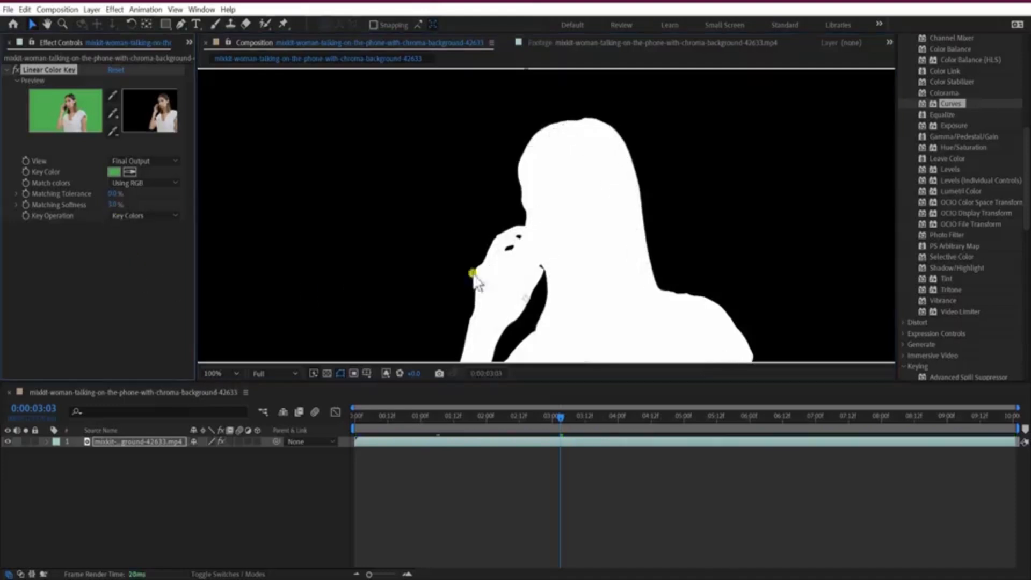
key("h")
left_click_drag(654, 322, 643, 159)
mouse_move(705, 326)
left_mouse_down()
mouse_move(698, 228)
mouse_move(683, 282)
mouse_move(691, 337)
left_mouse_up()
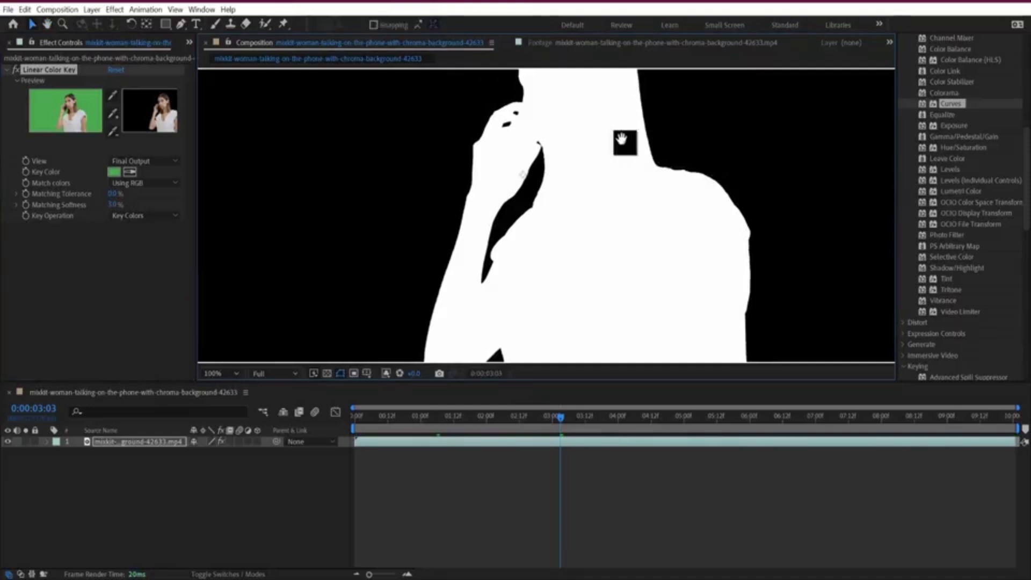
left_click_drag(621, 137, 629, 266)
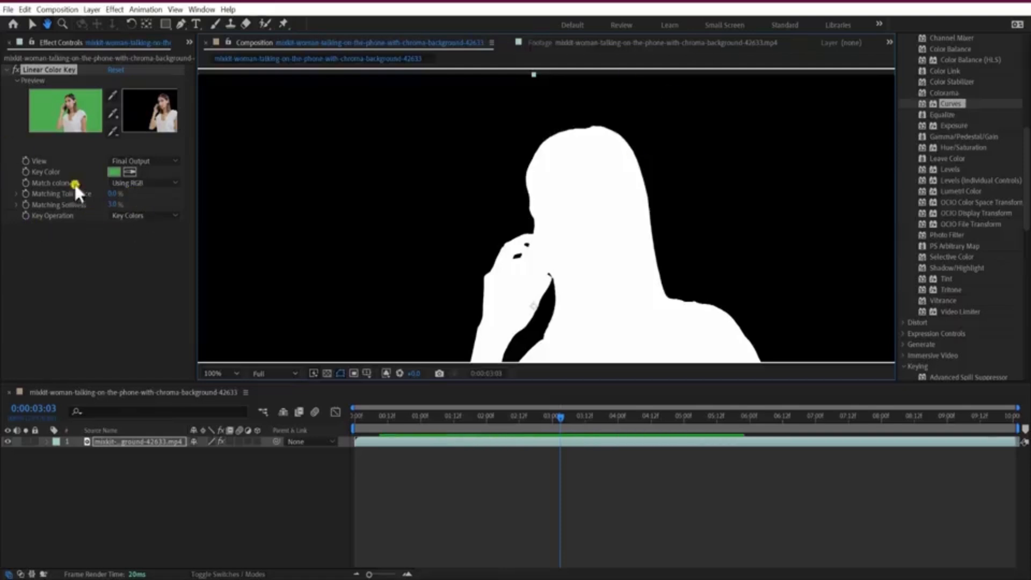
Step: Set the Linear Color Key's Matching Softness to 14% and check the matte over the eyes at 400%
left_click(115, 203)
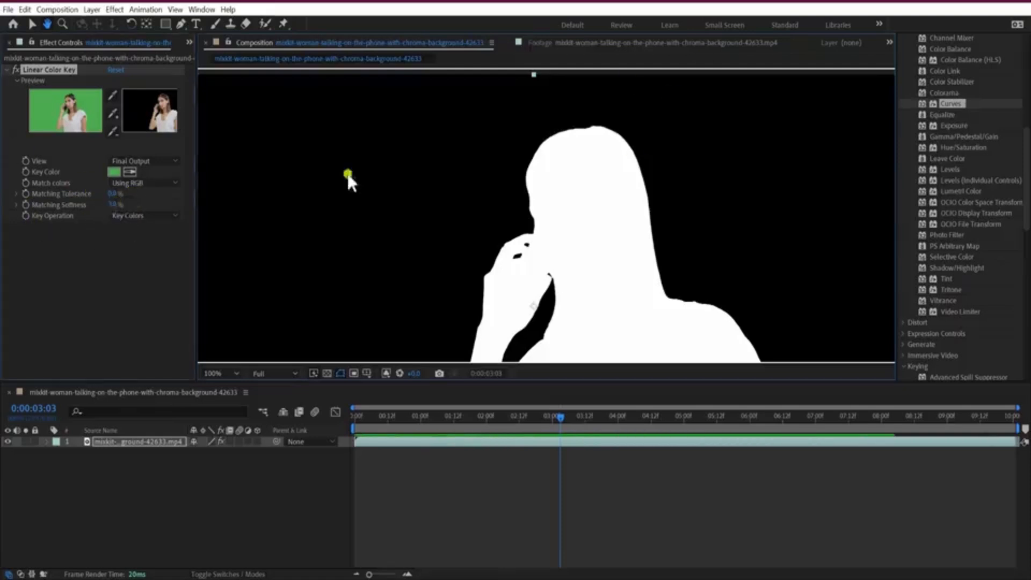
type("14")
left_click(411, 166)
scroll(680, 218, "up", 4)
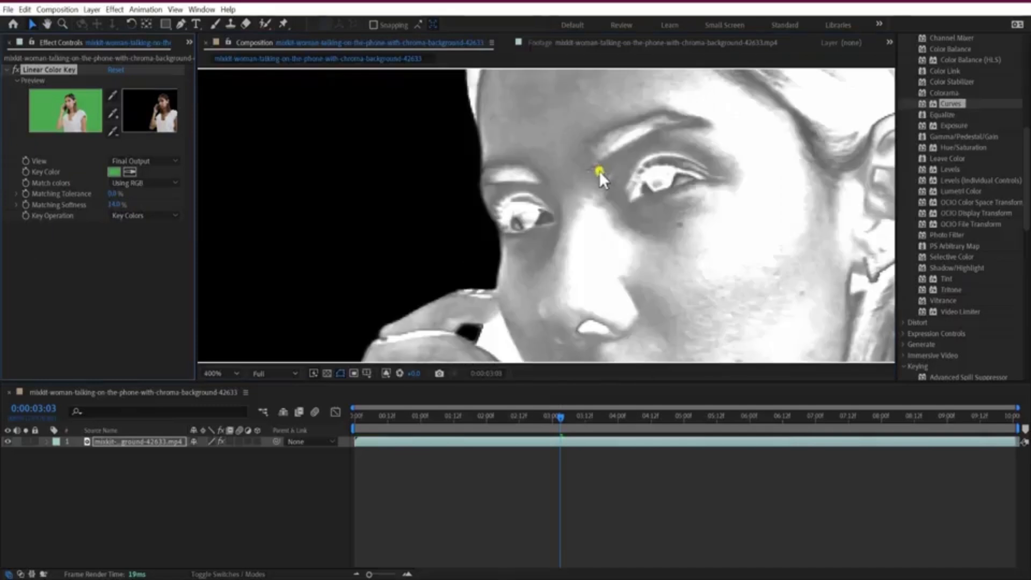
Step: Lower the Linear Color Key's Matching Softness to 3% and return the composition view from alpha to RGB
left_click(116, 204)
type("1")
left_click(449, 160)
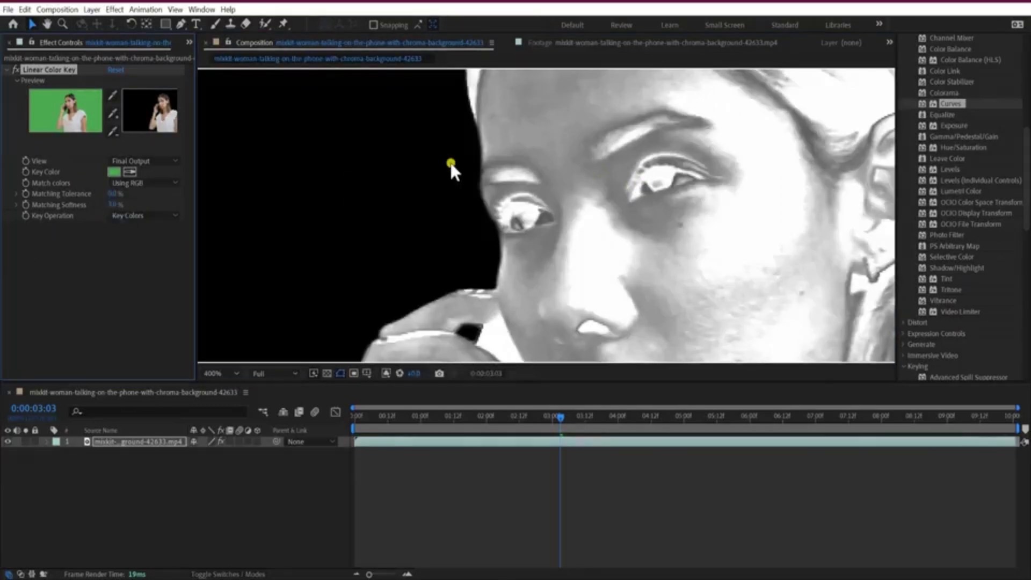
scroll(500, 218, "down", 2)
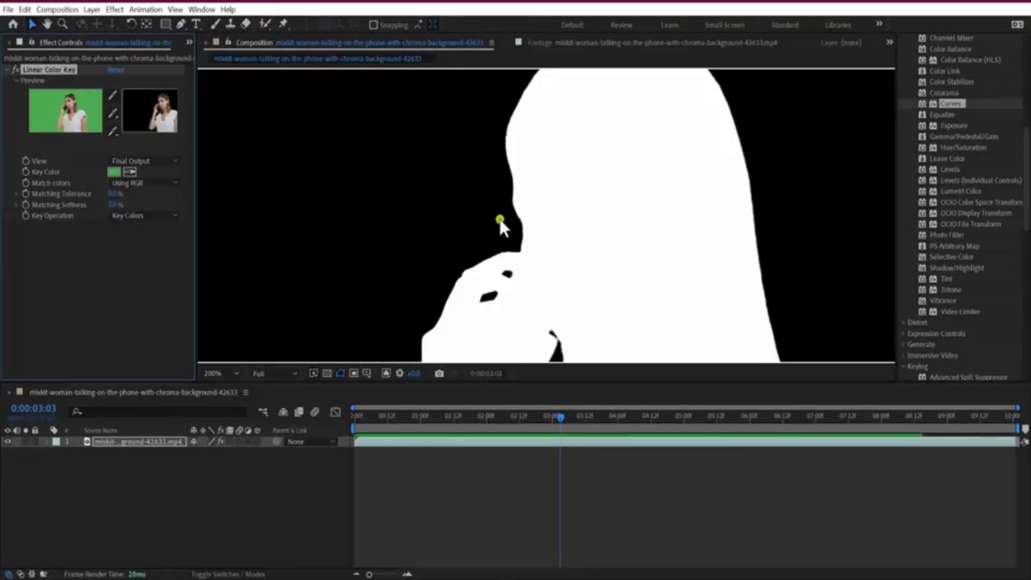
left_click(385, 372)
left_click(408, 391)
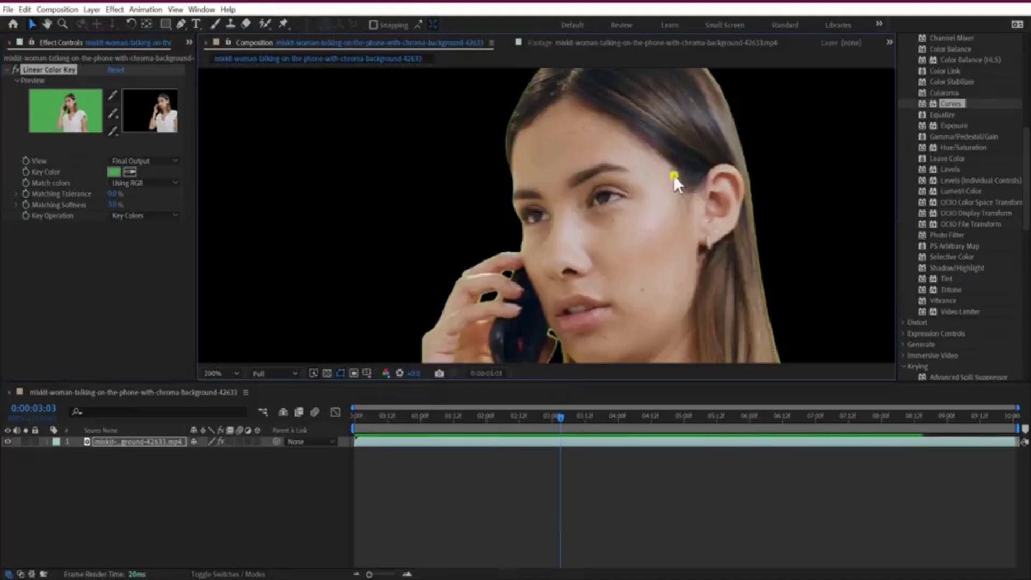
Step: Play the keyed clip in color to about 0:00:04:09 and examine the edges around the eyes and forehead at 400%
scroll(705, 149, "down", 1)
key("space")
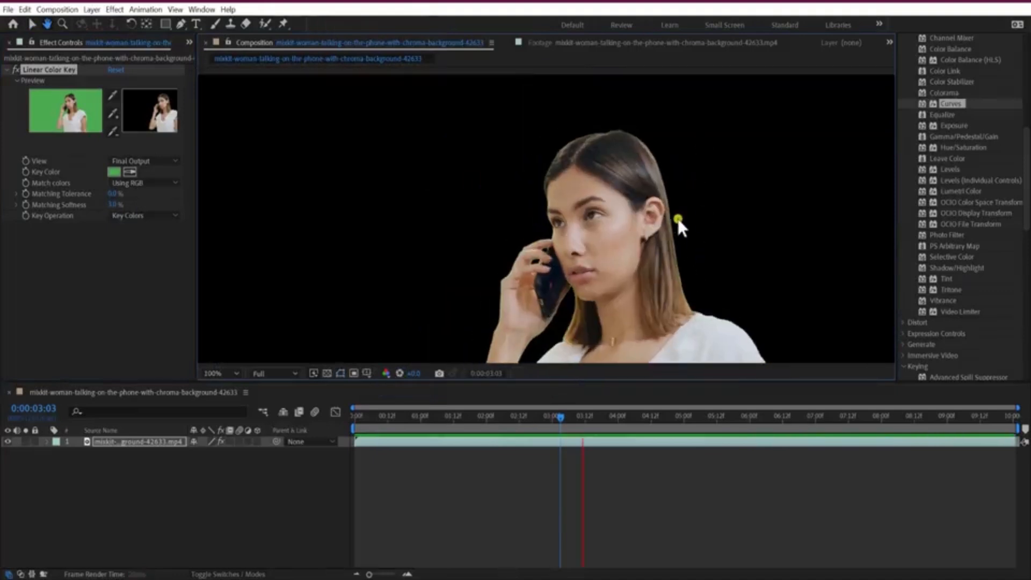
key("space")
scroll(679, 223, "down", 1)
left_click_drag(646, 298, 698, 261)
key("space")
scroll(643, 134, "up", 1)
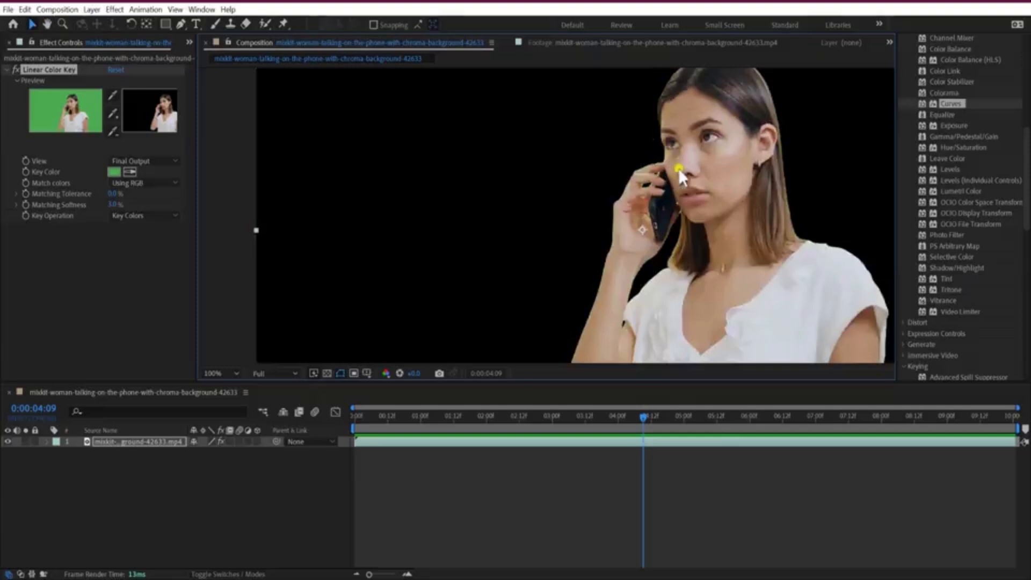
scroll(679, 168, "up", 1)
left_click_drag(821, 204, 596, 299)
scroll(542, 238, "up", 2)
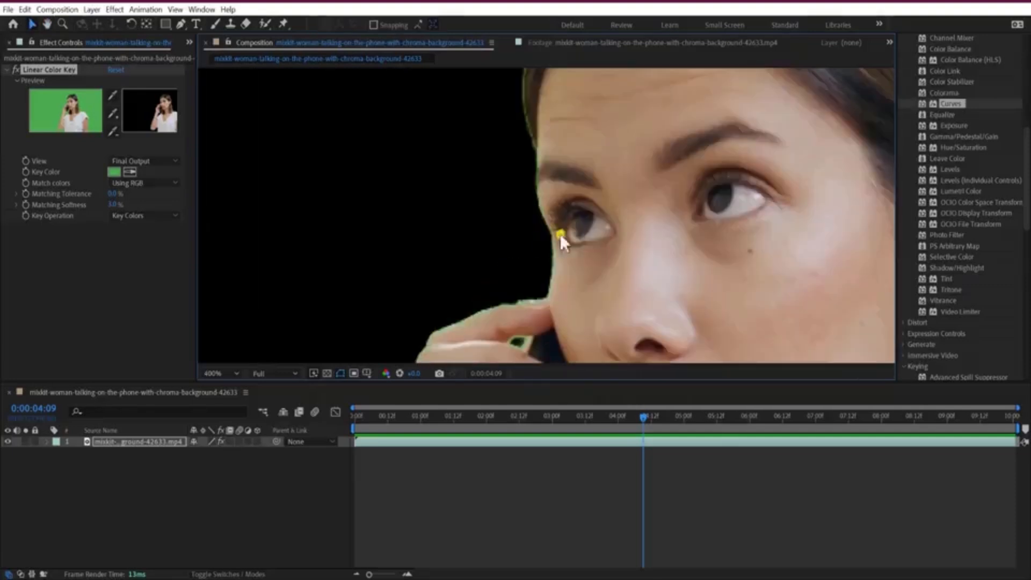
Step: Continue playback to 0:00:06:04 and inspect the edges of the fingers, phone, neck and hair for green fringing
key("space")
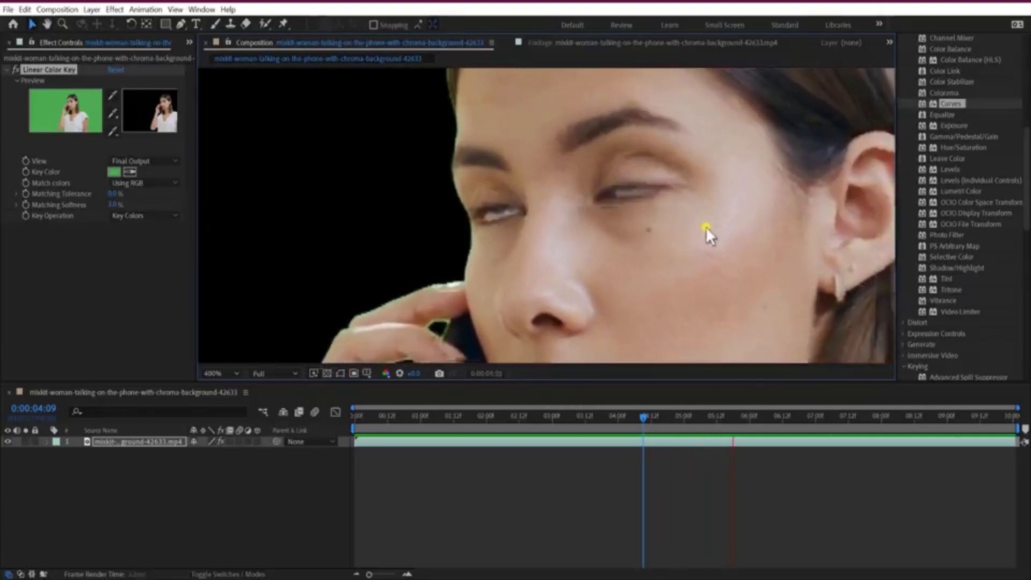
key("space")
left_click_drag(327, 276, 776, 135)
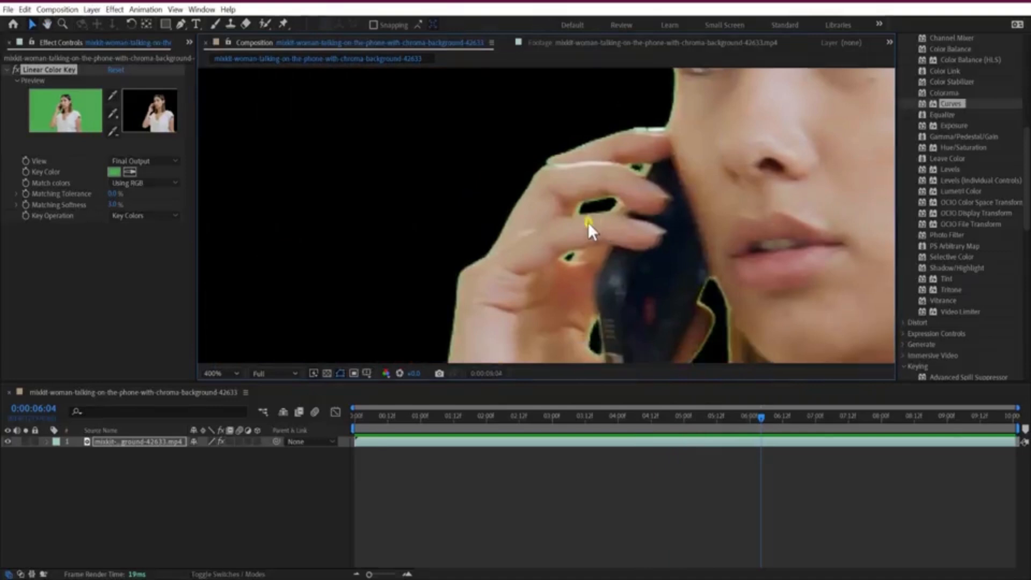
scroll(667, 178, "up", 1)
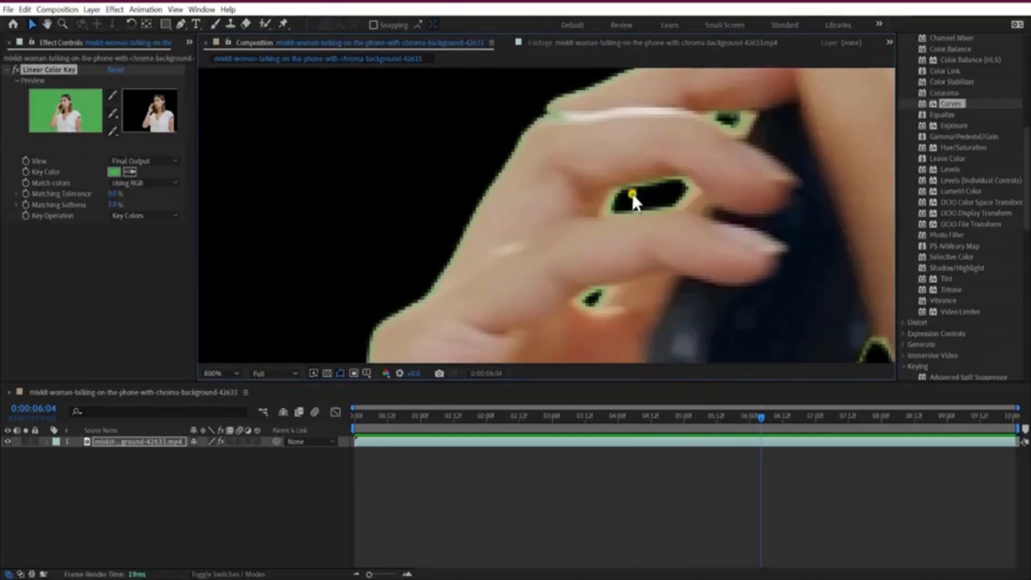
scroll(643, 189, "down", 1)
scroll(594, 187, "down", 1)
left_click_drag(832, 201, 723, 260)
left_click_drag(725, 303, 734, 223)
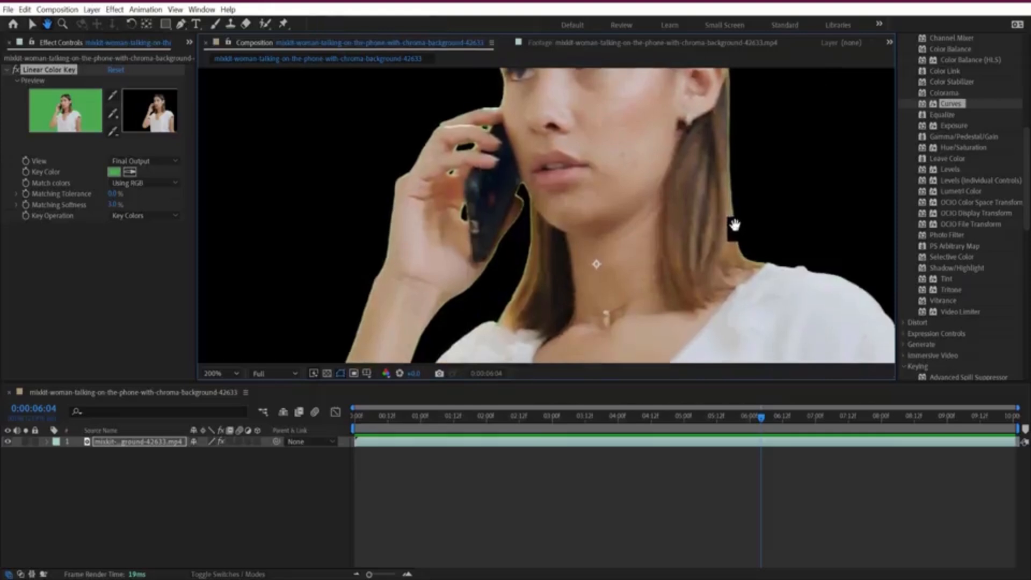
Step: Play on to 0:00:08:16 and examine the outer hair edge up to 1600% magnification
scroll(732, 231, "down", 1)
key("space")
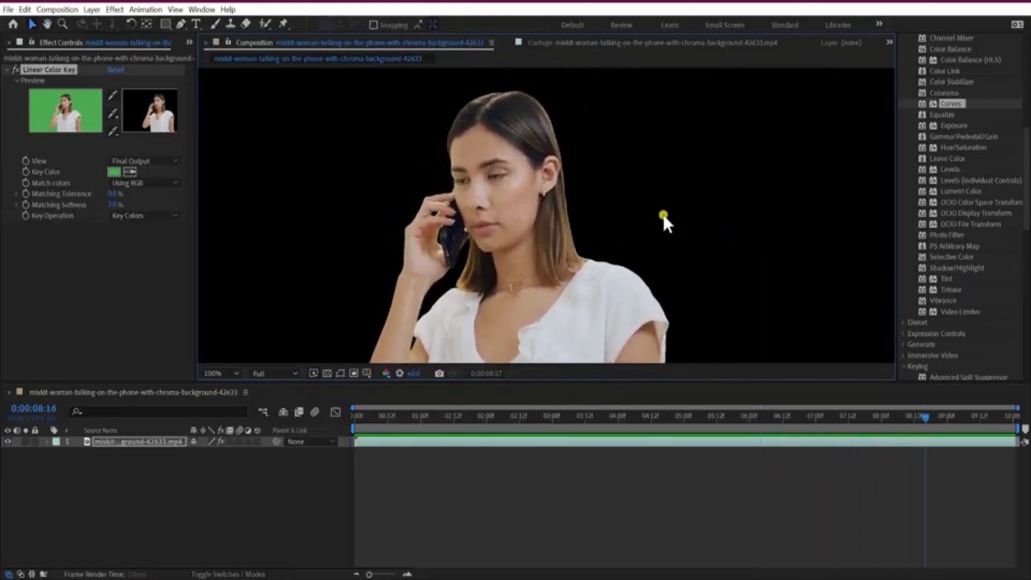
scroll(663, 215, "down", 1)
scroll(666, 242, "up", 2)
scroll(679, 240, "down", 1)
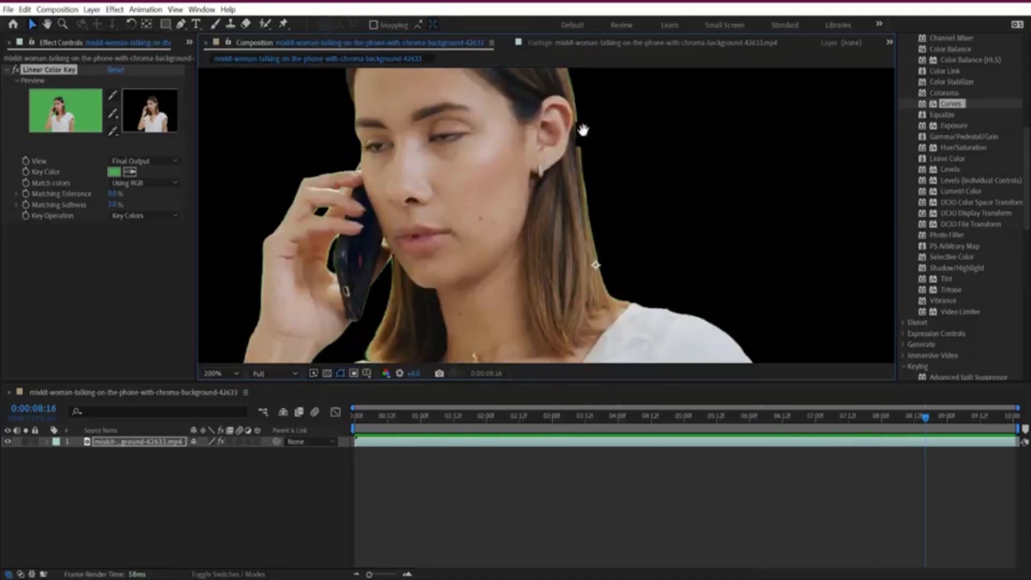
scroll(582, 127, "up", 3)
scroll(722, 253, "up", 3)
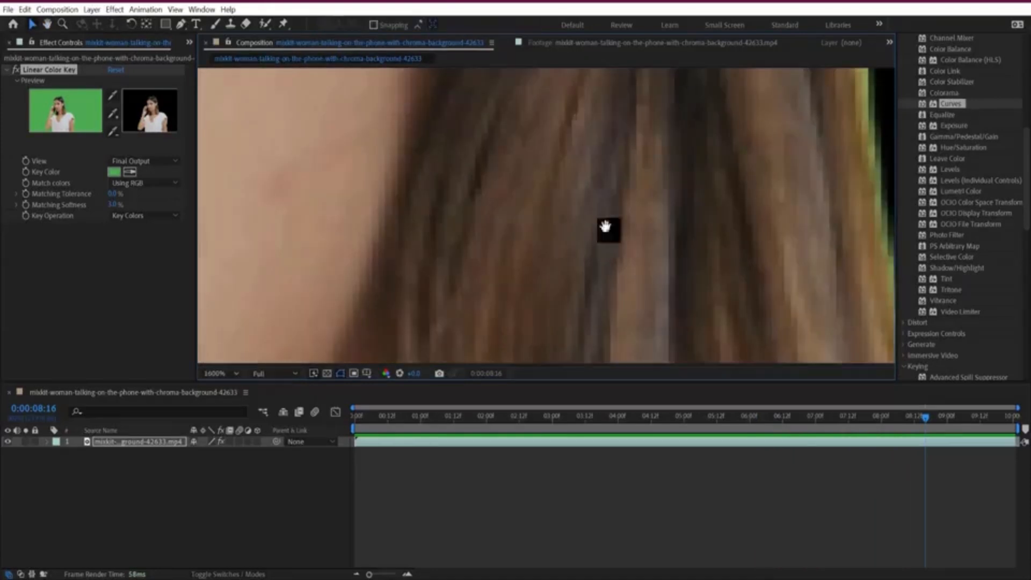
scroll(586, 155, "down", 1)
scroll(592, 199, "down", 3)
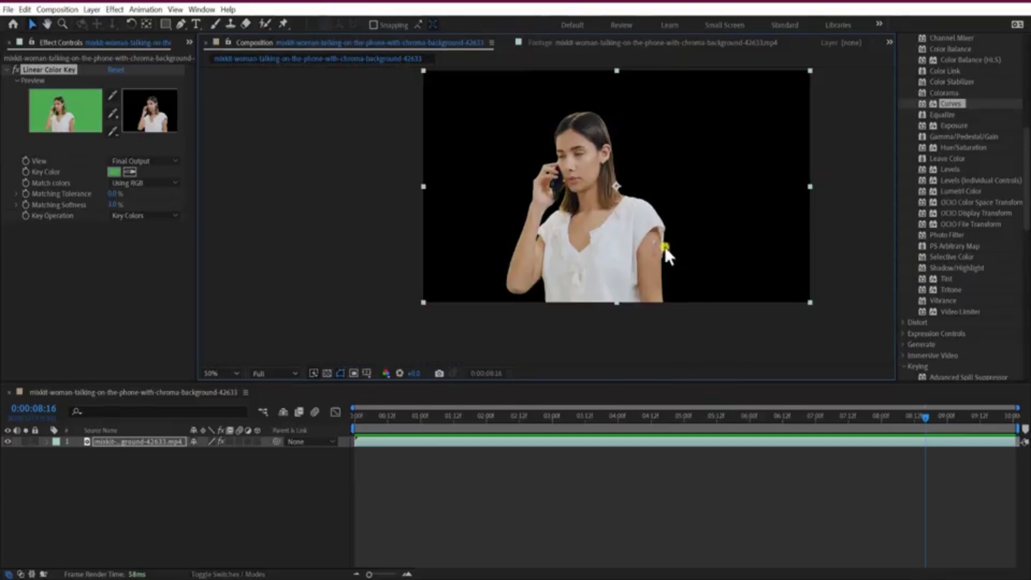
Step: Return to the start of the timeline and play the keyed clip at 100%, pausing at 0:00:04:20
scroll(665, 246, "up", 2)
left_click_drag(682, 124, 674, 199)
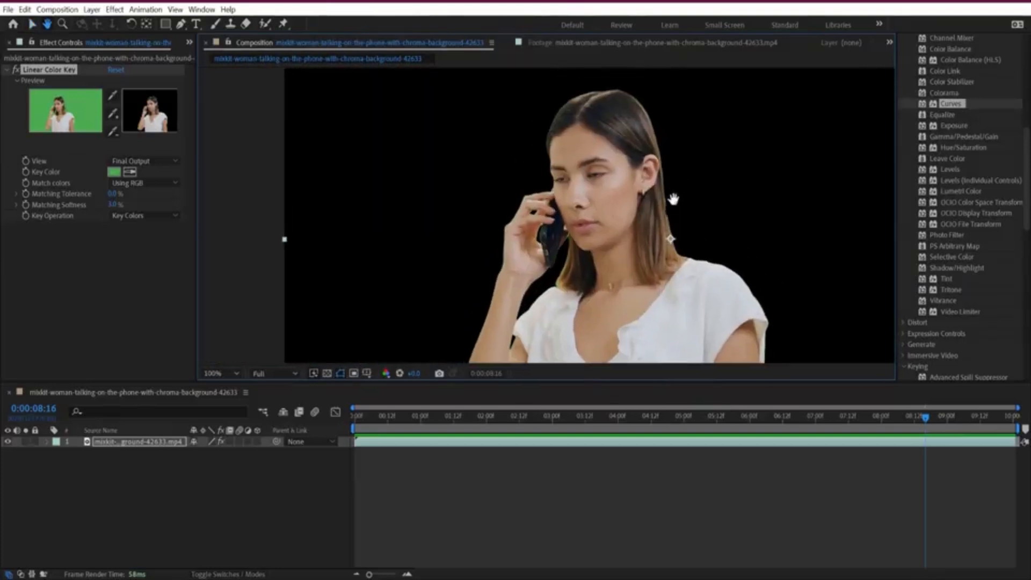
left_click_drag(420, 417, 302, 431)
key("space")
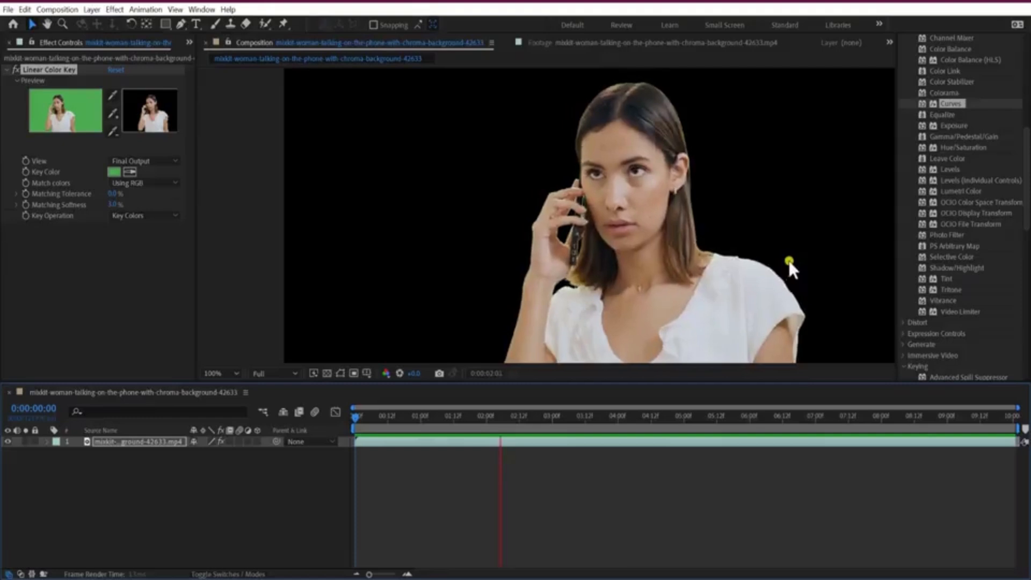
key("space")
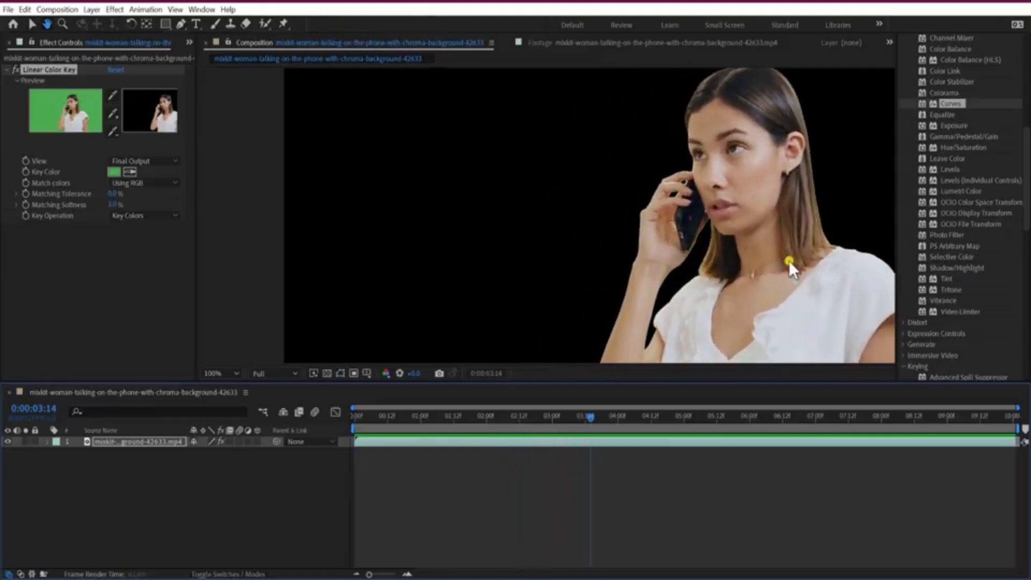
key("space")
key("space")
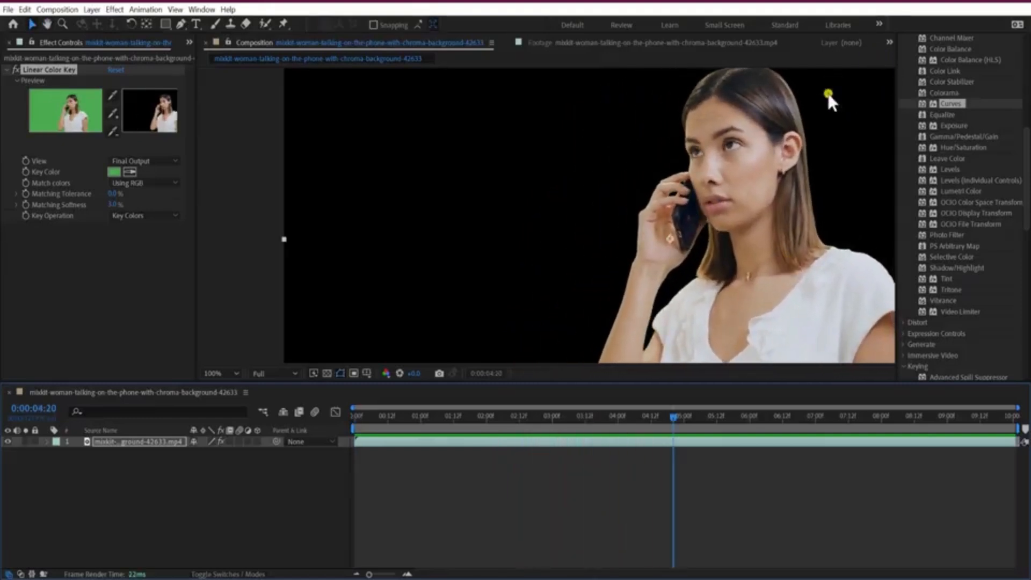
Step: Examine the hairline, top of the head and face outline on this frame for green spill at up to 400%
scroll(836, 82, "up", 2)
key("space")
left_click_drag(834, 99, 209, 236)
left_click_drag(599, 229, 472, 454)
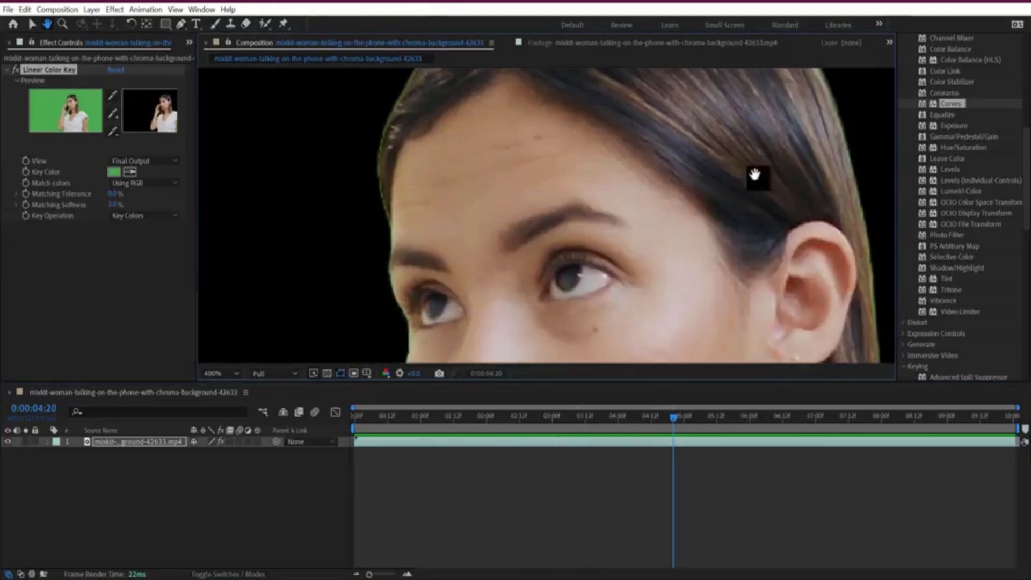
left_click_drag(755, 175, 675, 228)
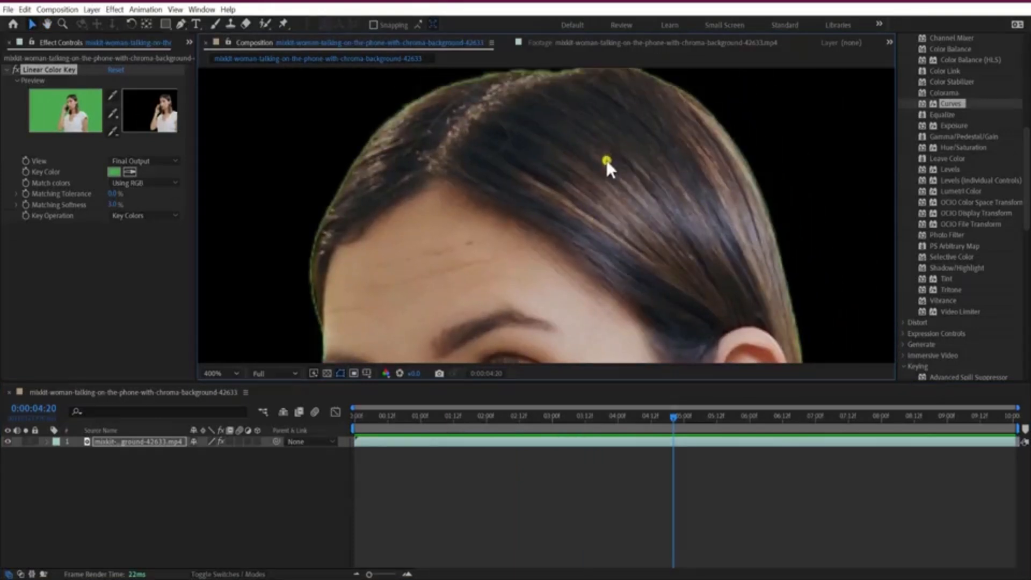
key("space")
scroll(622, 200, "down", 2)
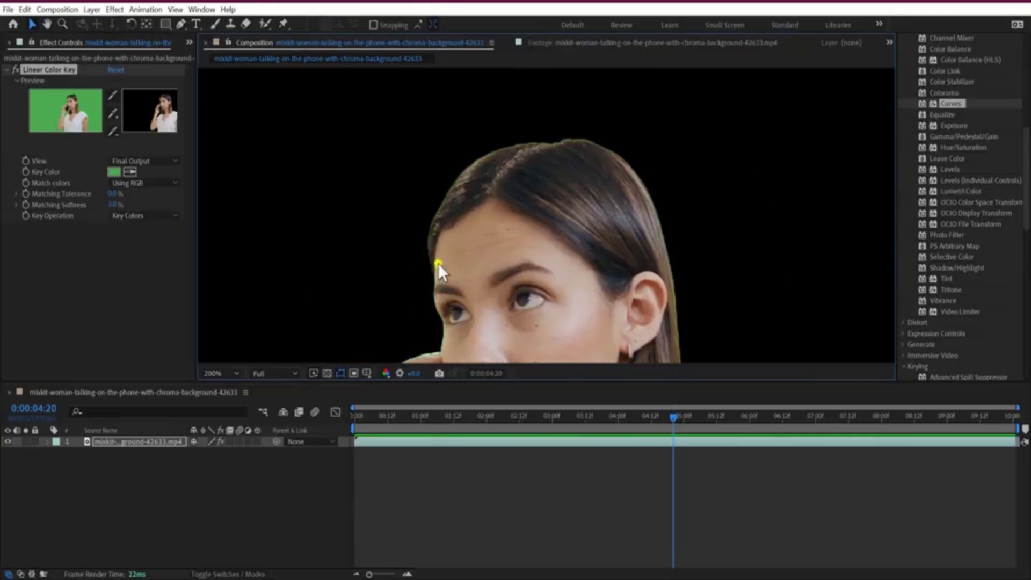
scroll(498, 143, "up", 2)
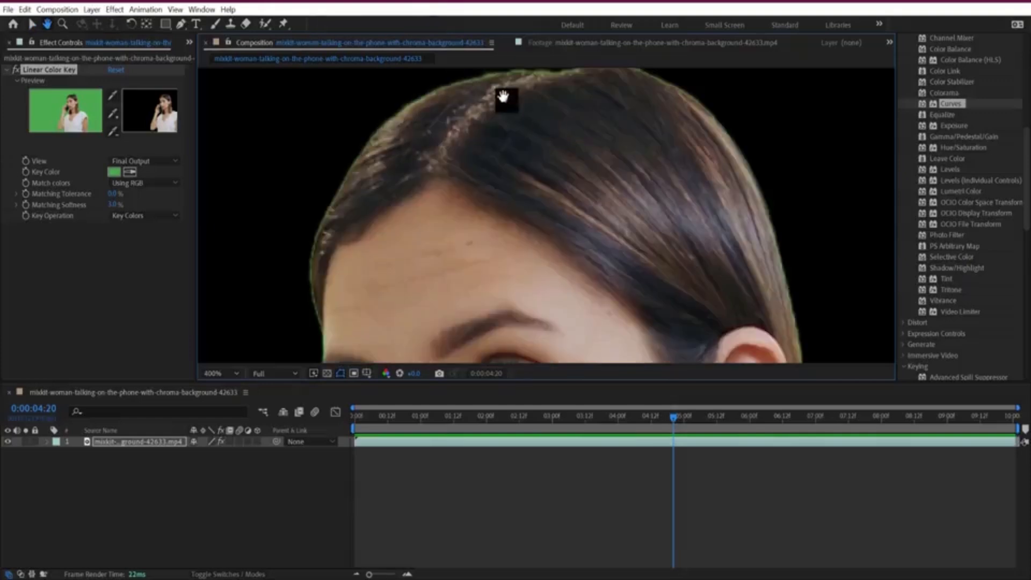
scroll(709, 214, "down", 2)
left_click_drag(561, 336, 589, 198)
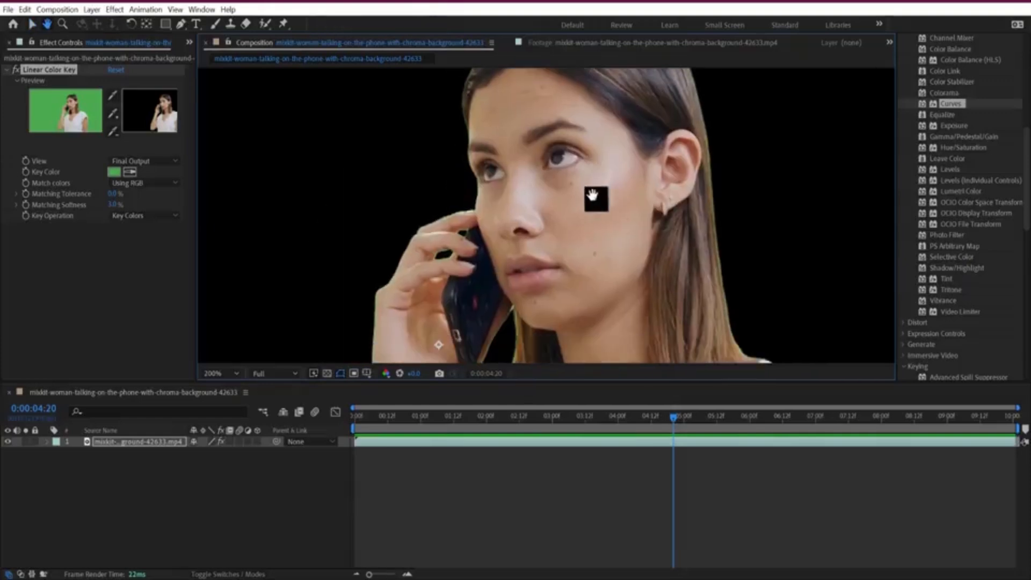
scroll(619, 204, "down", 2)
Step: Apply the Advanced Spill Suppressor keying effect to the clip, placed after Linear Color Key
scroll(989, 160, "up", 10)
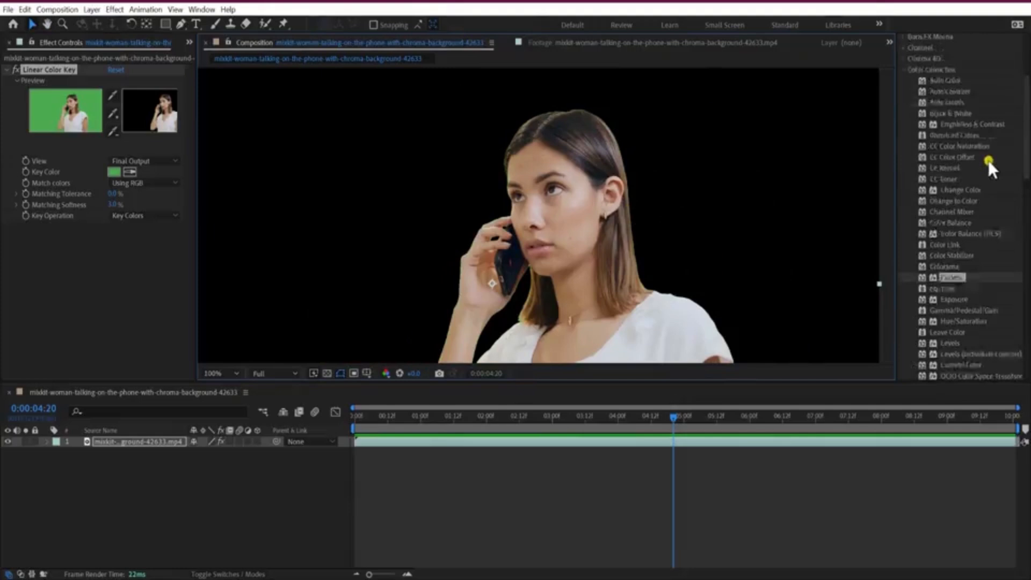
left_click(905, 208)
scroll(922, 217, "down", 3)
key("space")
key("space")
key("space")
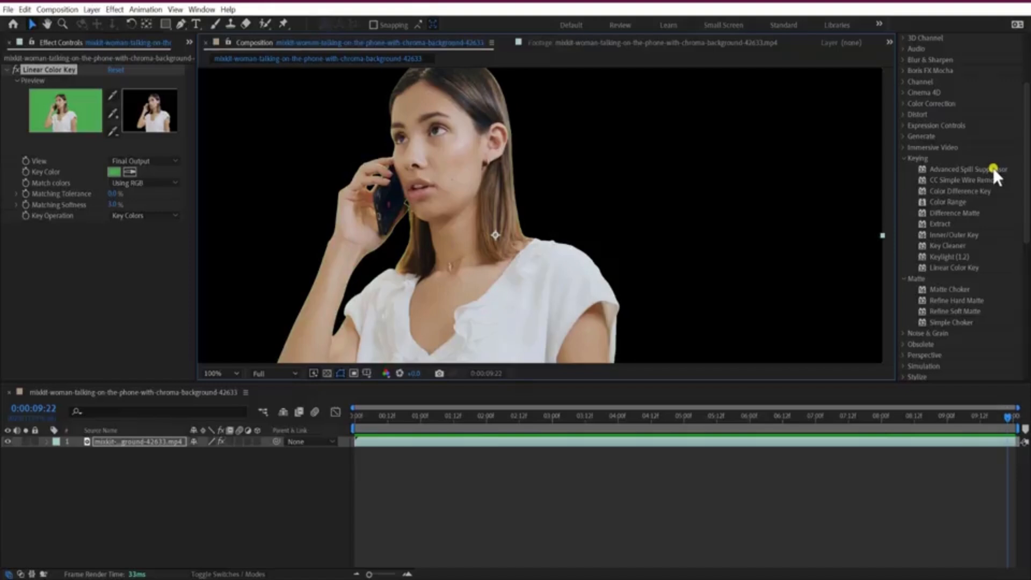
left_click_drag(992, 171, 136, 299)
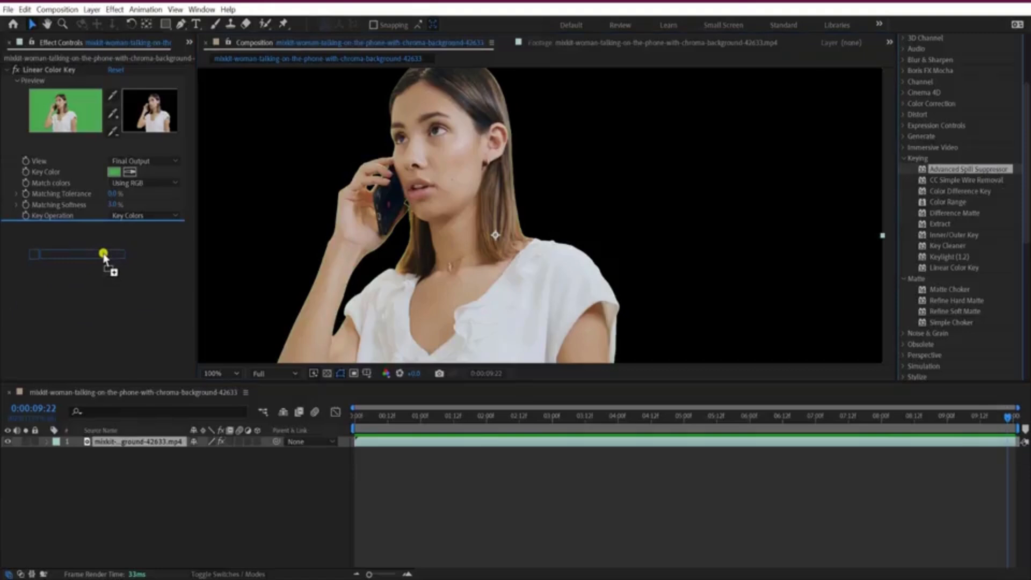
left_click_drag(104, 255, 105, 256)
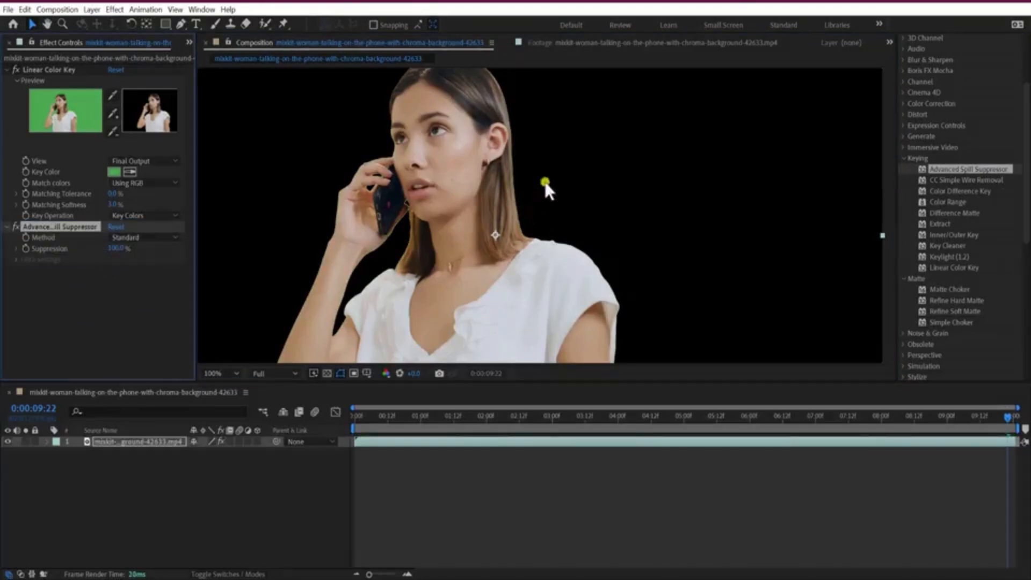
Step: Inspect the hair and face edges at 200% and compare them with the Advanced Spill Suppressor switched off and on
key("period")
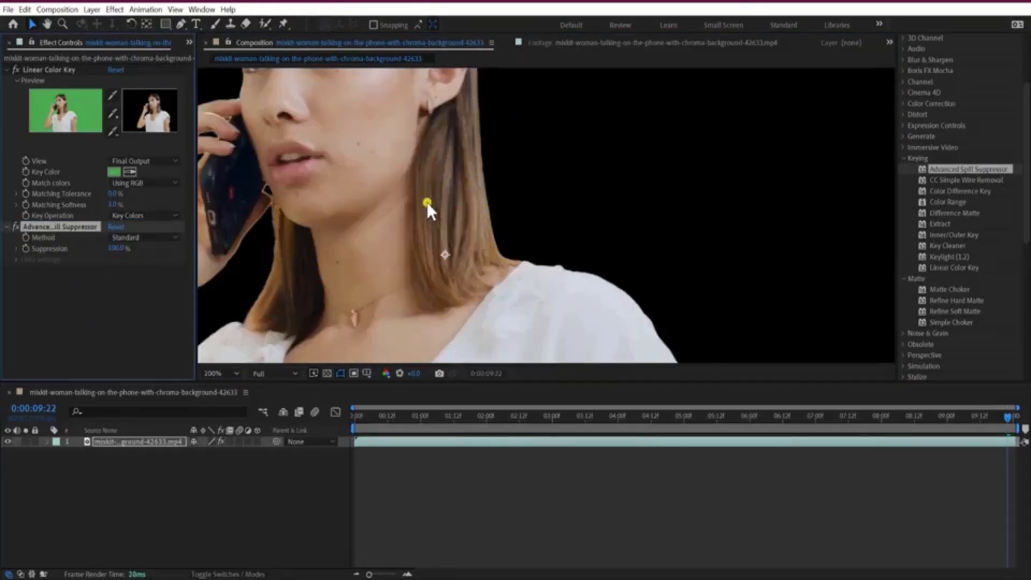
scroll(427, 202, "down", 1)
key("space")
left_click_drag(366, 199, 451, 222)
left_click_drag(581, 154, 567, 210)
key("period")
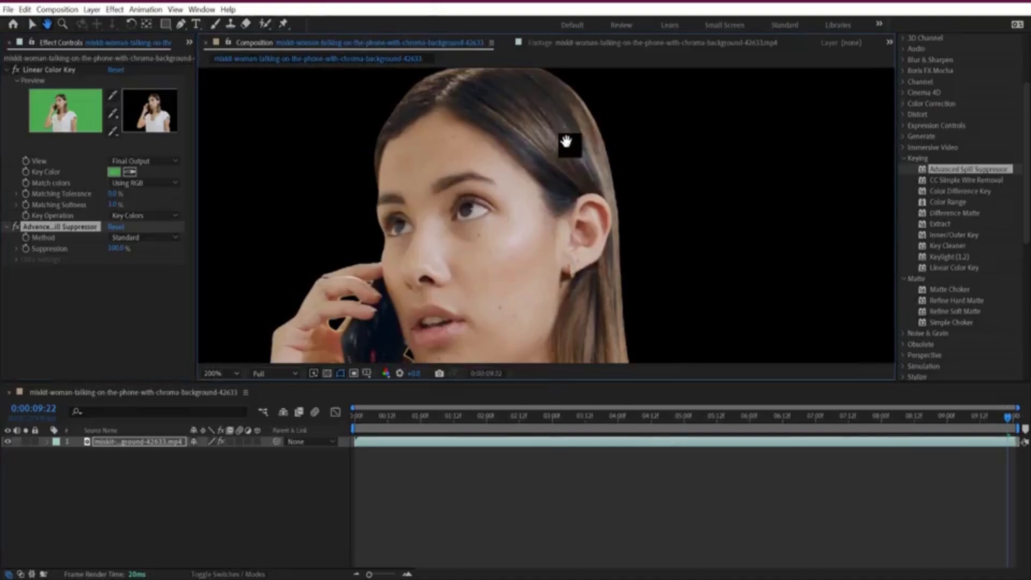
left_click(17, 223)
left_click(17, 223)
left_click(17, 223)
left_click(18, 223)
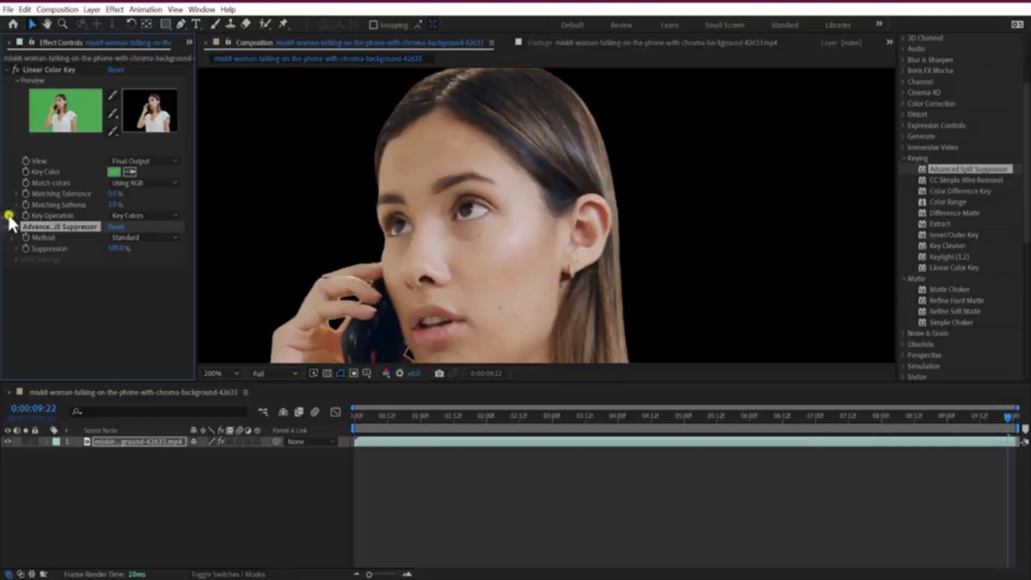
Step: Play the spill-suppressed clip and view the whole frame at 50%, pausing at 0:00:02:14
key("comma")
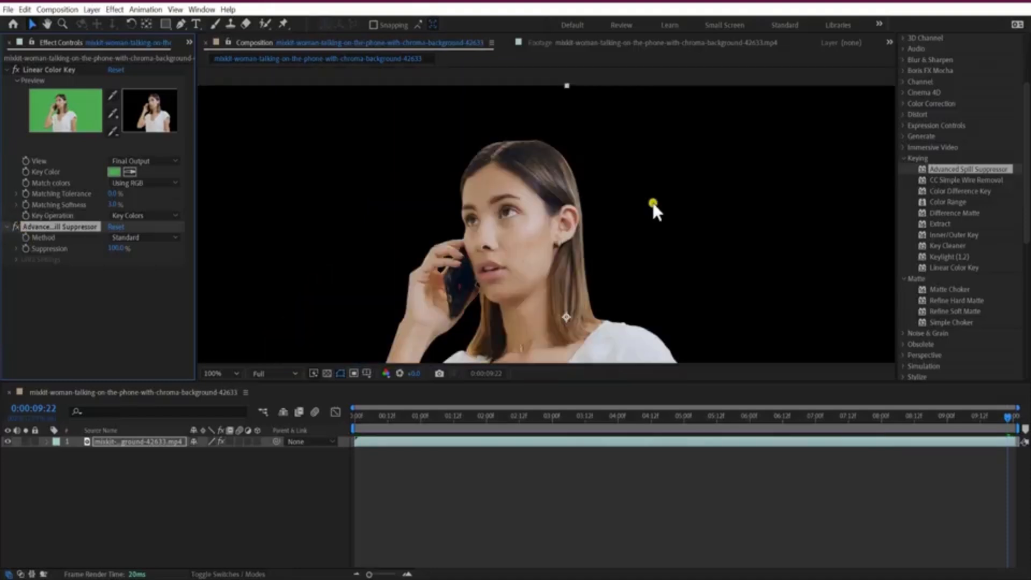
key("space")
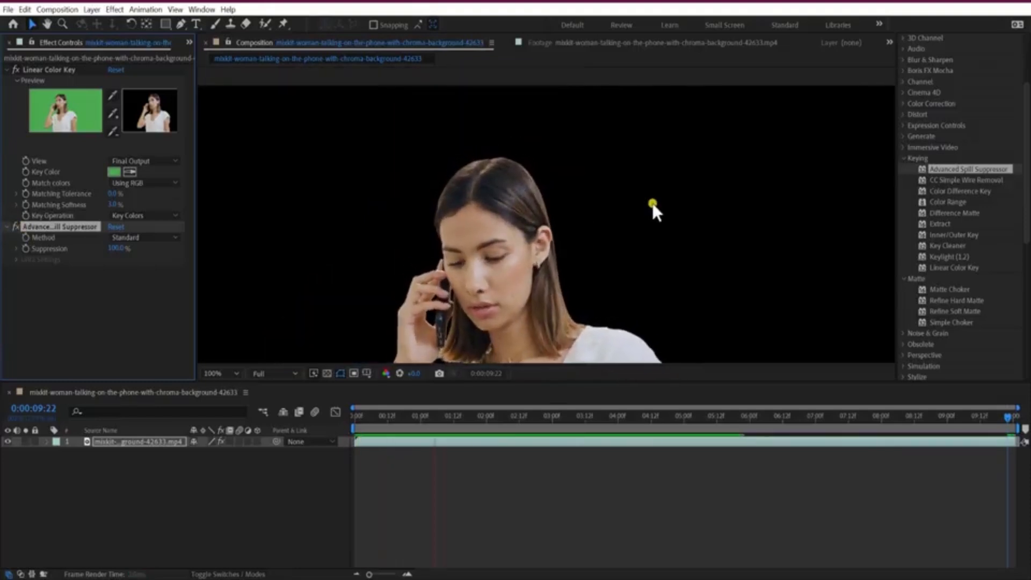
key("space")
key("comma")
left_click_drag(632, 316, 640, 272)
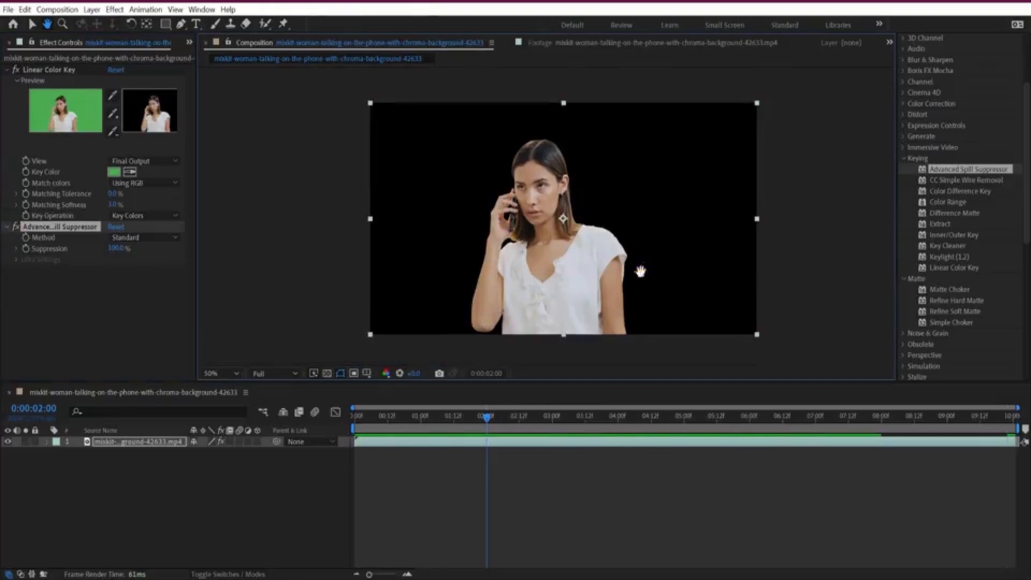
key("space")
Step: Switch the composition view to the Alpha channel and play the matte of the whole frame
left_click(385, 373)
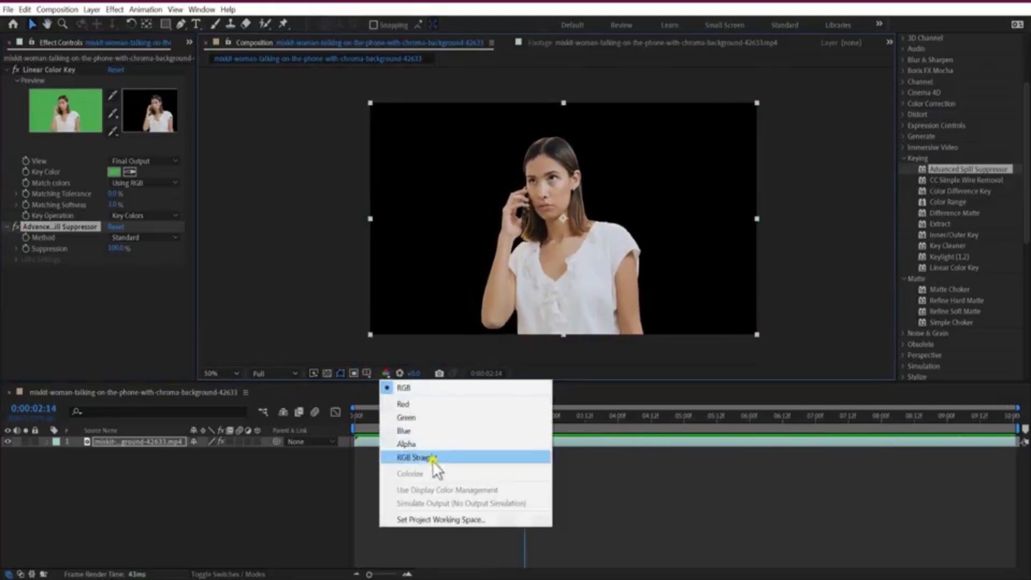
left_click(420, 444)
key("space")
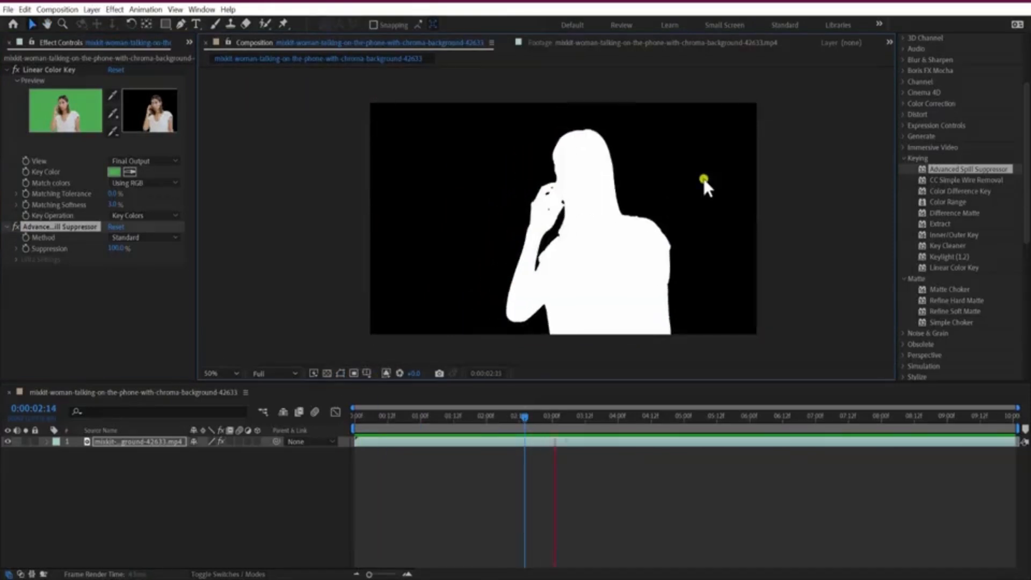
Step: Return the composition view to RGB and compare the hand and hair edges at up to 800% with Advanced Spill Suppressor off and on
left_click(386, 374)
left_click(411, 387)
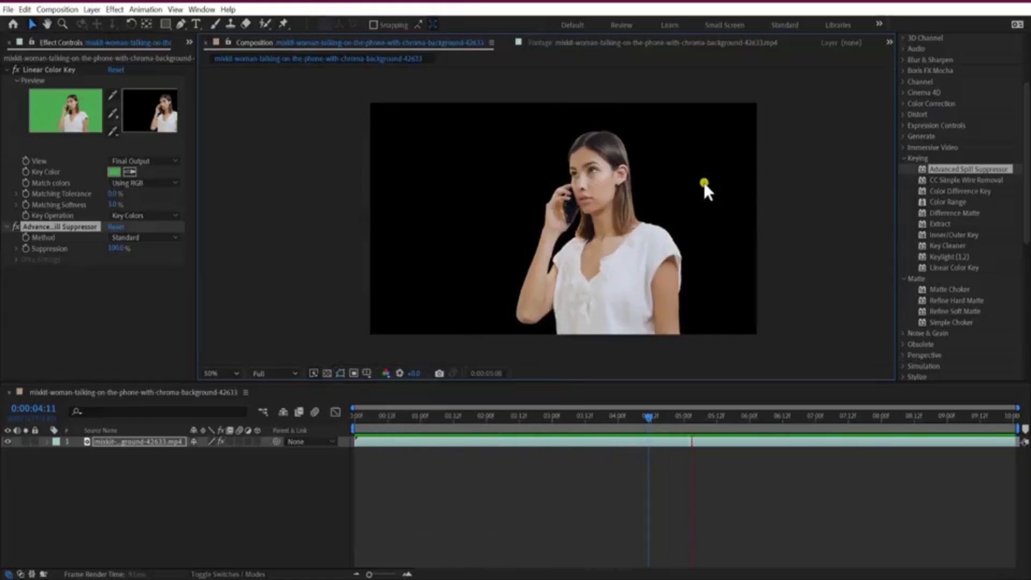
scroll(740, 192, "up", 4)
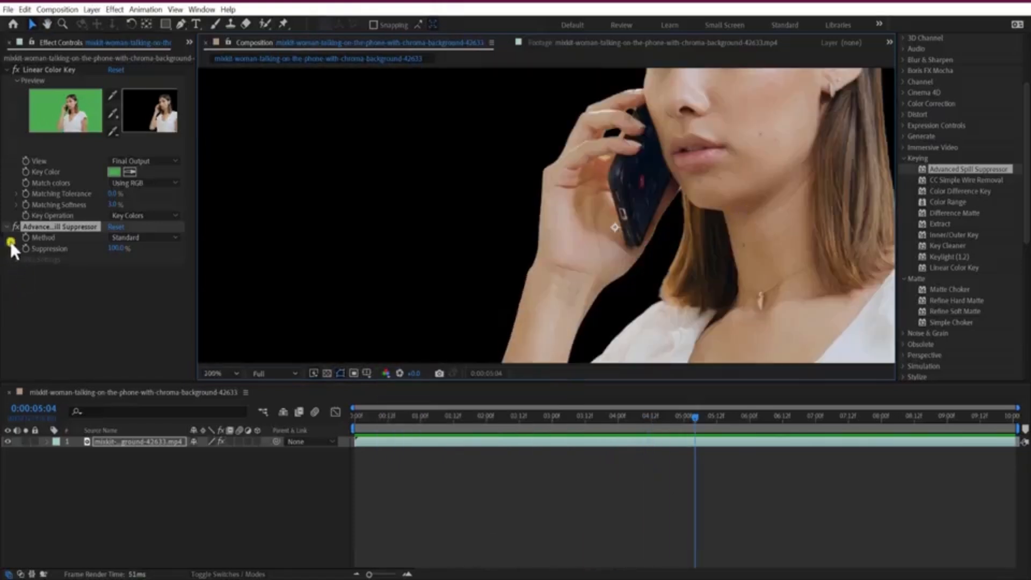
left_click(14, 227)
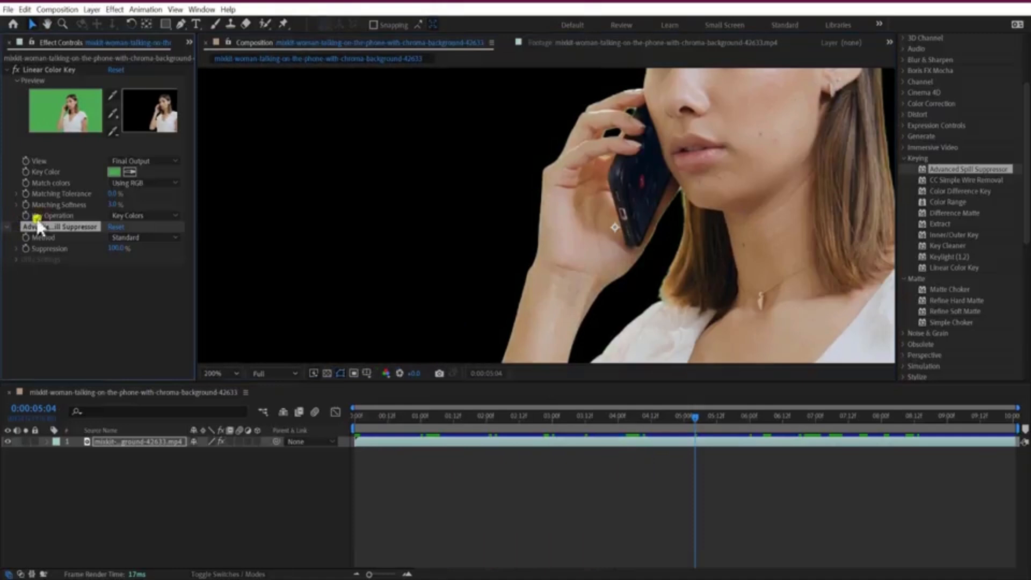
scroll(595, 108, "up", 2)
left_click_drag(828, 199, 509, 186)
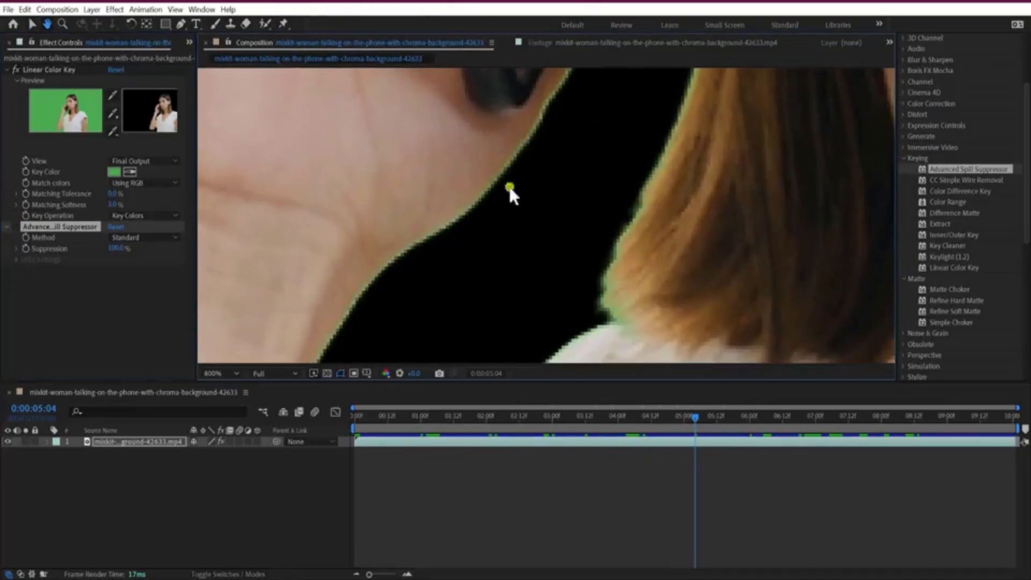
left_click(16, 228)
left_click(15, 228)
left_click(15, 227)
left_click(15, 228)
left_click(15, 228)
Step: Inspect the face and hair edges at 200% and play the keyed clip in the whole frame at 50%
scroll(802, 176, "down", 3)
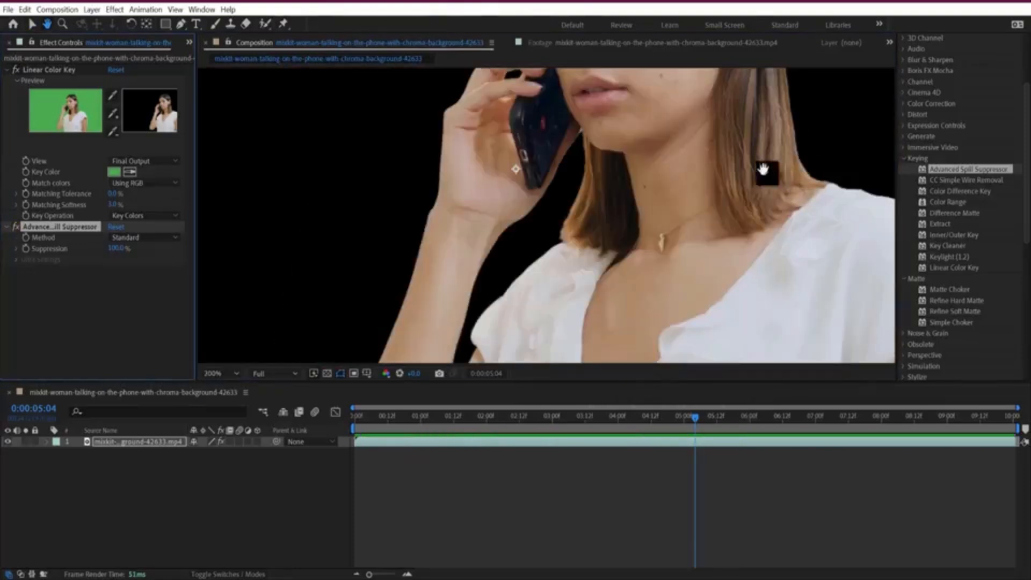
left_click_drag(768, 168, 631, 224)
left_click_drag(609, 176, 604, 243)
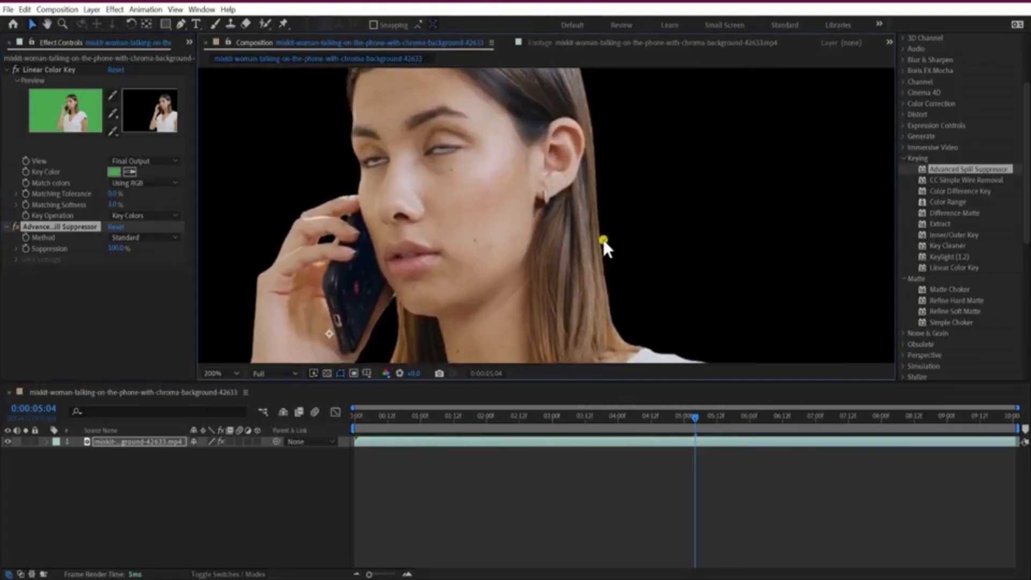
left_click_drag(604, 301, 610, 233)
scroll(660, 202, "down", 2)
left_click(794, 202)
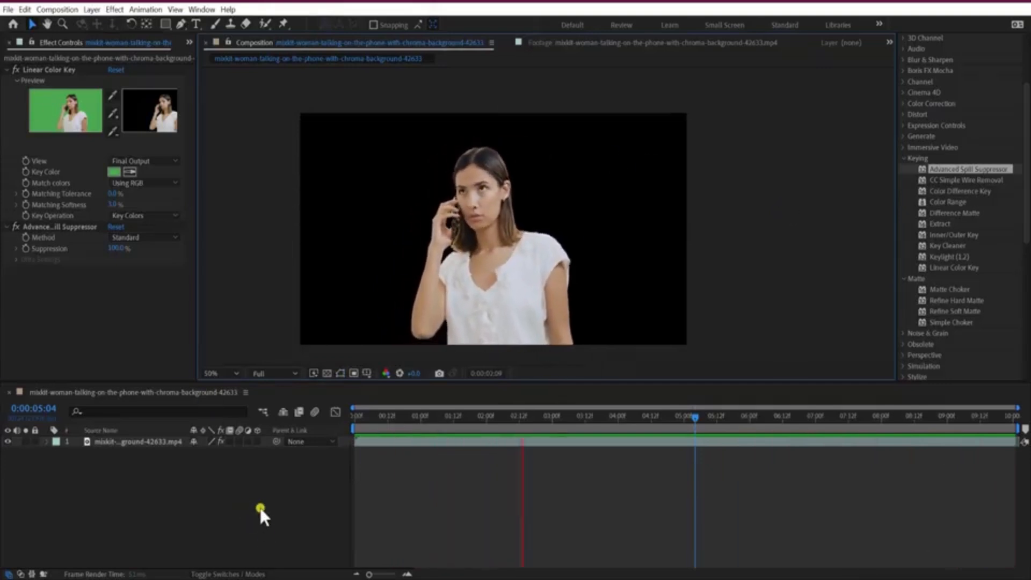
Step: Create a light gray AEAEAE solid at 1920 × 1080 and place it beneath the keyed clip
key("ctrl+y")
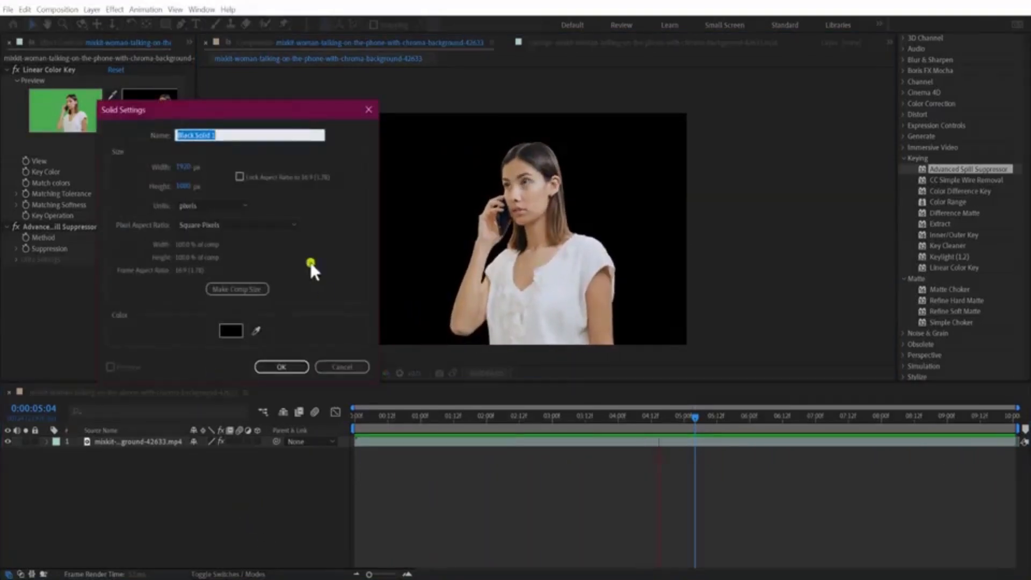
left_click(223, 334)
left_click_drag(42, 242, 11, 226)
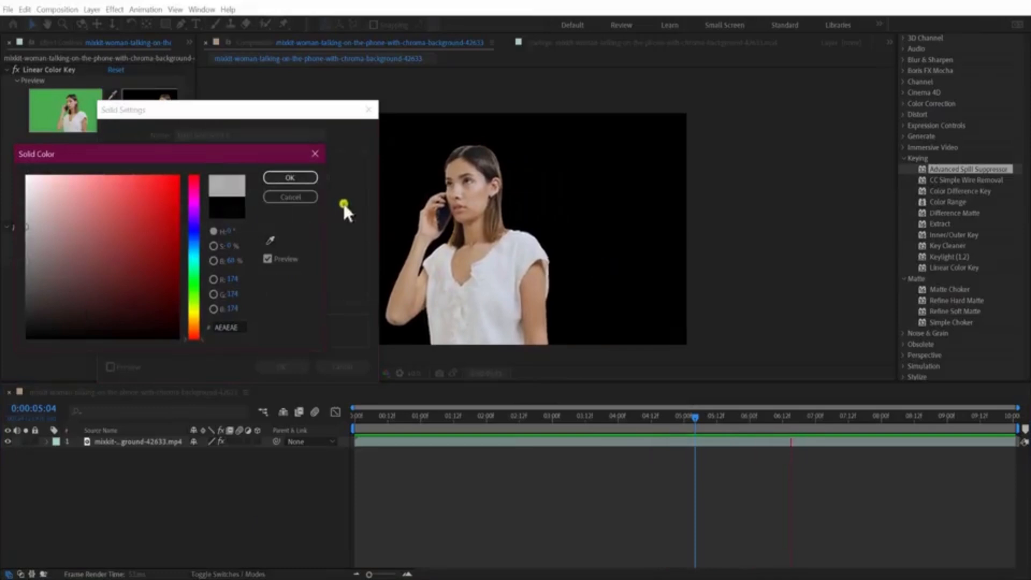
left_click(292, 178)
left_click(282, 367)
left_click_drag(135, 443, 134, 458)
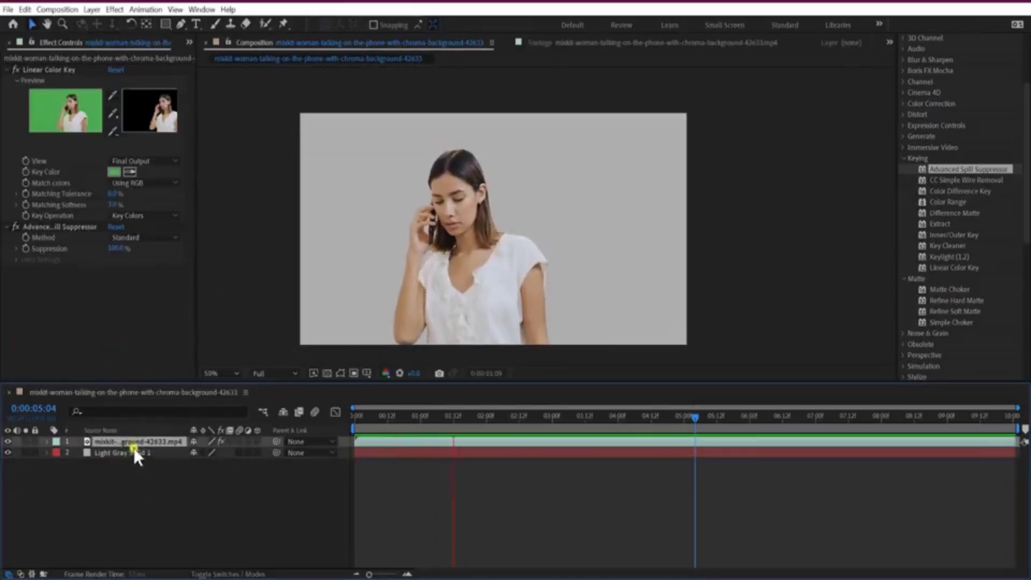
Step: Try dark blue 171B3C, turquoise 19AC86 and orange AC7419 for the solid, and set its color to deep red AC193C
left_click(145, 450)
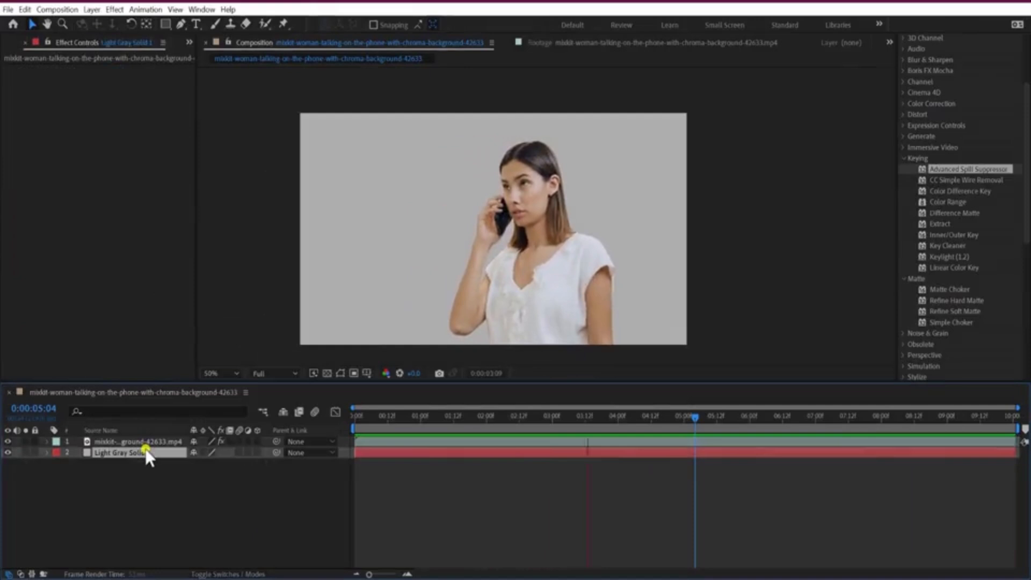
key("ctrl+shift+y")
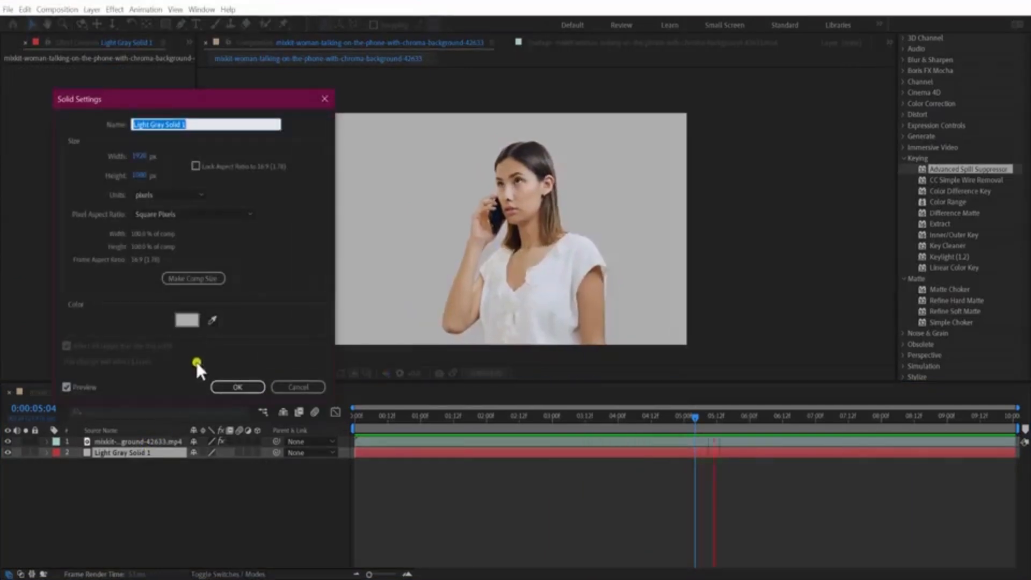
left_click(188, 320)
type("17183C")
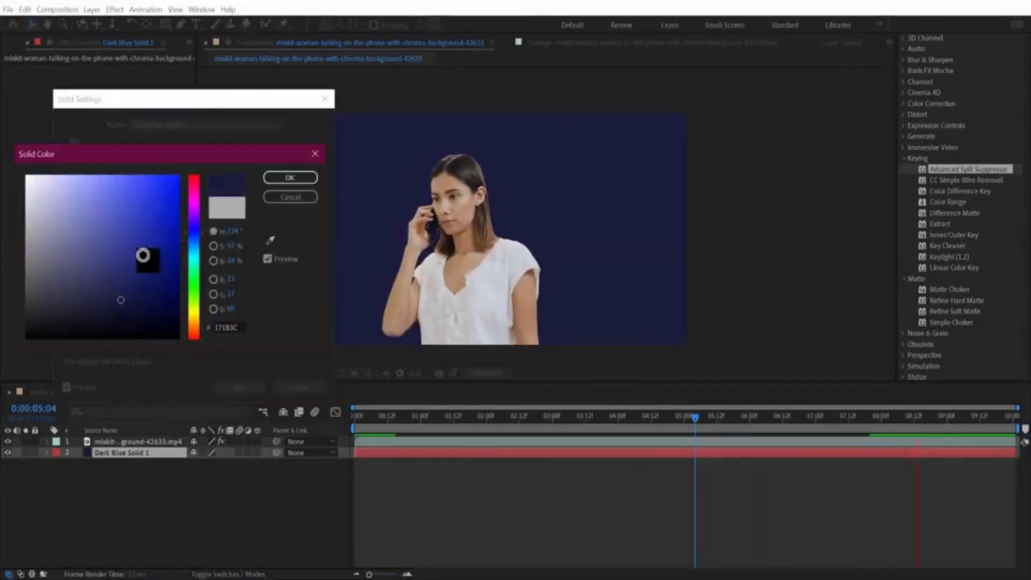
left_click(195, 263)
left_click(156, 228)
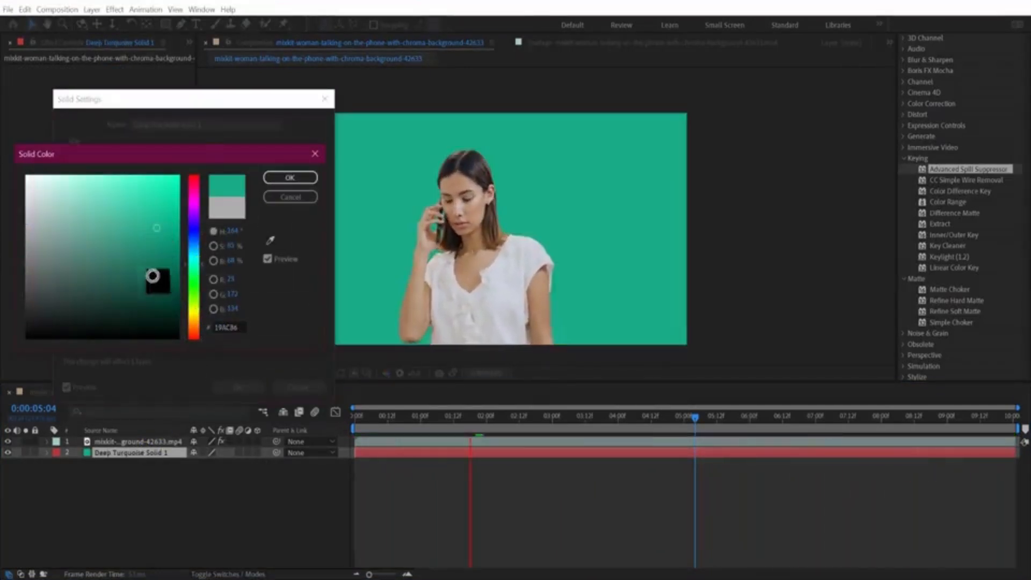
left_click(194, 313)
left_click(194, 323)
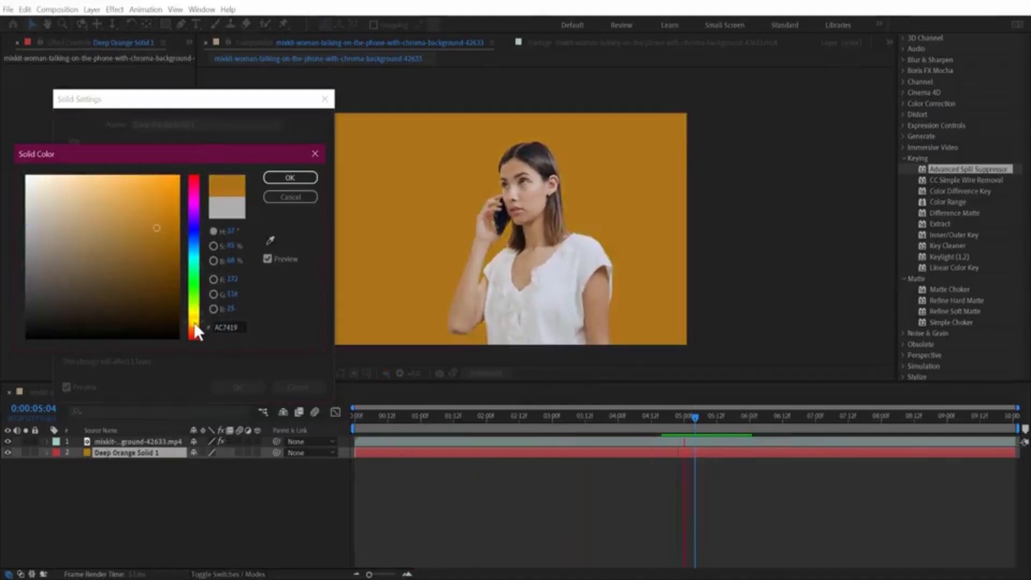
left_click(191, 182)
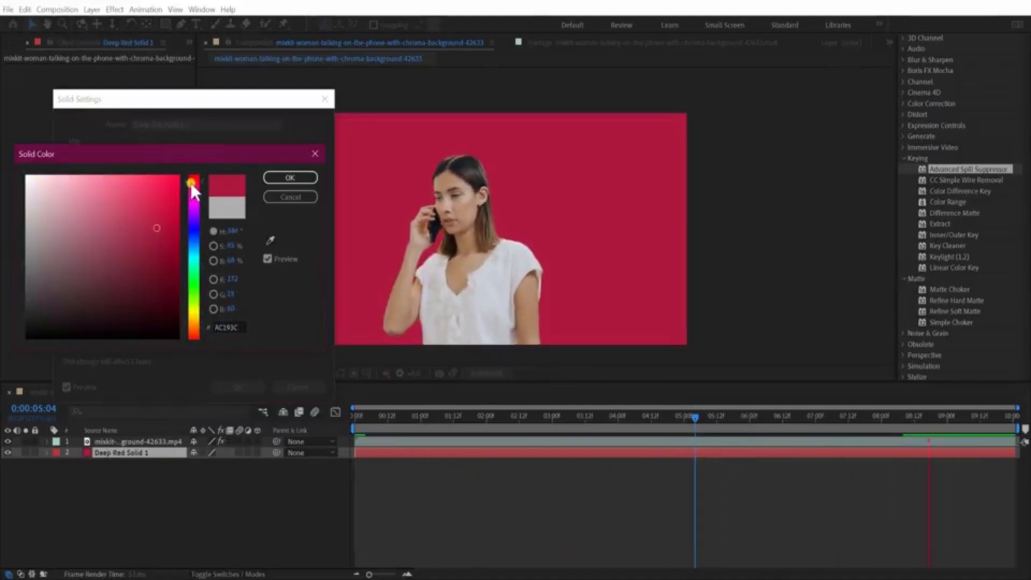
left_click(290, 177)
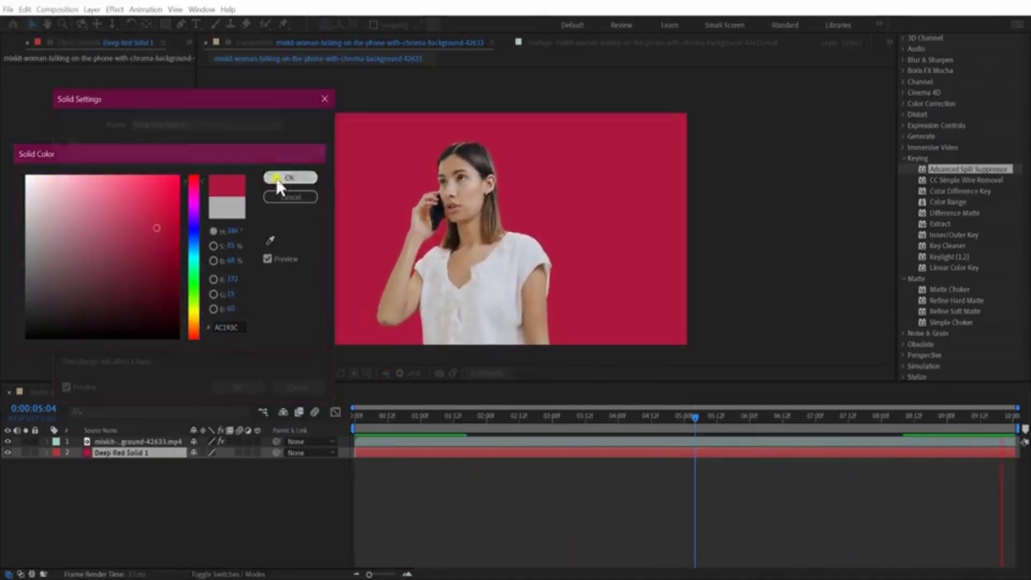
left_click(238, 387)
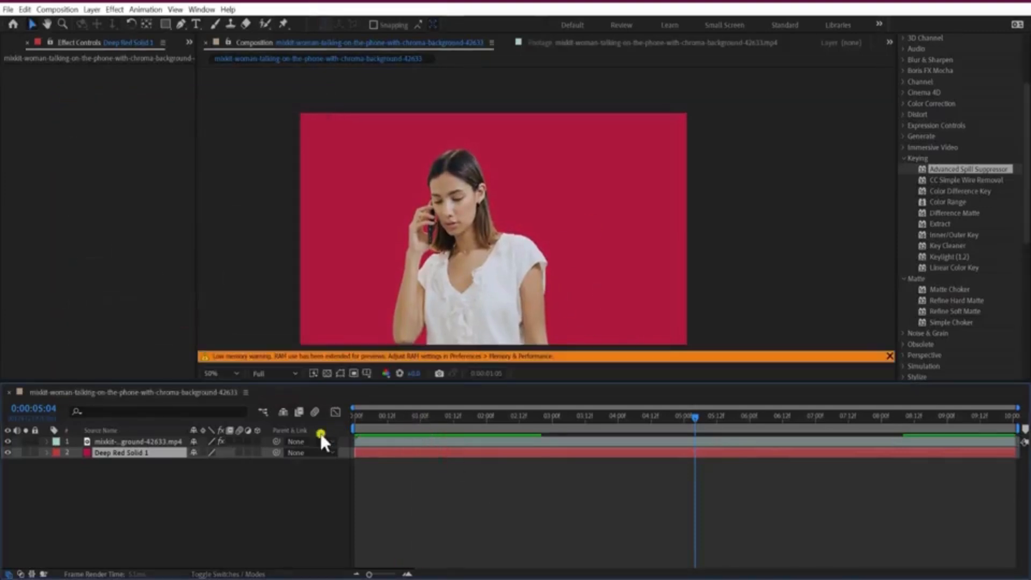
Step: Stop the preview and purge all memory and disk cache
key("space")
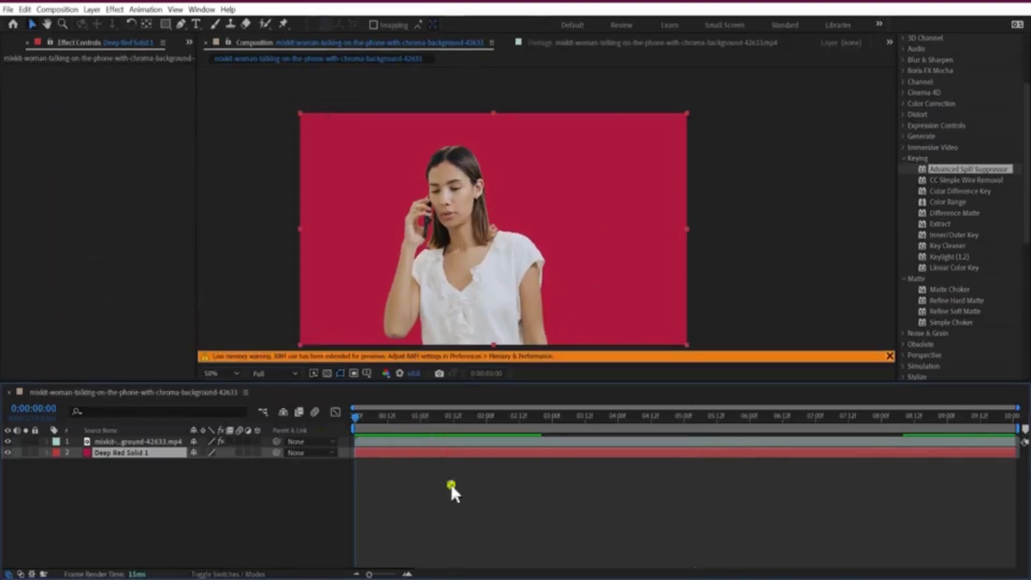
left_click(25, 9)
mouse_move(110, 276)
left_click(317, 283)
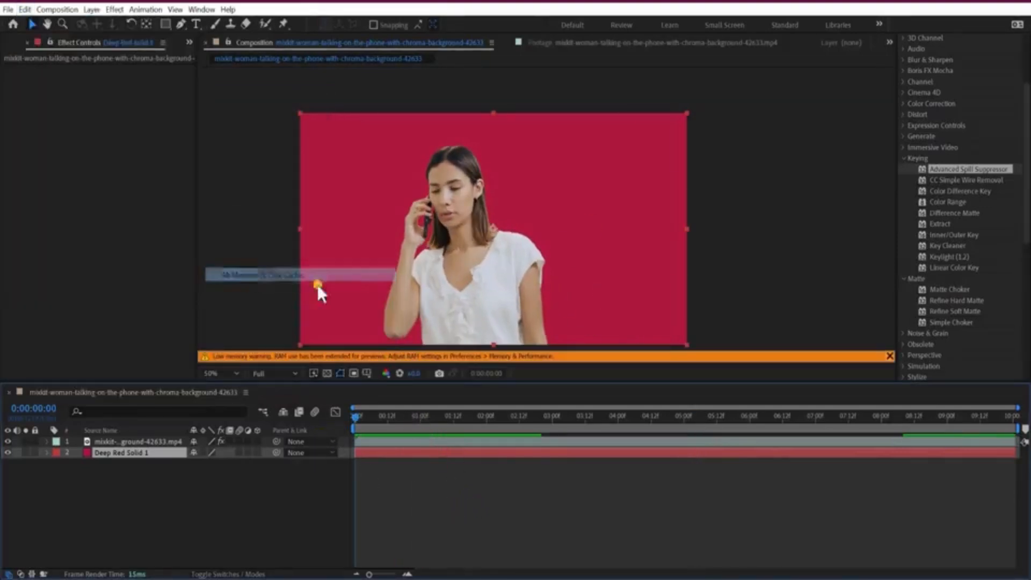
left_click(537, 321)
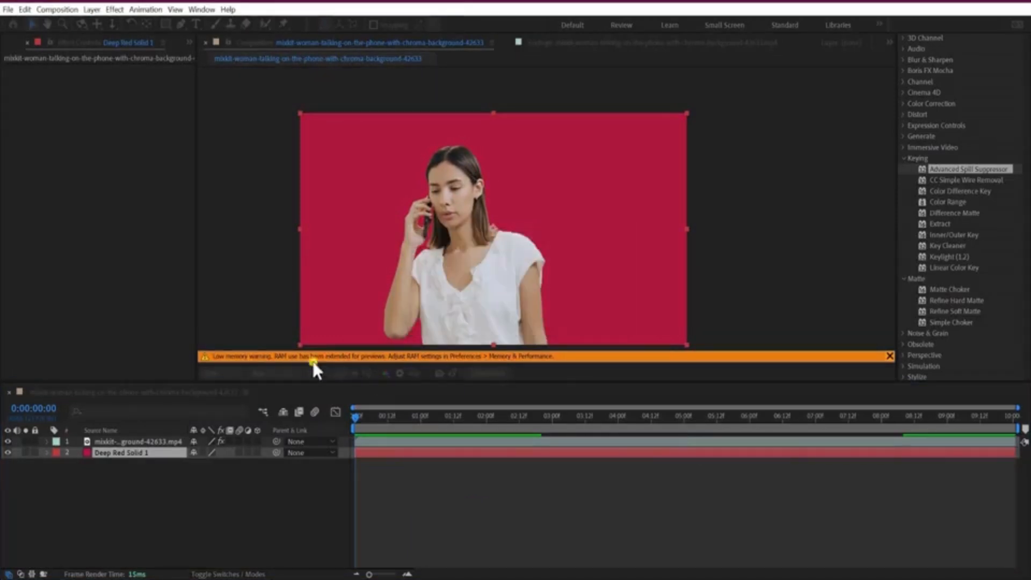
Step: Play the keyed clip over the deep red background and pause at 0:00:01:02
left_click(466, 488)
key("space")
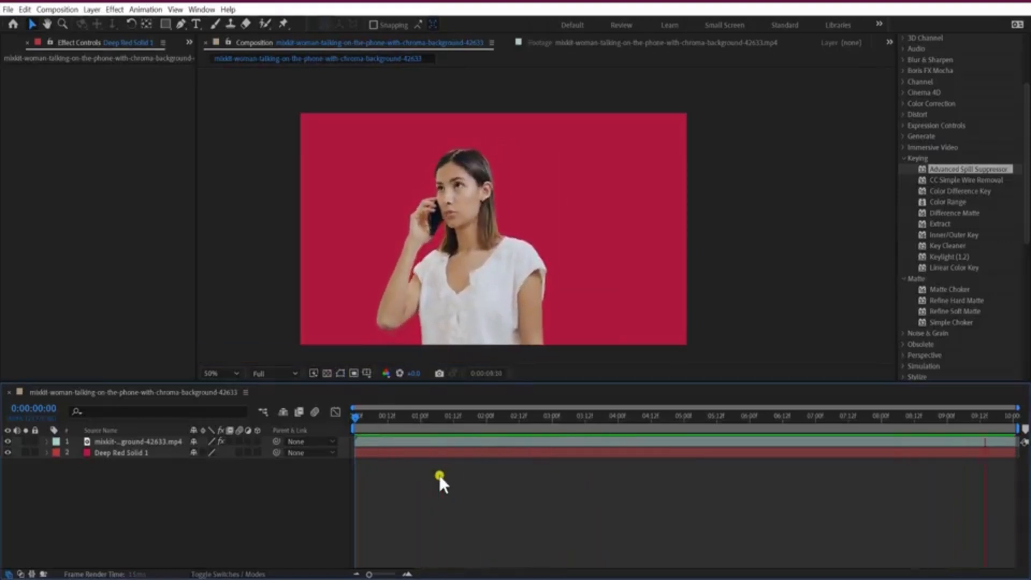
key("space")
Step: Hide the deep red solid and place the office photo from the project between the keyed clip and the solid
left_click(146, 454)
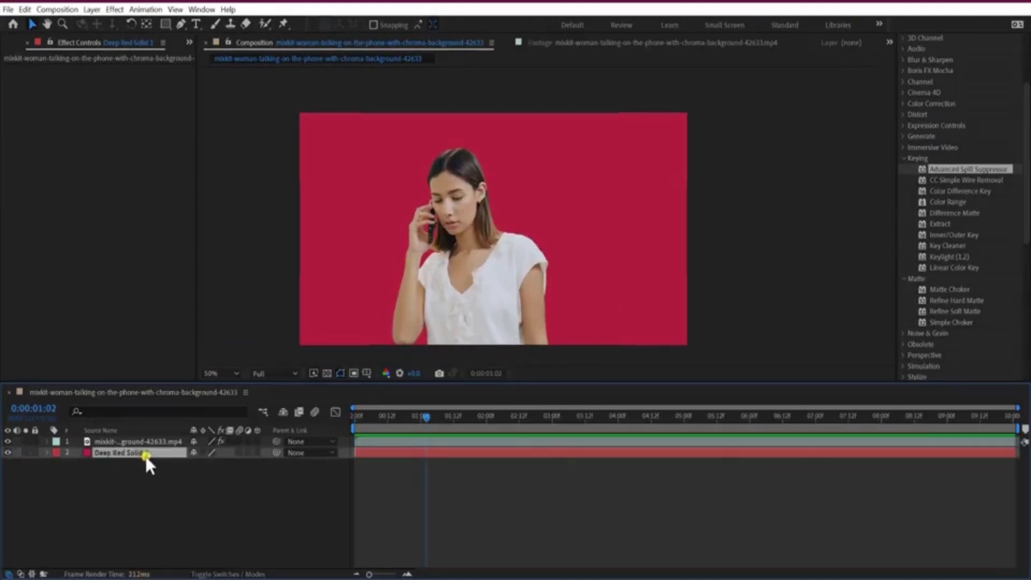
left_click(8, 452)
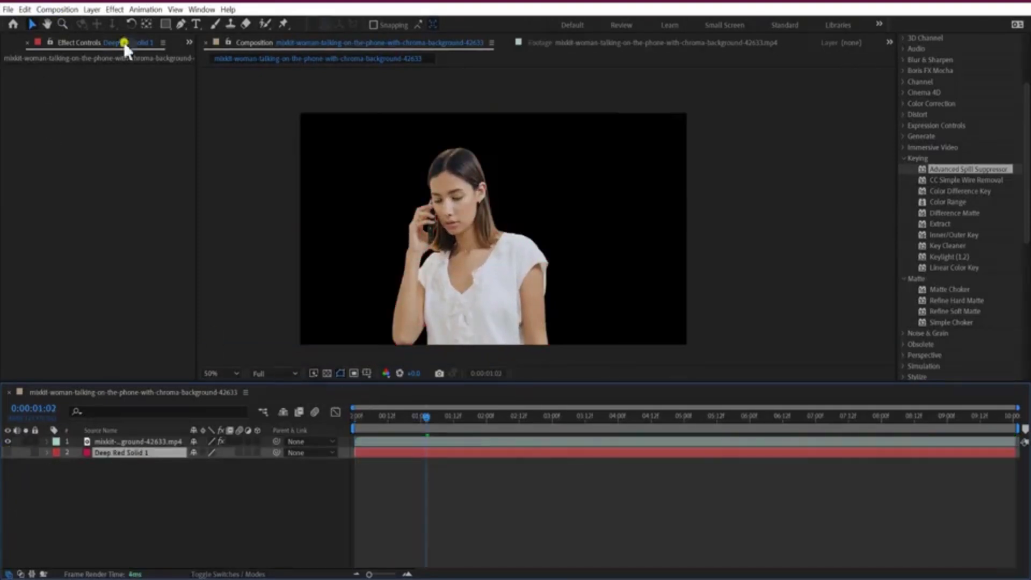
left_click(185, 41)
left_click(208, 55)
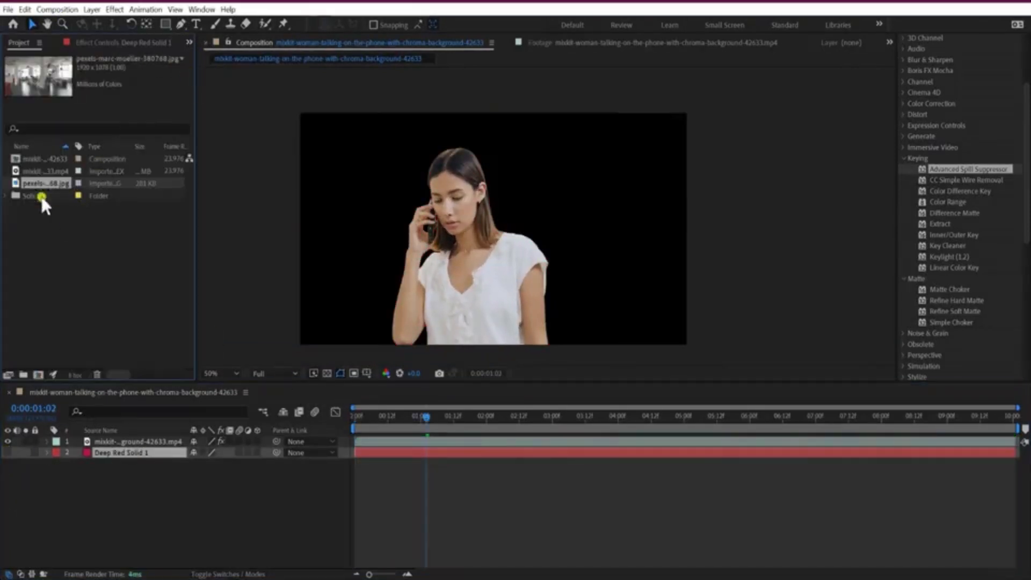
double_click(47, 184)
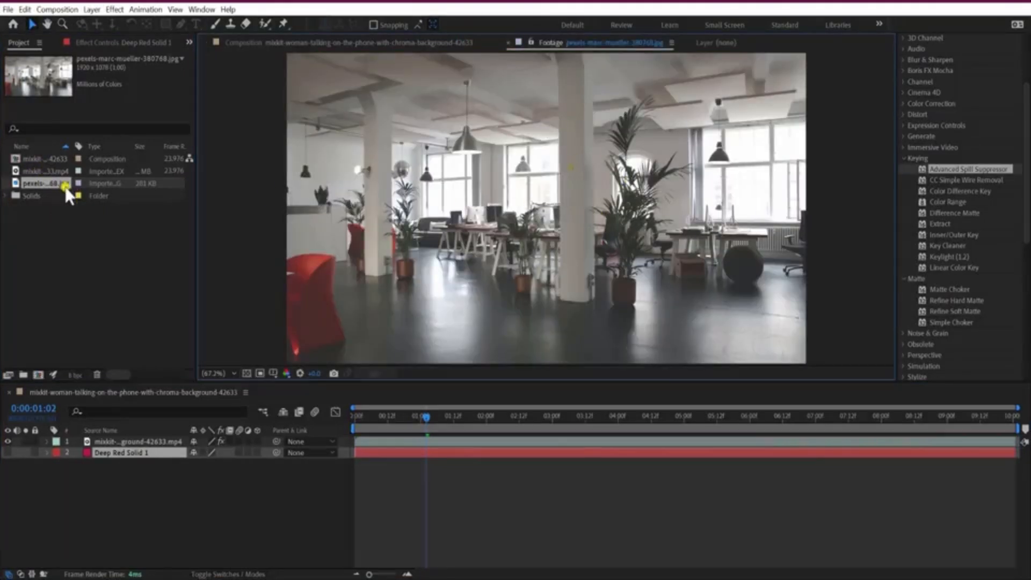
left_click_drag(62, 183, 111, 487)
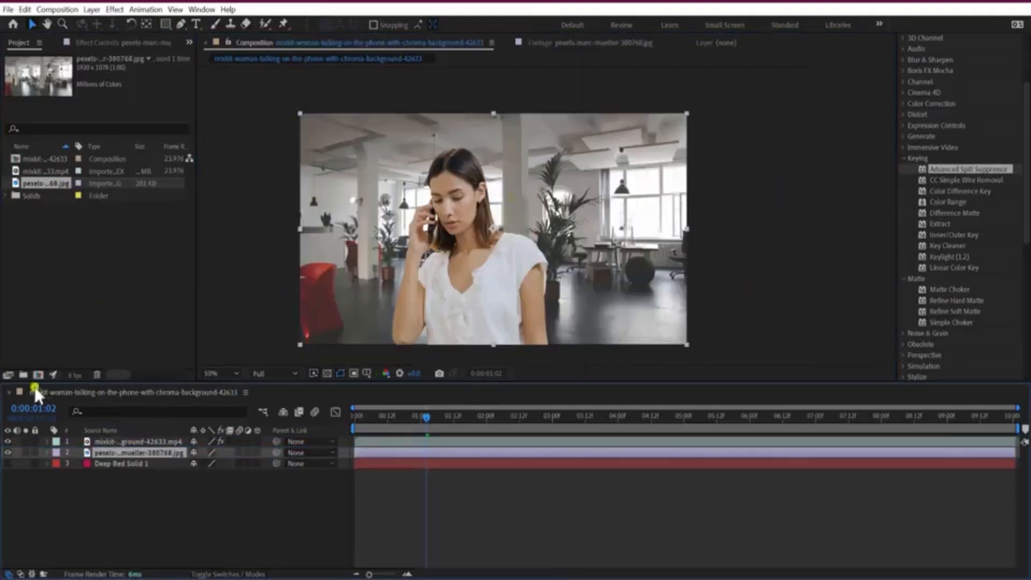
Step: Scale up the office photo and shift it horizontally to about 1002, 540 behind the woman
key("s")
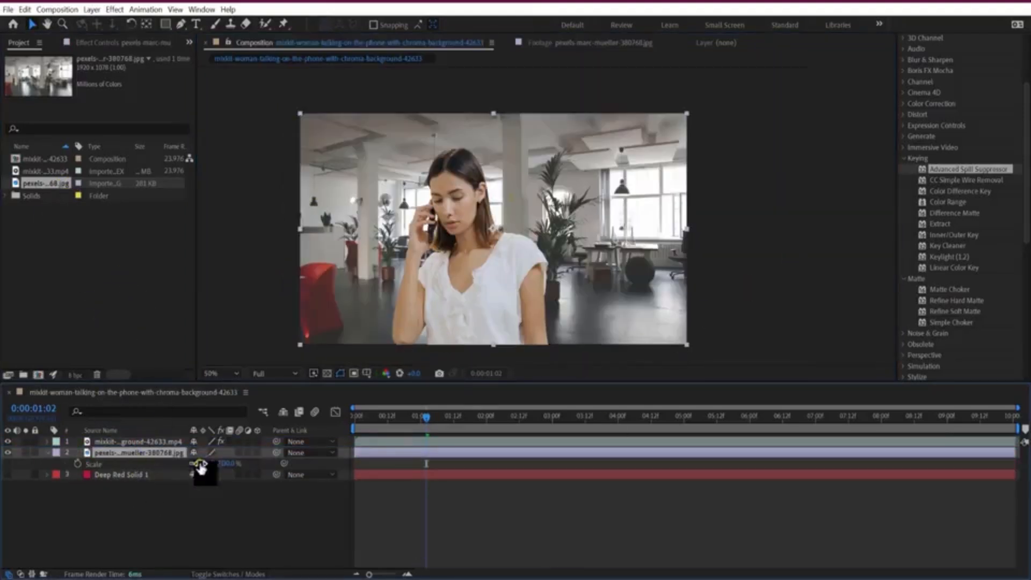
left_click_drag(207, 463, 354, 483)
key("p")
scroll(679, 118, "down", 2)
scroll(678, 118, "up", 2)
mouse_move(666, 197)
left_mouse_down()
mouse_move(667, 172)
mouse_move(662, 210)
left_mouse_up()
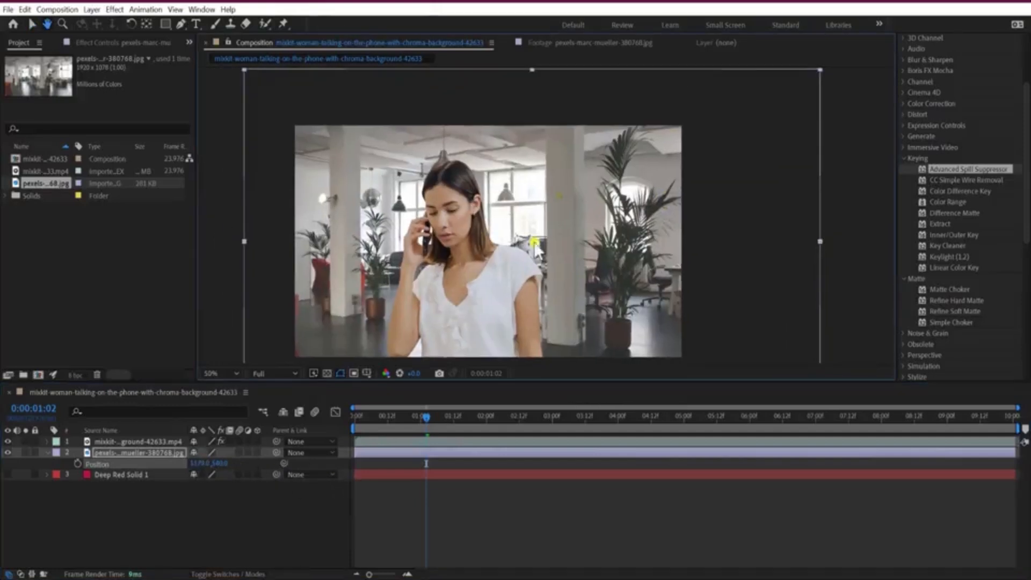
left_click_drag(204, 465, 2, 473)
left_click(838, 227)
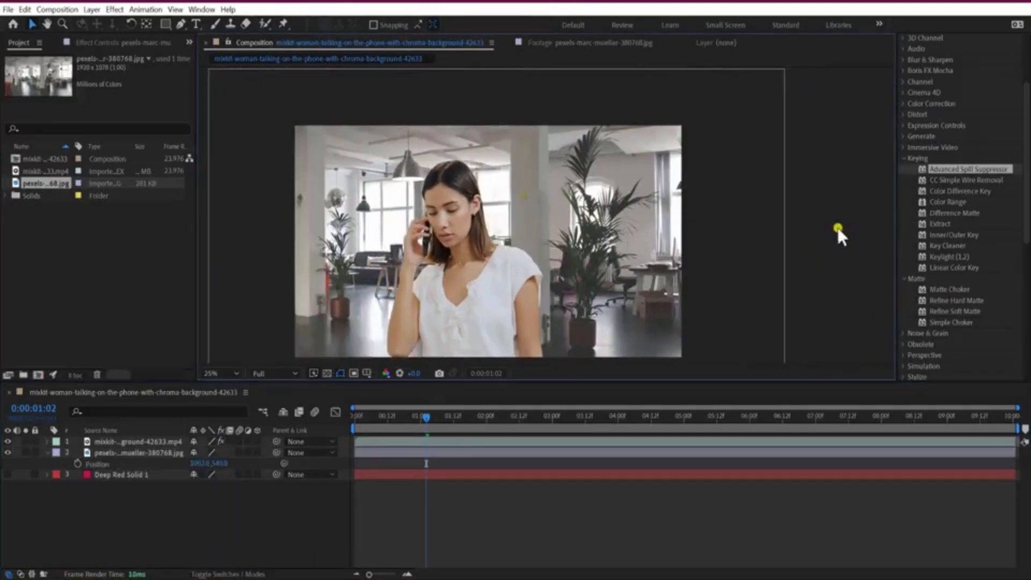
Step: Play the office composite from the start with the whole frame in view at 50%, pausing at 0:00:04:21
scroll(838, 227, "down", 1)
left_click_drag(735, 234, 737, 228)
scroll(699, 188, "up", 1)
left_click_drag(699, 188, 741, 171)
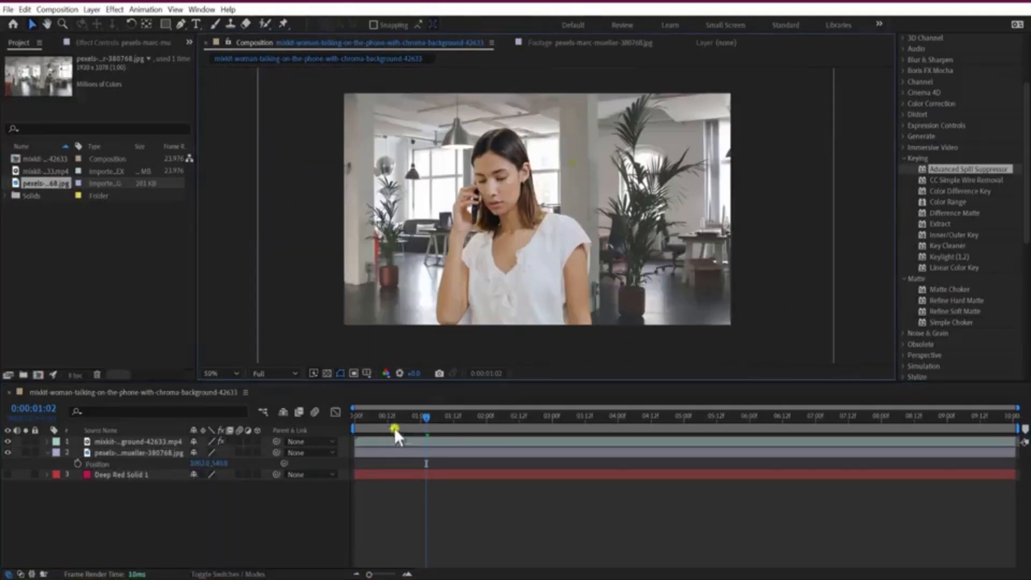
key("Home")
key("space")
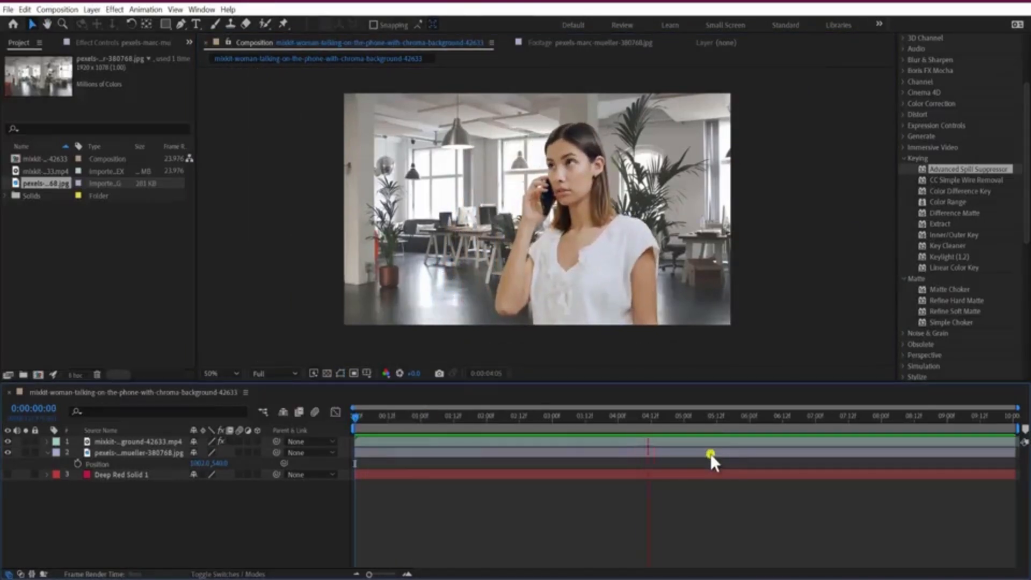
key("space")
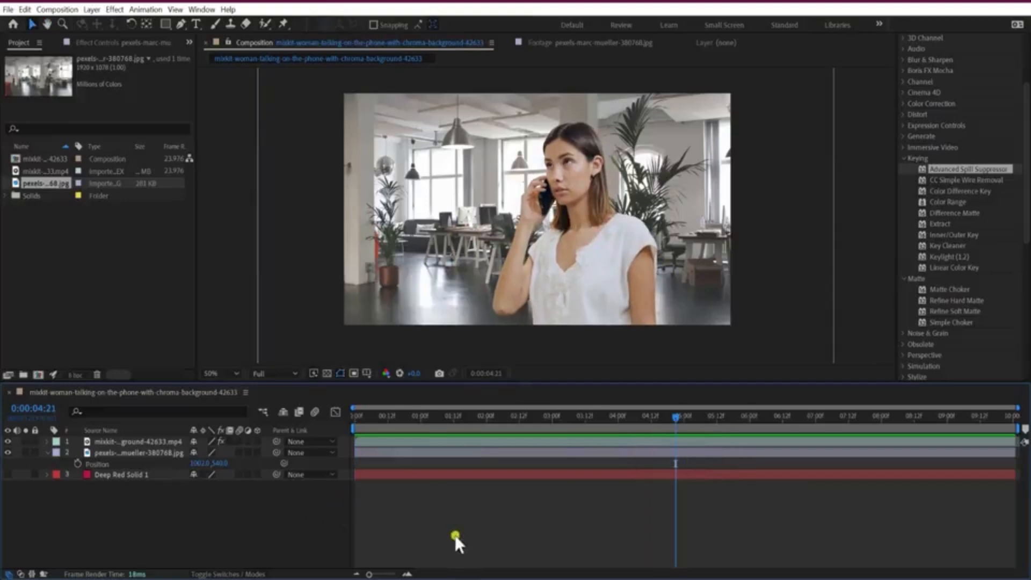
Step: Compare the keyed clip with the office photo layer hidden and shown
left_click(149, 455)
key("Return")
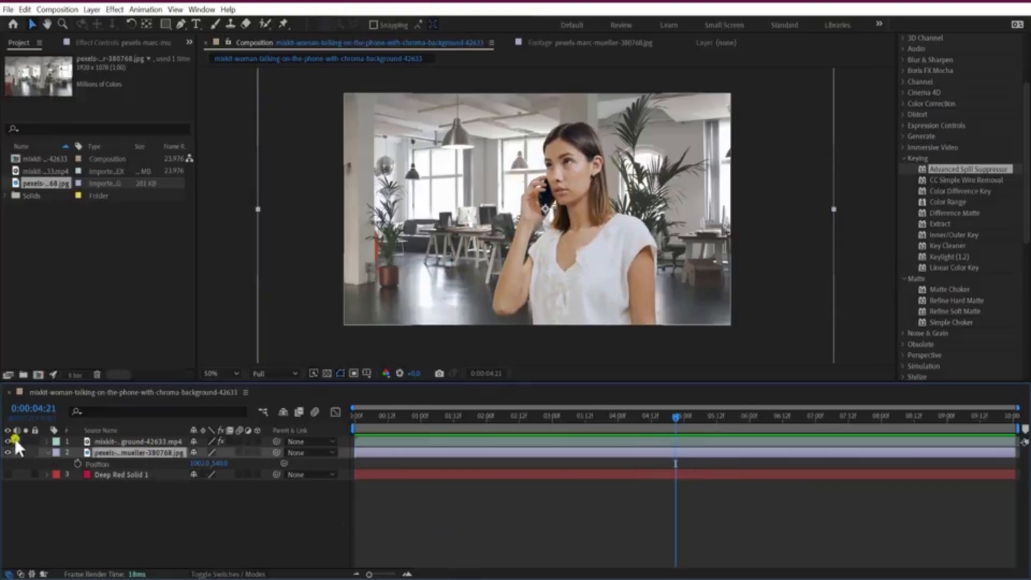
left_click(6, 452)
left_click(7, 452)
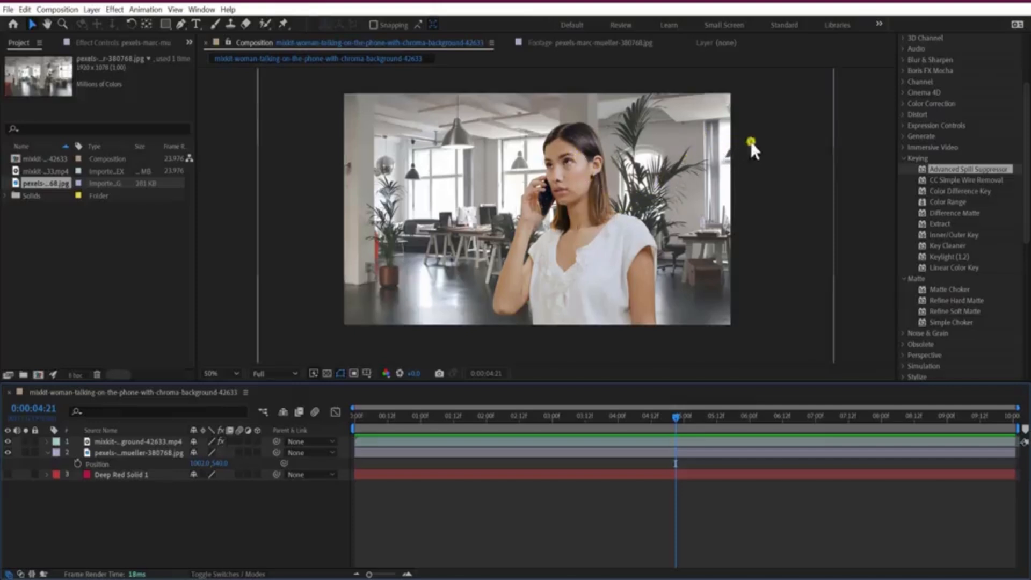
Step: Apply Brightness & Contrast to the office photo layer, with brightness 14, contrast 16 and legacy support enabled
scroll(935, 153, "up", 3)
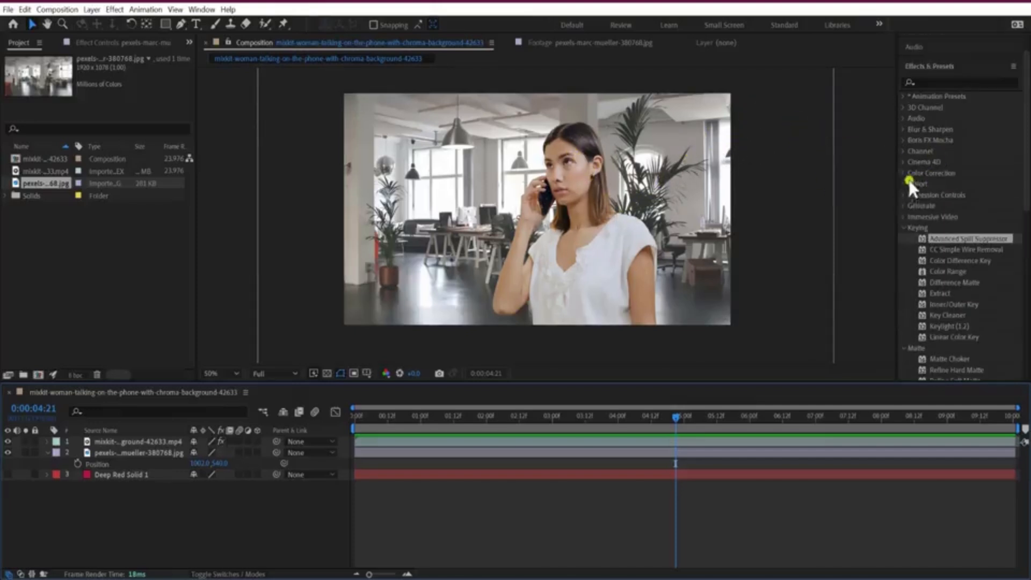
left_click(906, 173)
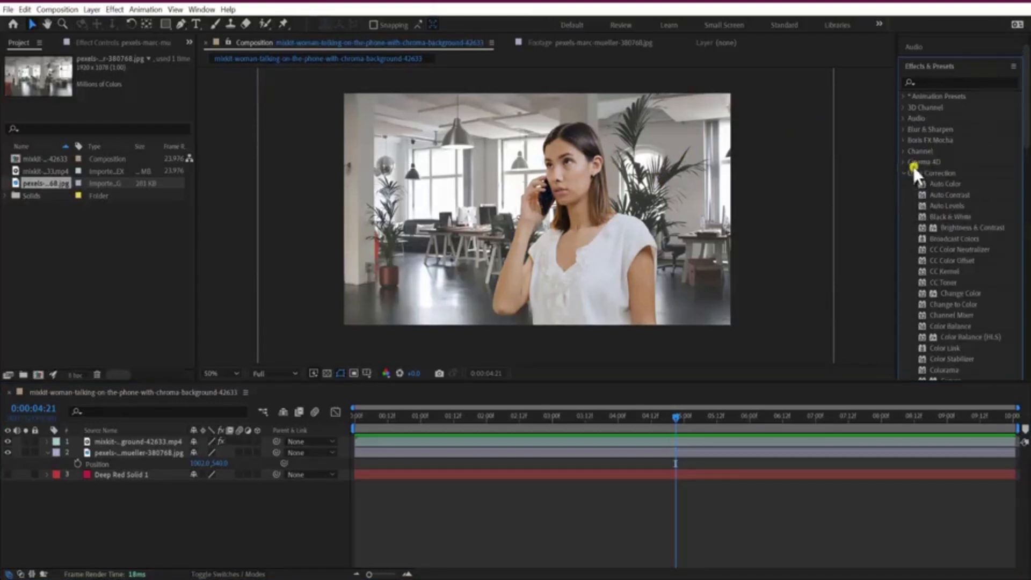
left_click_drag(966, 230, 140, 453)
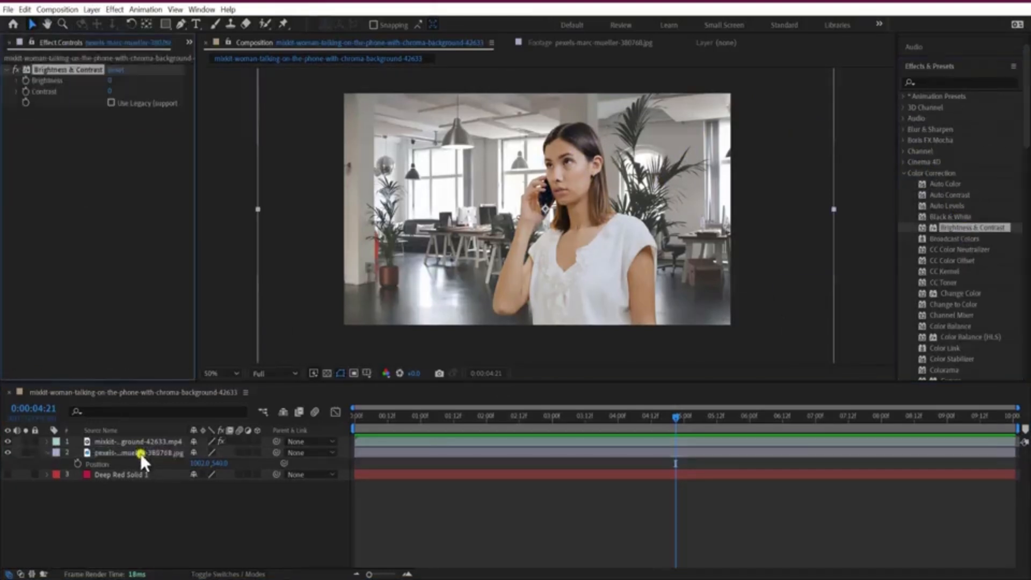
left_click(9, 452)
left_click(8, 452)
left_click(94, 69)
mouse_move(110, 80)
left_mouse_down()
mouse_move(126, 91)
mouse_move(114, 96)
left_mouse_up()
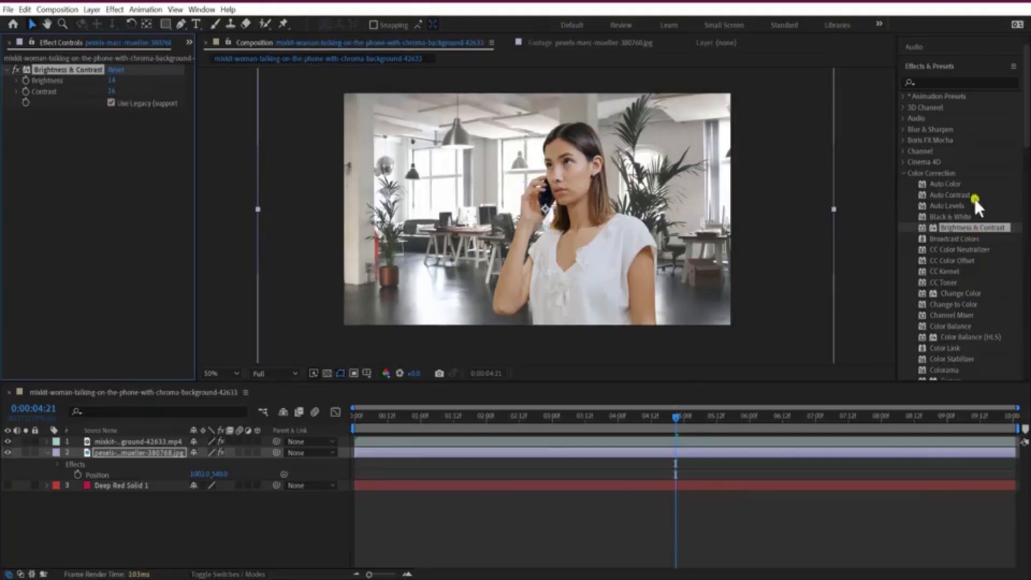
Step: Add the Auto Levels and Curves effects to the office photo layer after Brightness & Contrast
left_click_drag(956, 207, 96, 137)
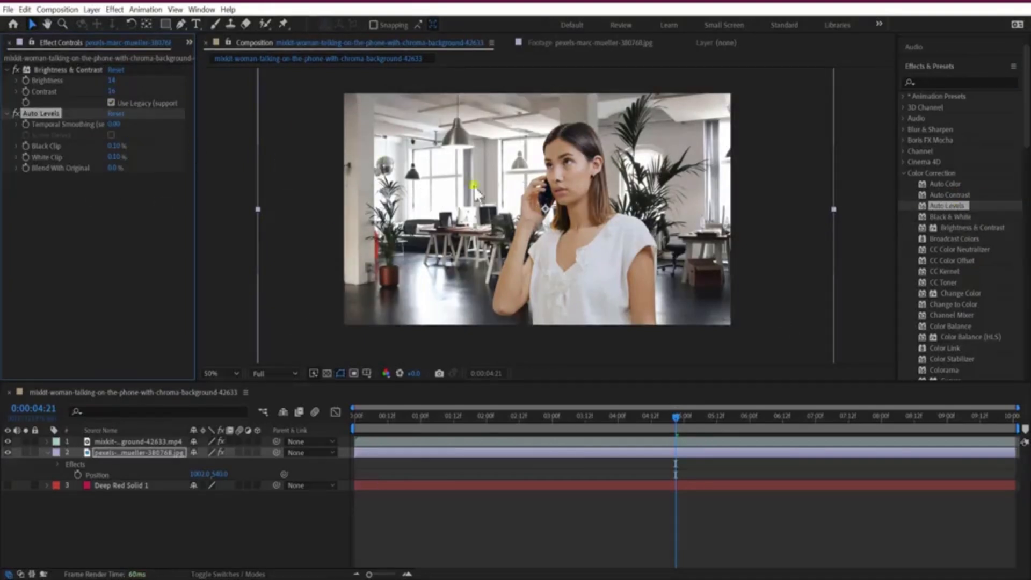
scroll(976, 309, "down", 3)
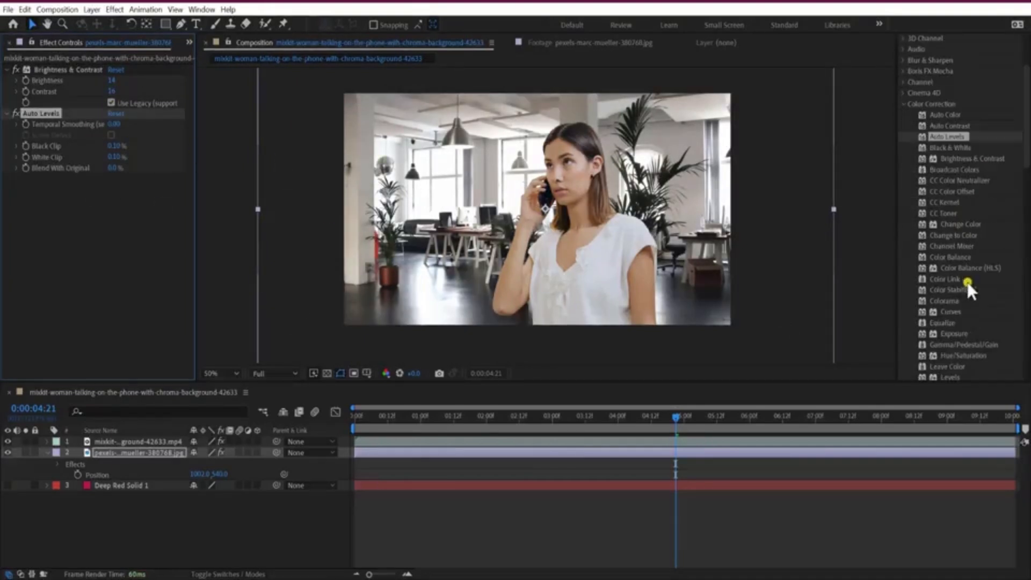
left_click_drag(957, 317, 108, 247)
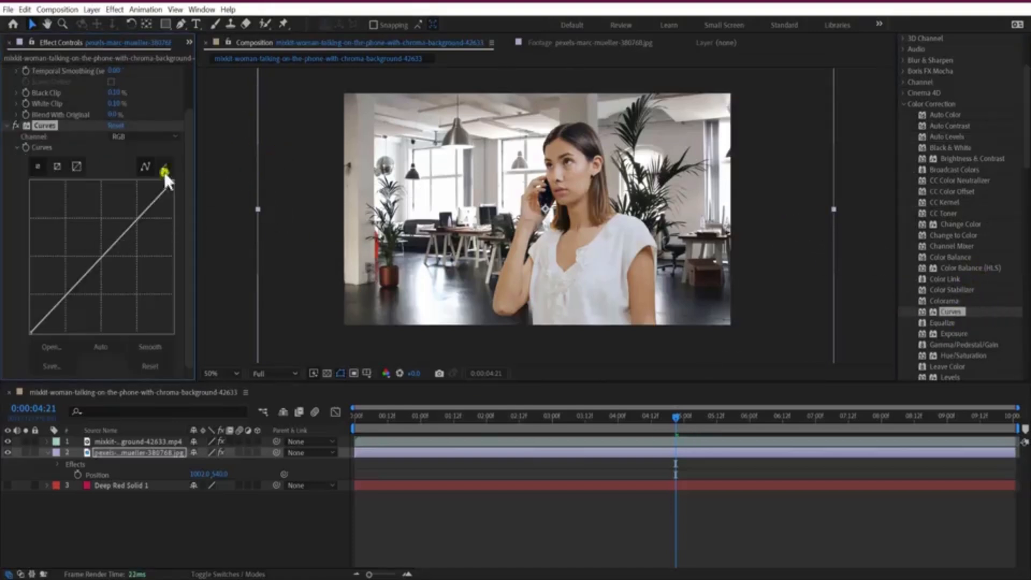
Step: Raise the midtones slightly on the Red and Green channels of the office photo's Curves effect
left_click(141, 137)
left_click(141, 162)
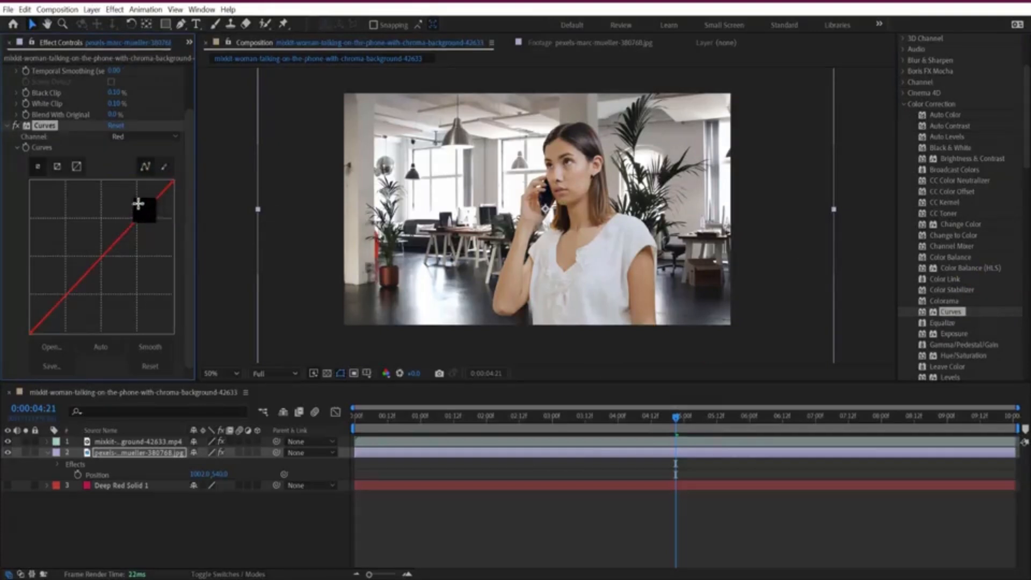
left_click_drag(97, 262, 98, 260)
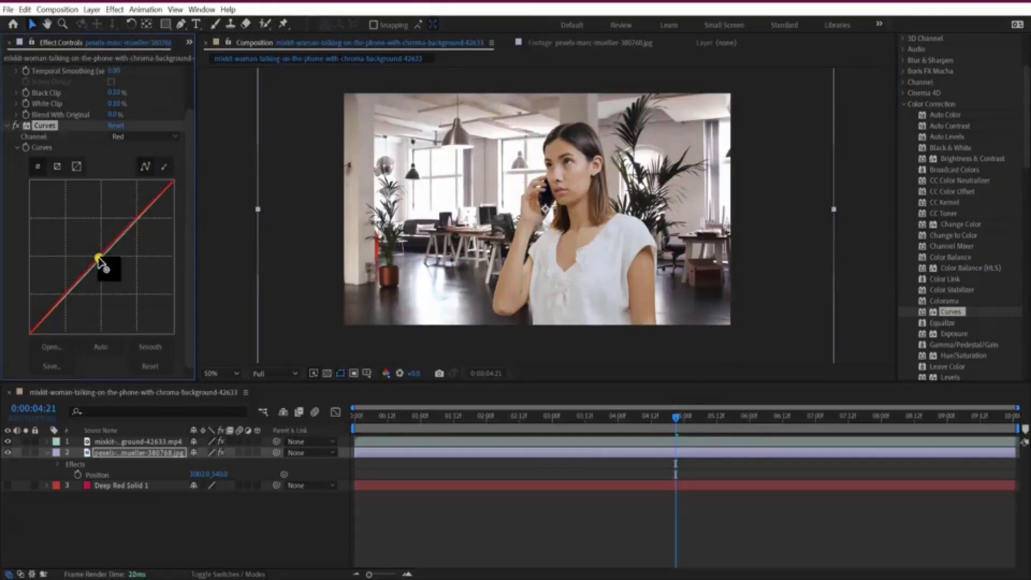
left_click(173, 135)
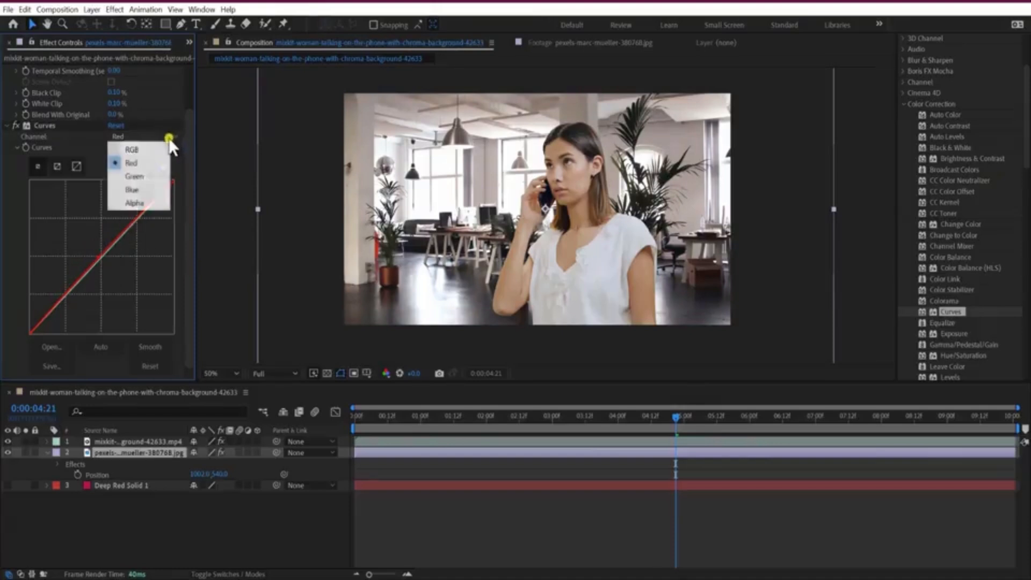
left_click(155, 177)
left_click(100, 259)
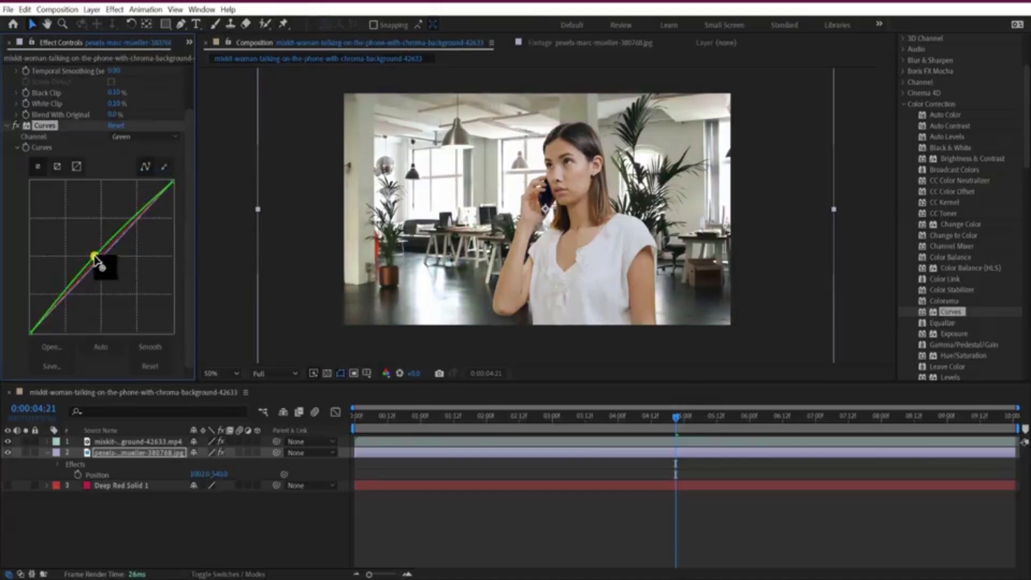
left_click_drag(101, 257, 99, 257)
Step: Lower the Blue channel's midtones slightly in the office photo's Curves effect to warm the background
left_click(152, 136)
left_click(137, 189)
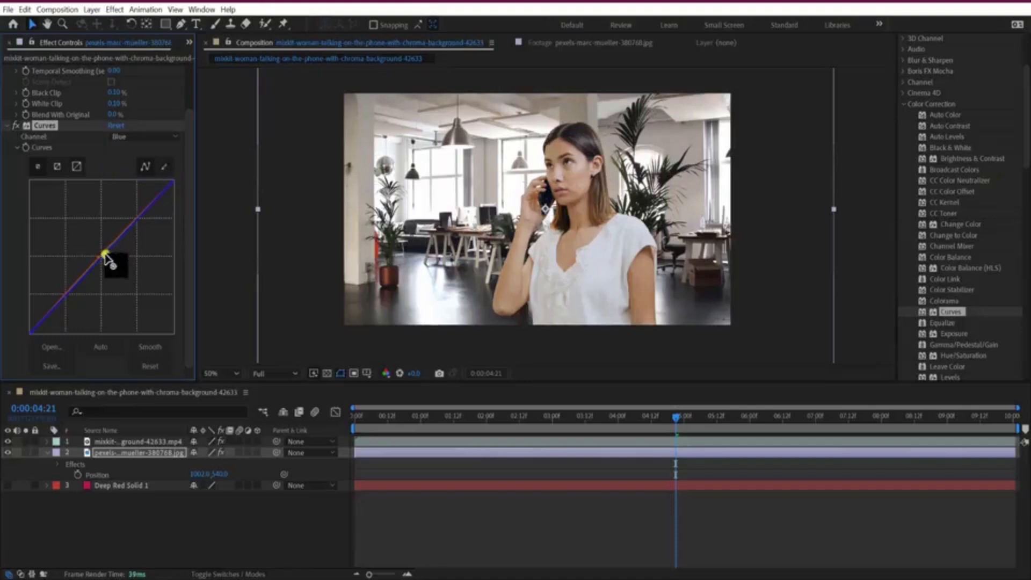
left_click_drag(111, 257, 110, 255)
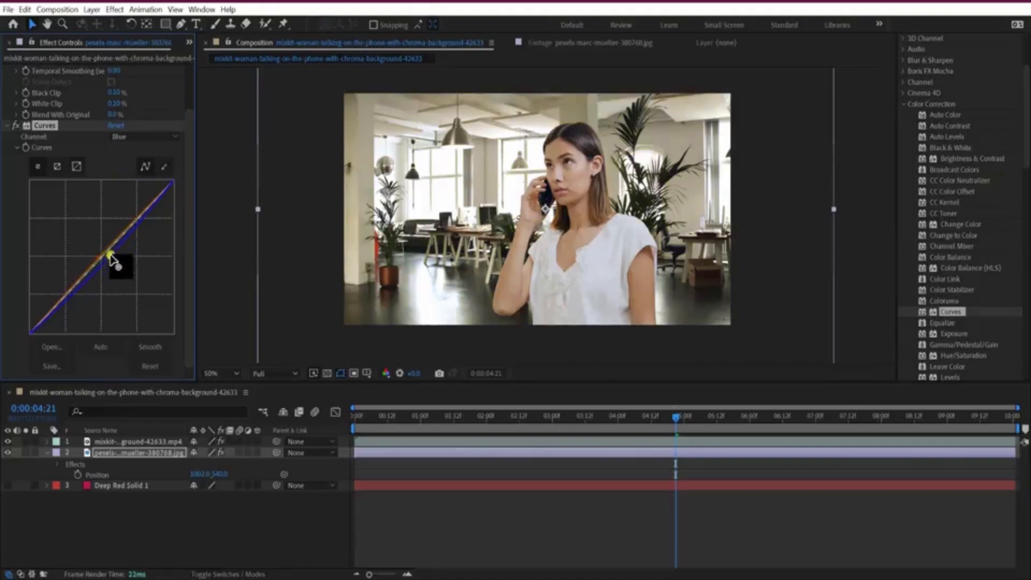
Step: Rework the office photo's Red curve by lifting its midtones and pulling its highlights down slightly
left_click(161, 137)
left_click(146, 163)
left_click_drag(137, 217, 136, 215)
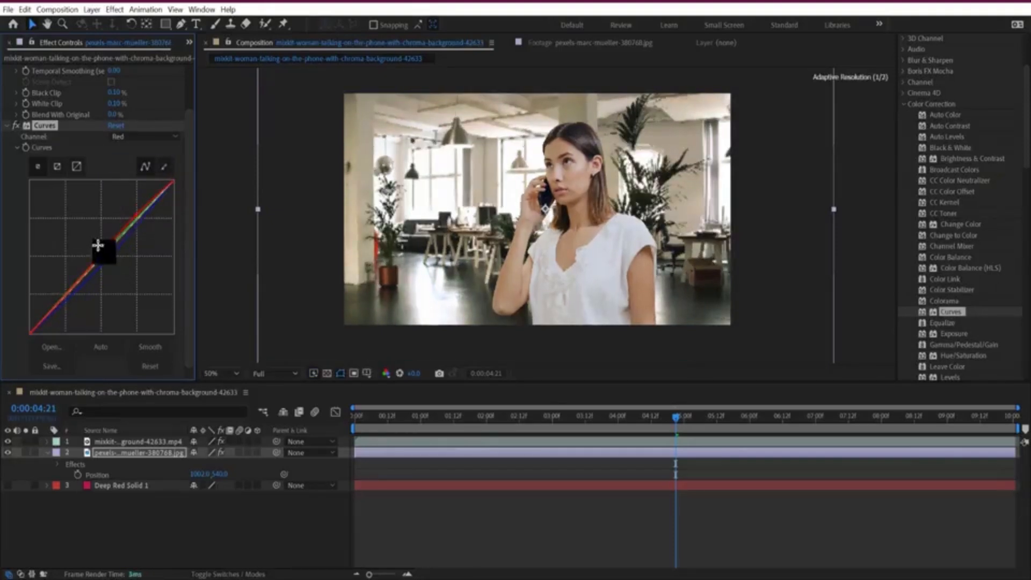
left_click(102, 250)
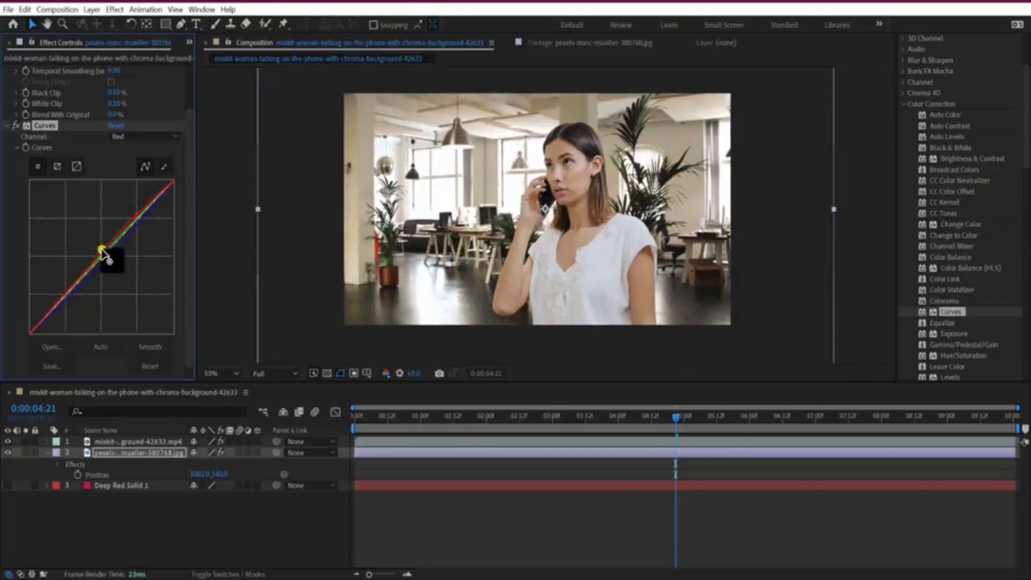
left_click_drag(136, 216, 141, 221)
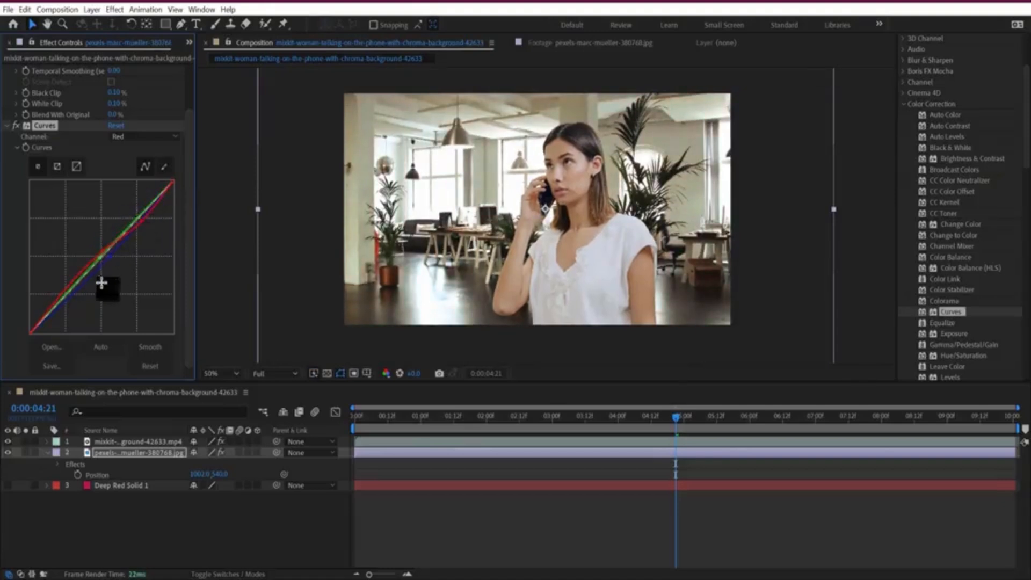
Step: Fine-tune the office photo's Red curve into a gentle lift and bend its Blue curve down a little more in the shadows
left_click(159, 137)
left_click(143, 168)
left_click_drag(101, 257, 100, 257)
left_click(155, 137)
left_click(141, 183)
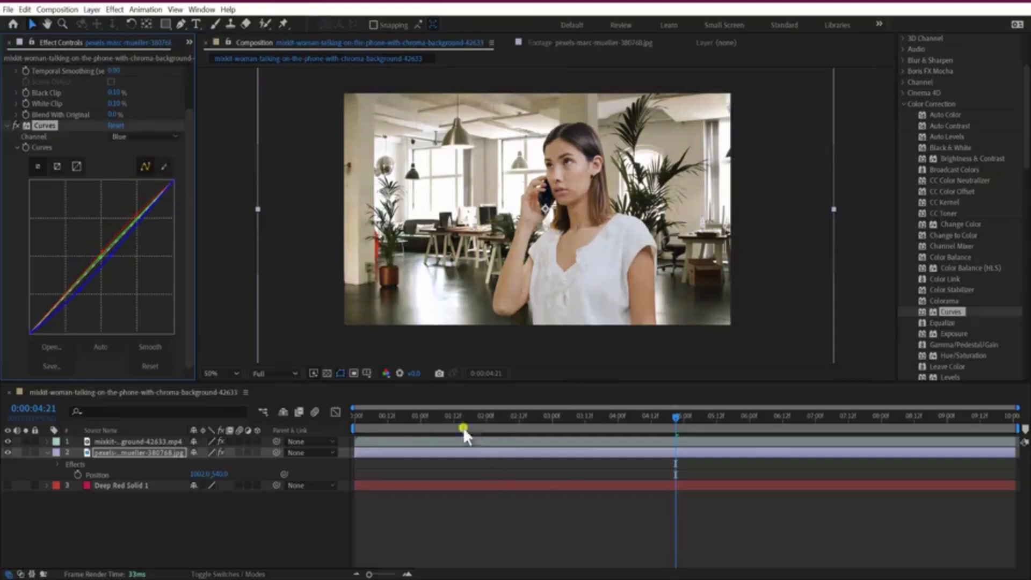
Step: Play the color-corrected office composite from 0:00:00:00
left_click_drag(469, 418, 261, 475)
left_click(486, 534)
key("space")
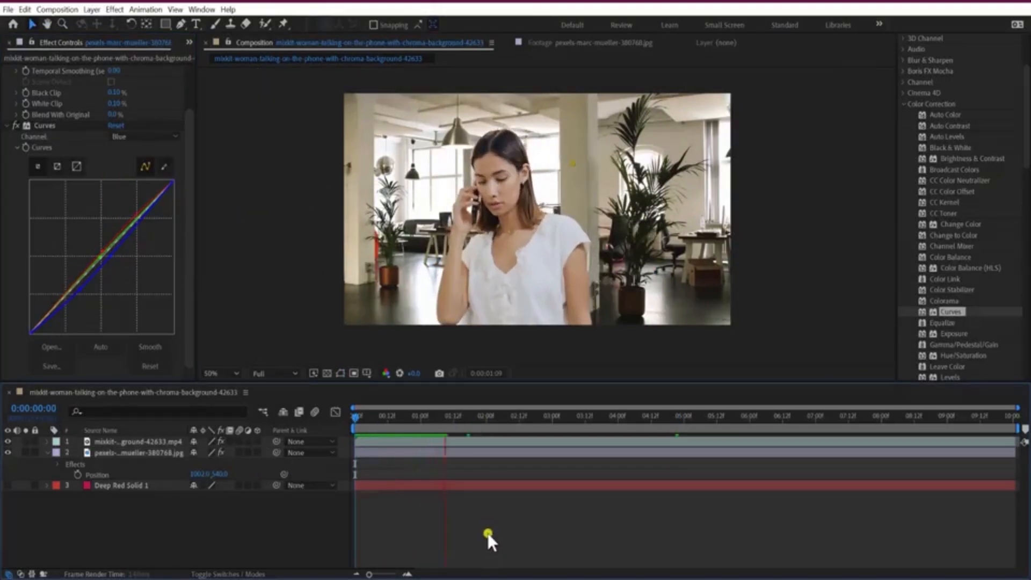